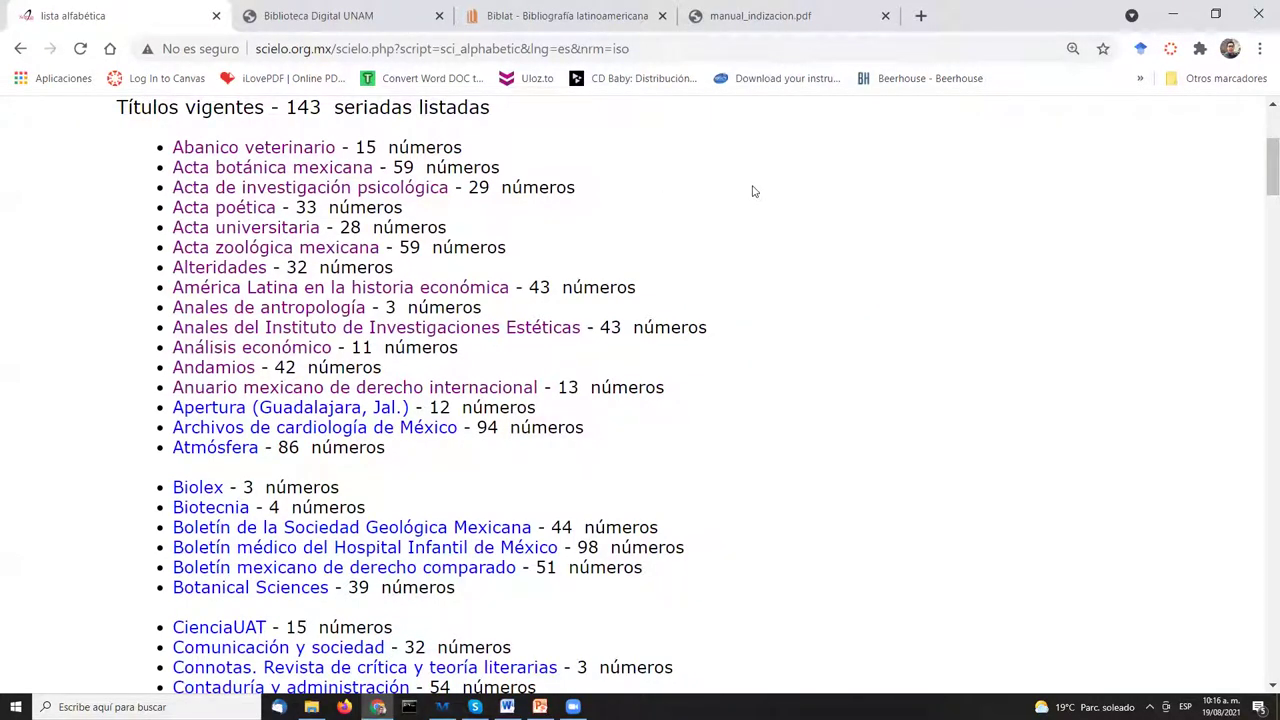
Open analytics.scielo.org in a new browser tab and place that tab directly after the alphabetical journal list
scroll(754, 191, down, 1)
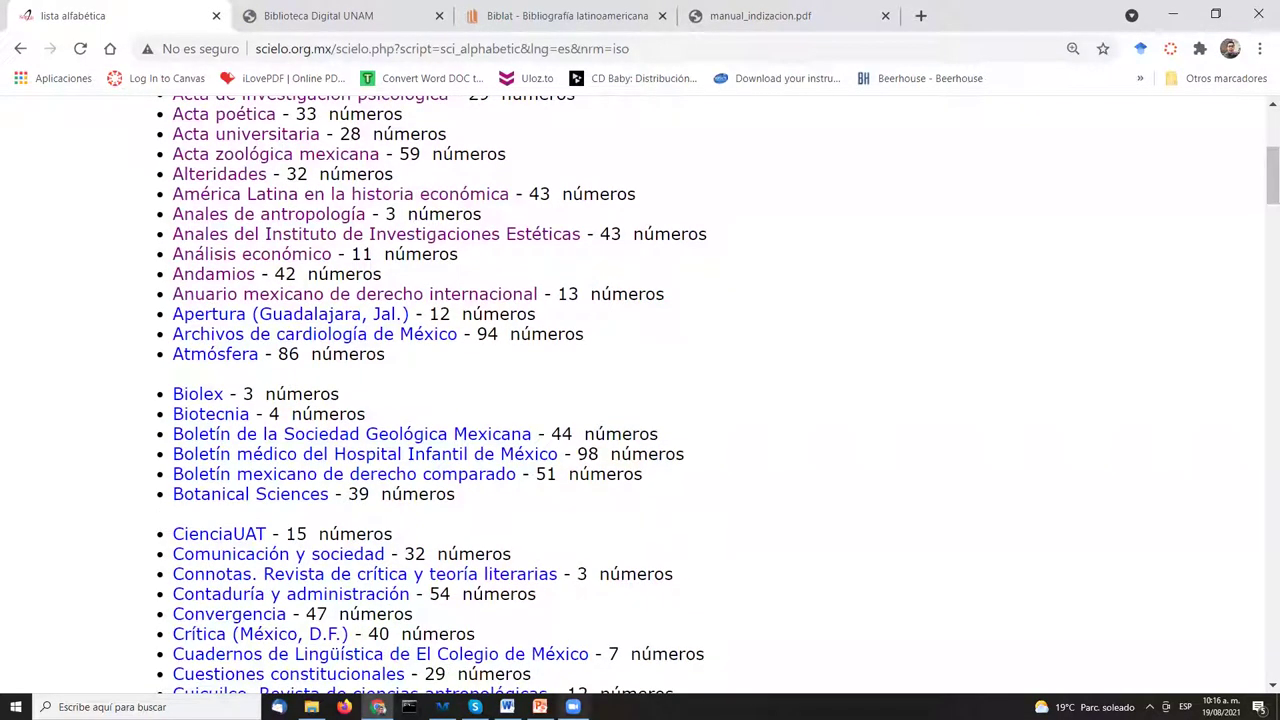
mouse_move(540, 707)
click(922, 15)
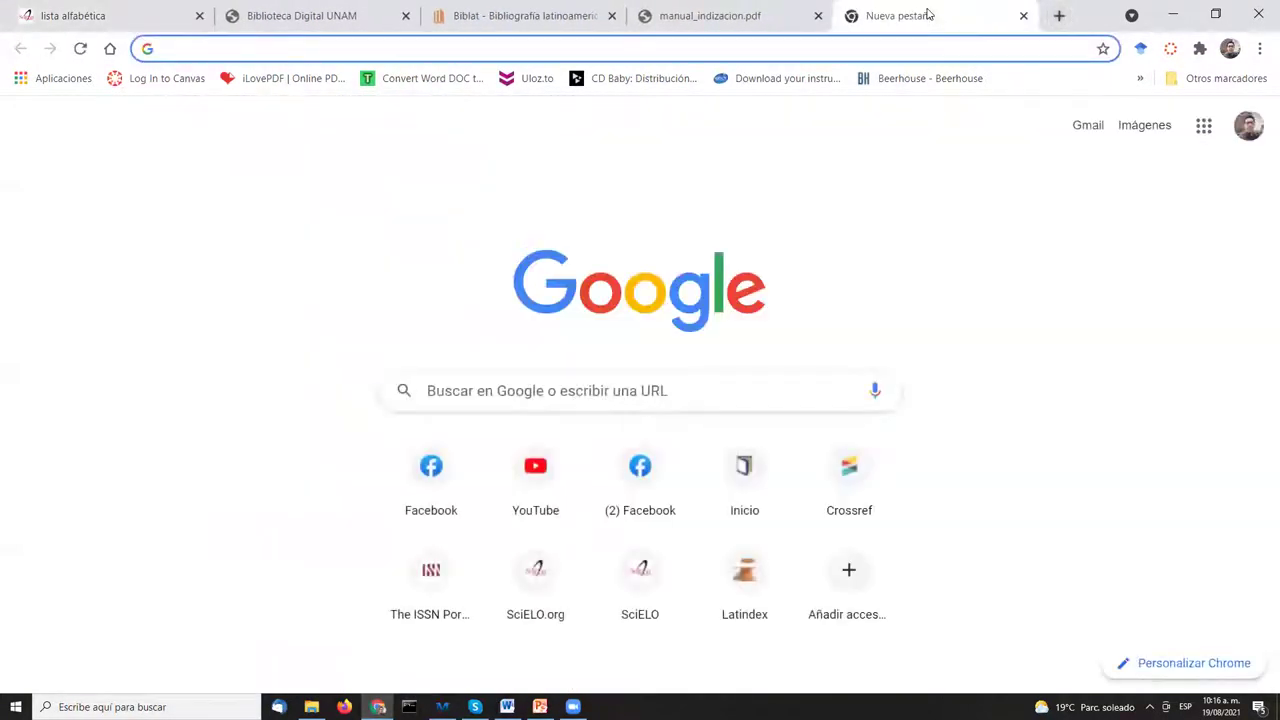
text(analy)
key(Return)
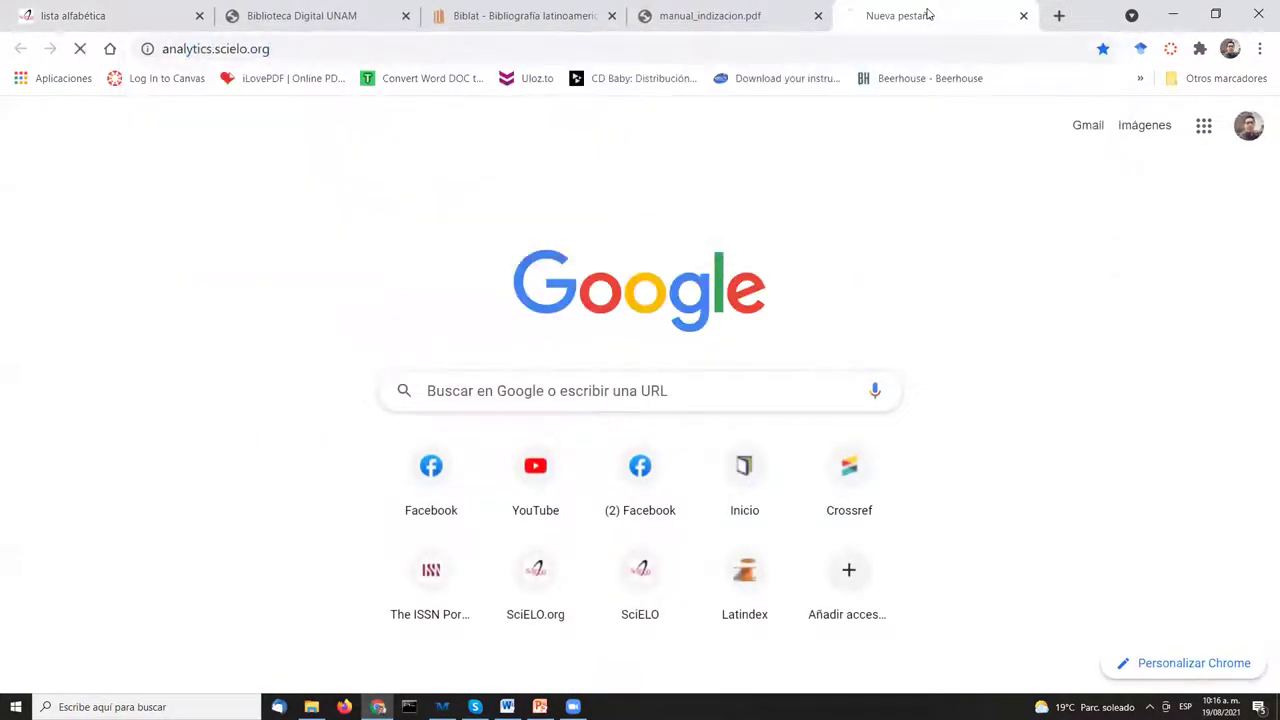
drag(927, 14, 310, 15)
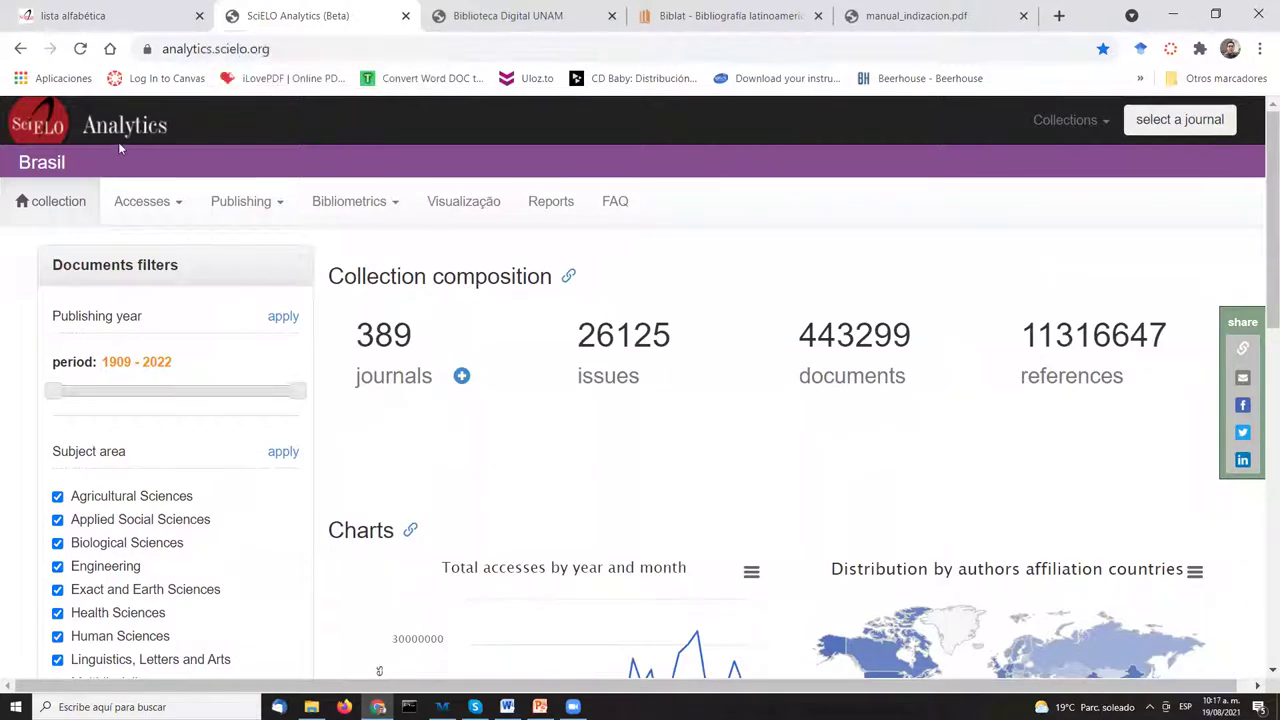
Review the list of available collections and the Brasil collection's composition and charts
click(1083, 127)
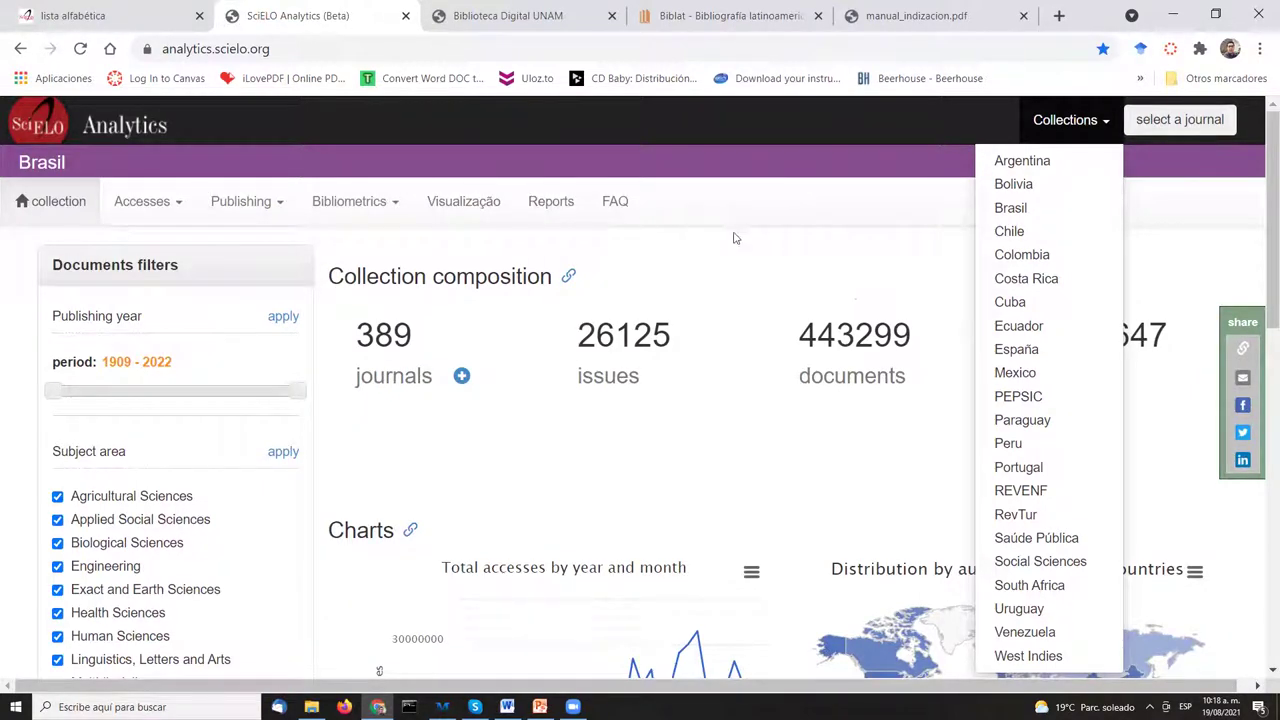
click(743, 175)
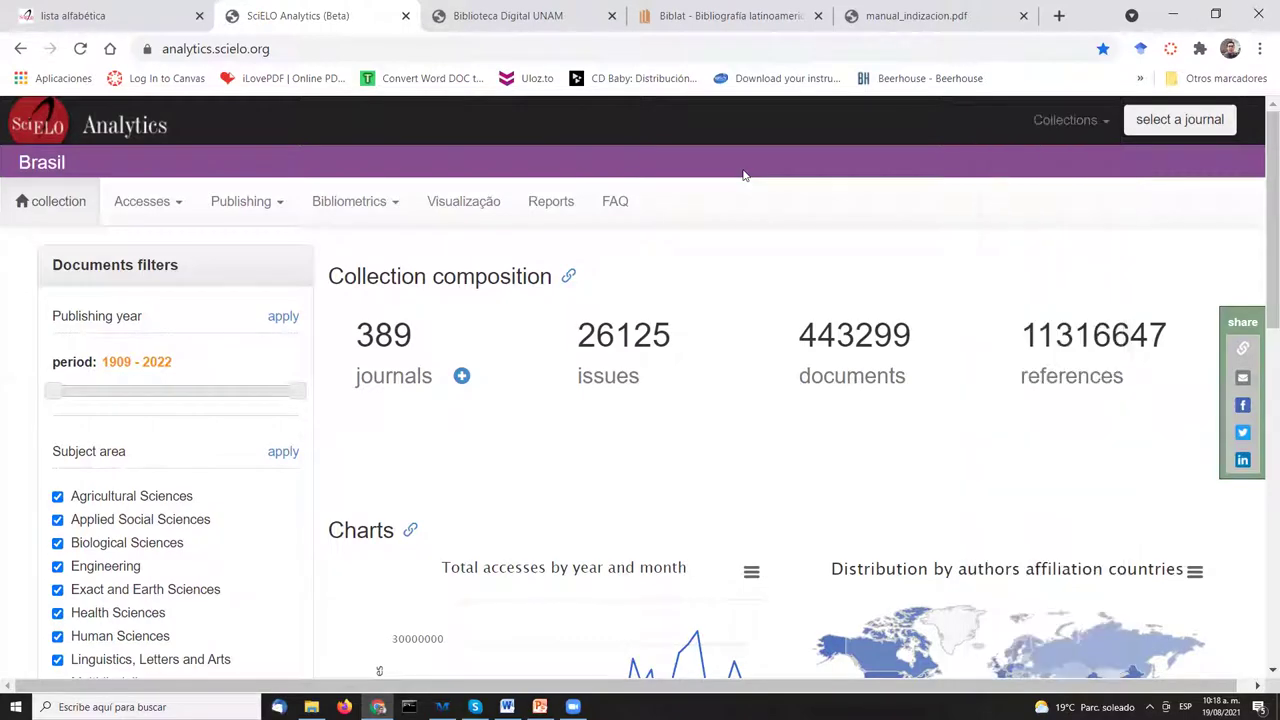
scroll(743, 175, down, 2)
scroll(811, 268, down, 1)
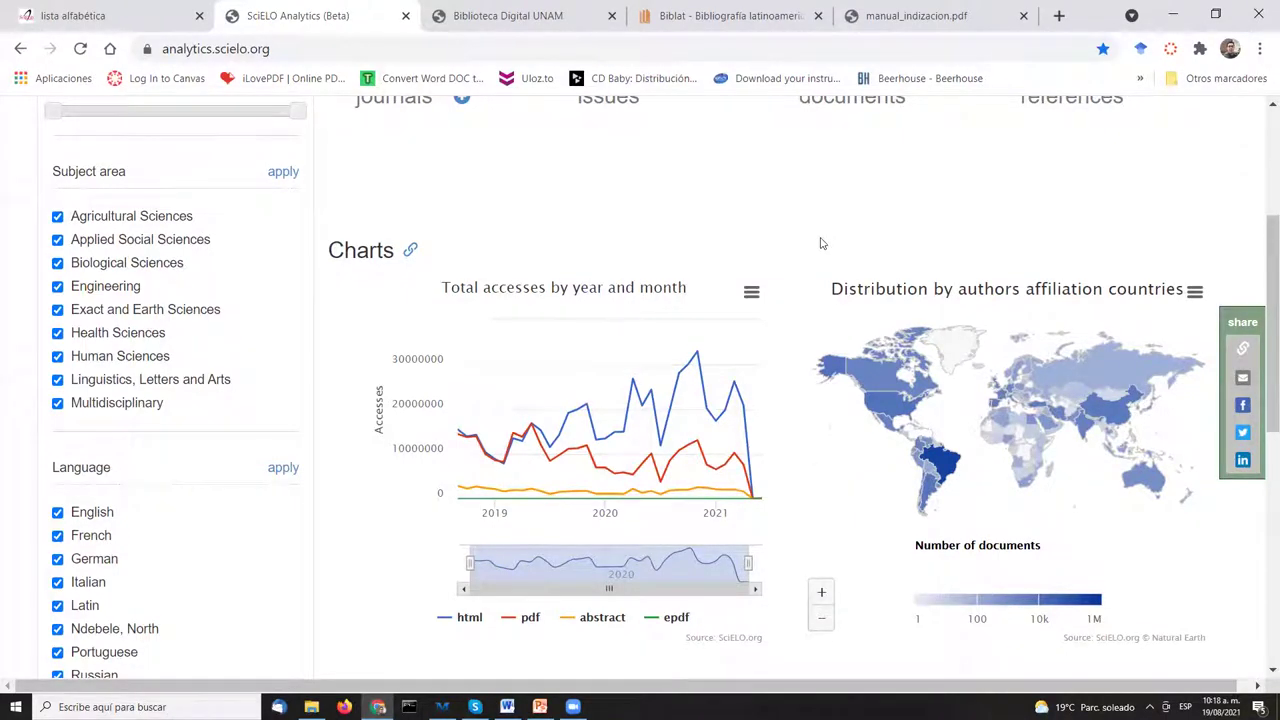
scroll(822, 240, up, 3)
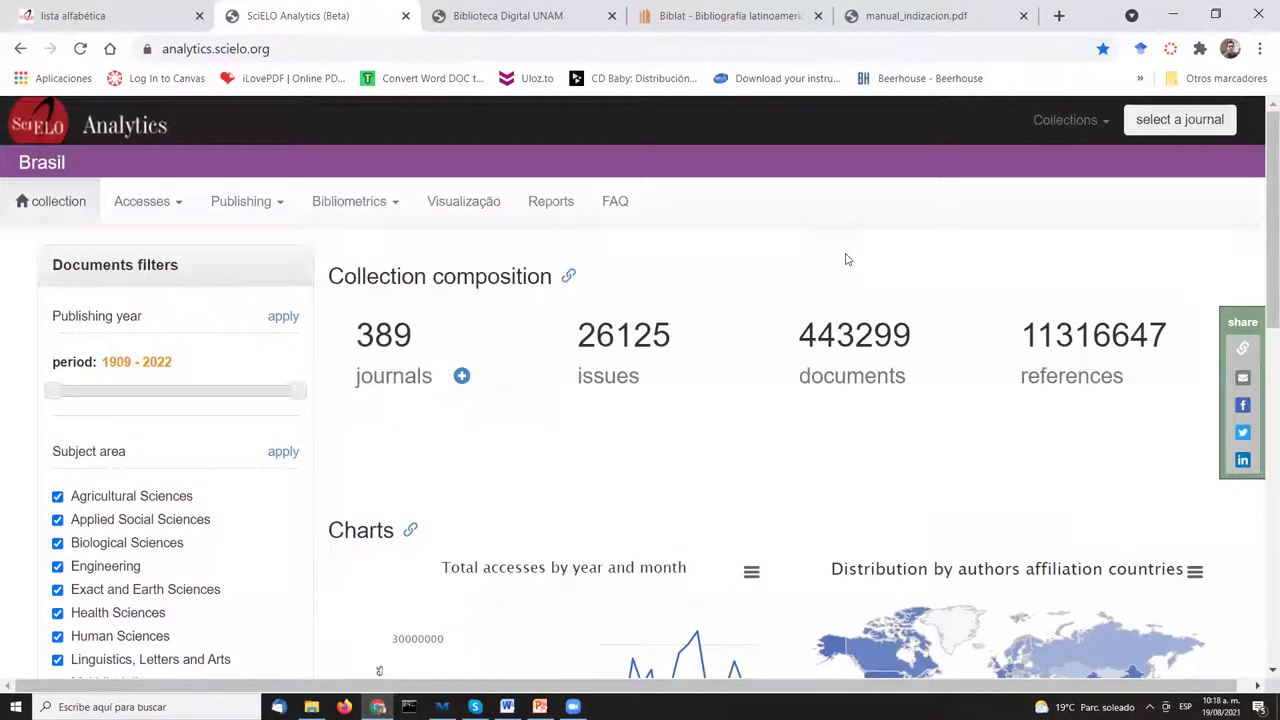
Switch the analytics to the Mexico collection
click(1095, 122)
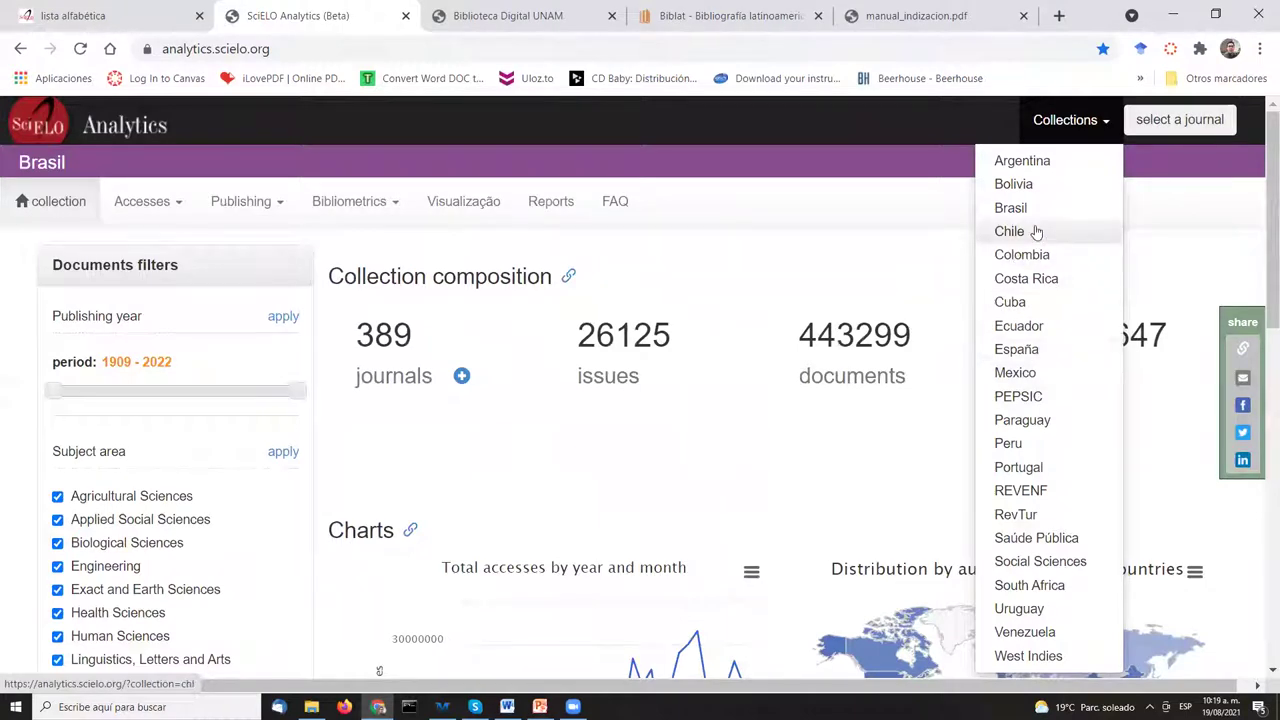
click(1032, 373)
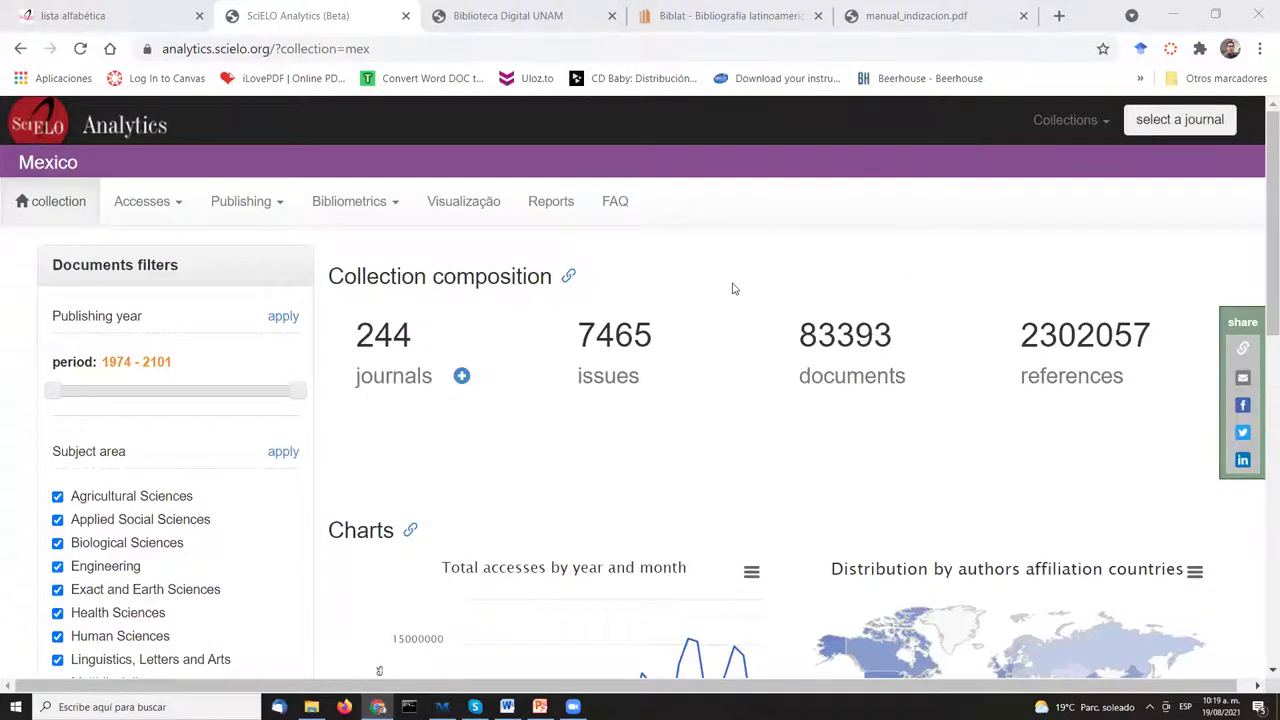
Check the journal total in the "Lista alfabética" heading of the SciELO México list against the Mexico analytics
click(90, 15)
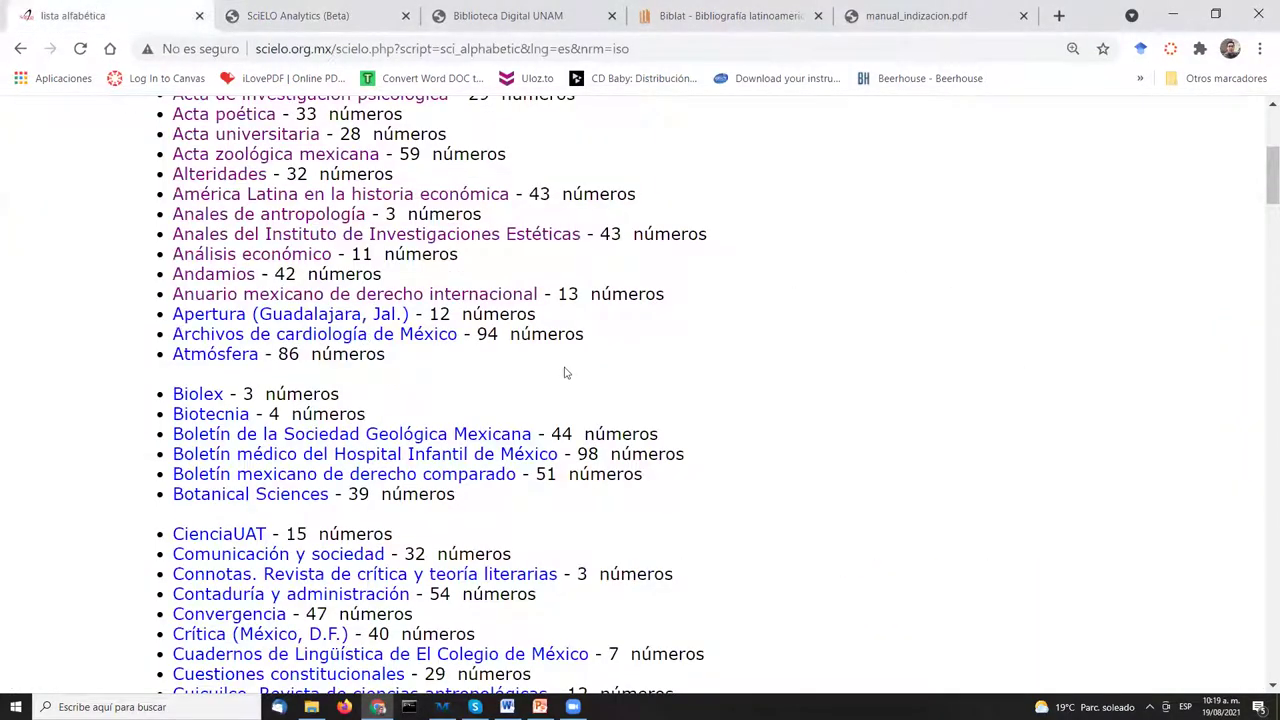
scroll(563, 371, up, 4)
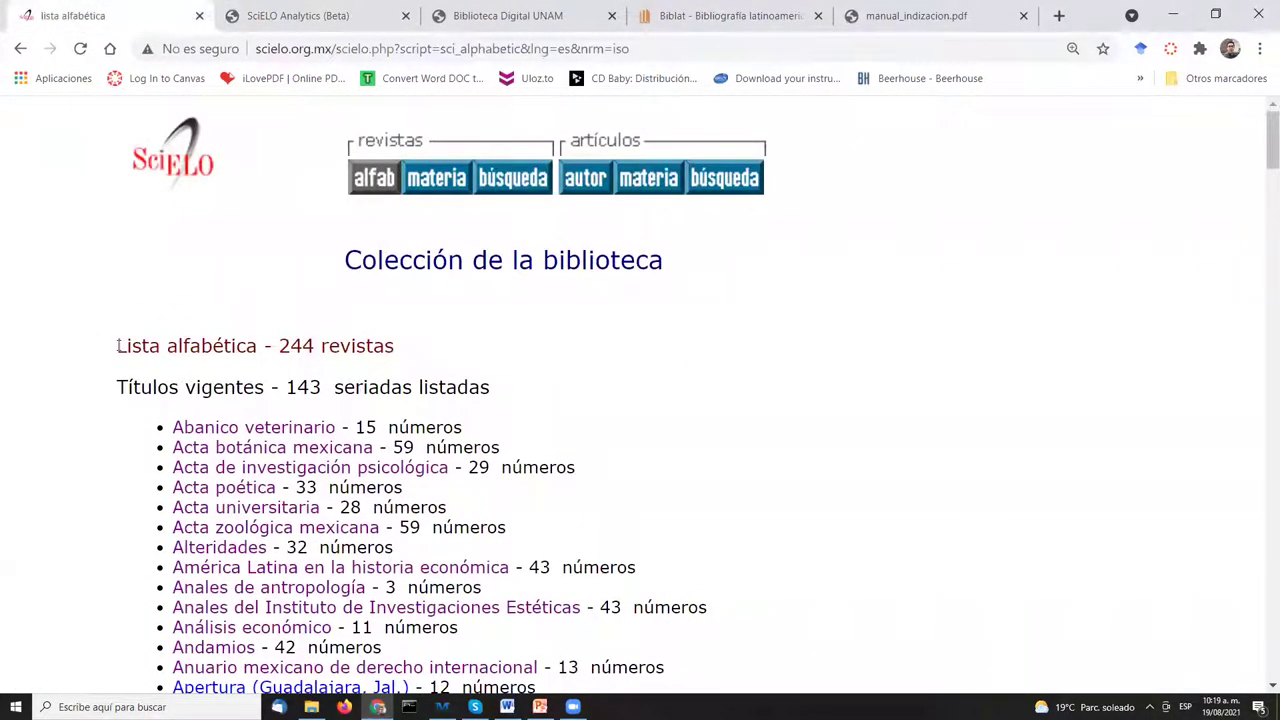
drag(118, 345, 490, 358)
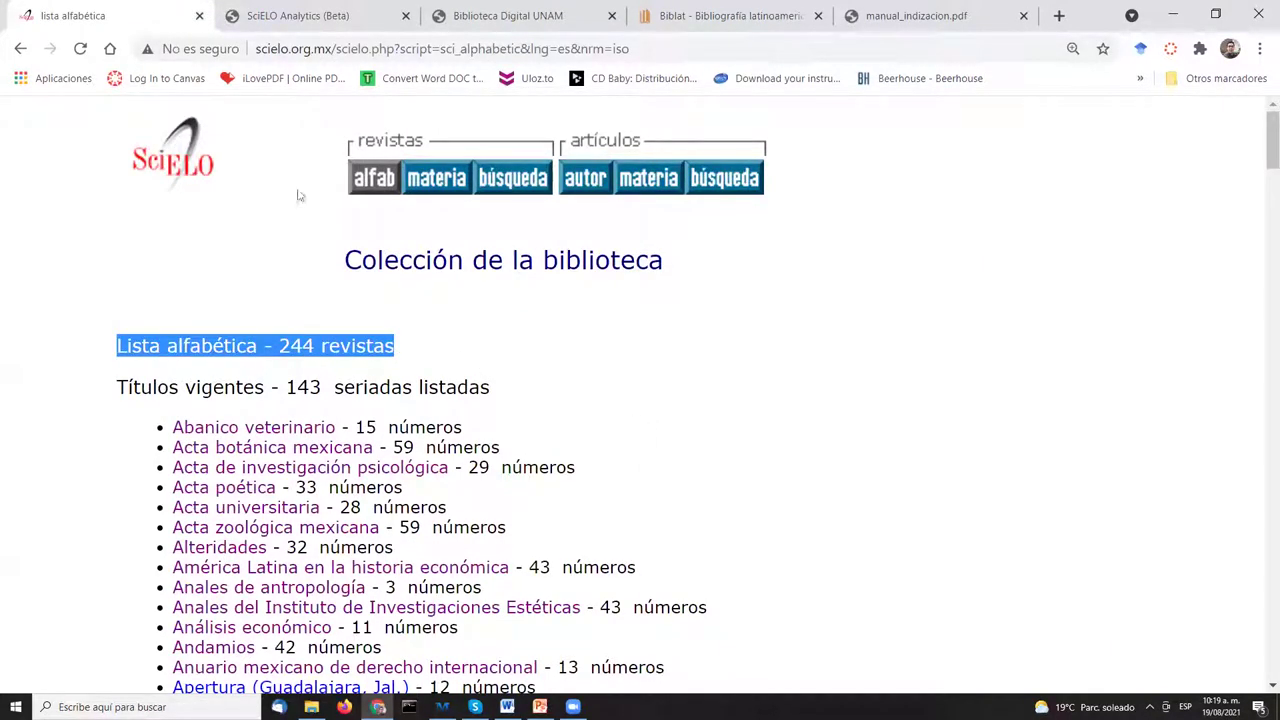
click(240, 48)
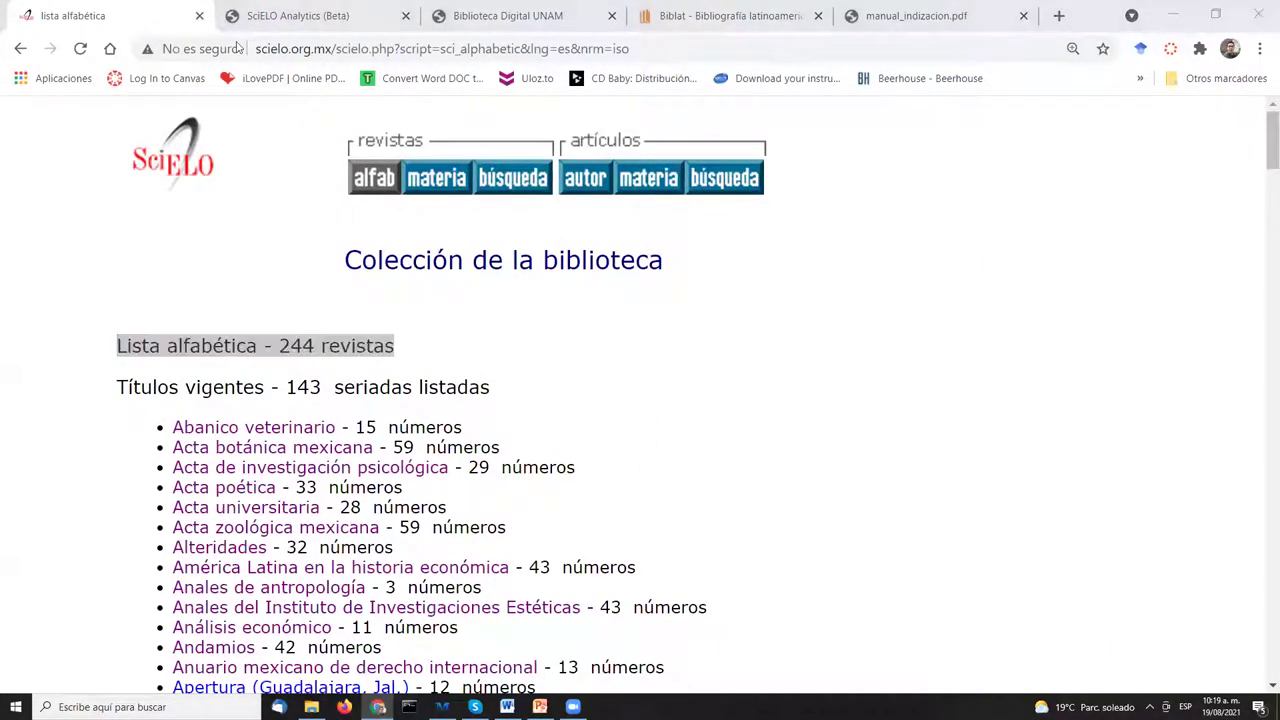
click(310, 34)
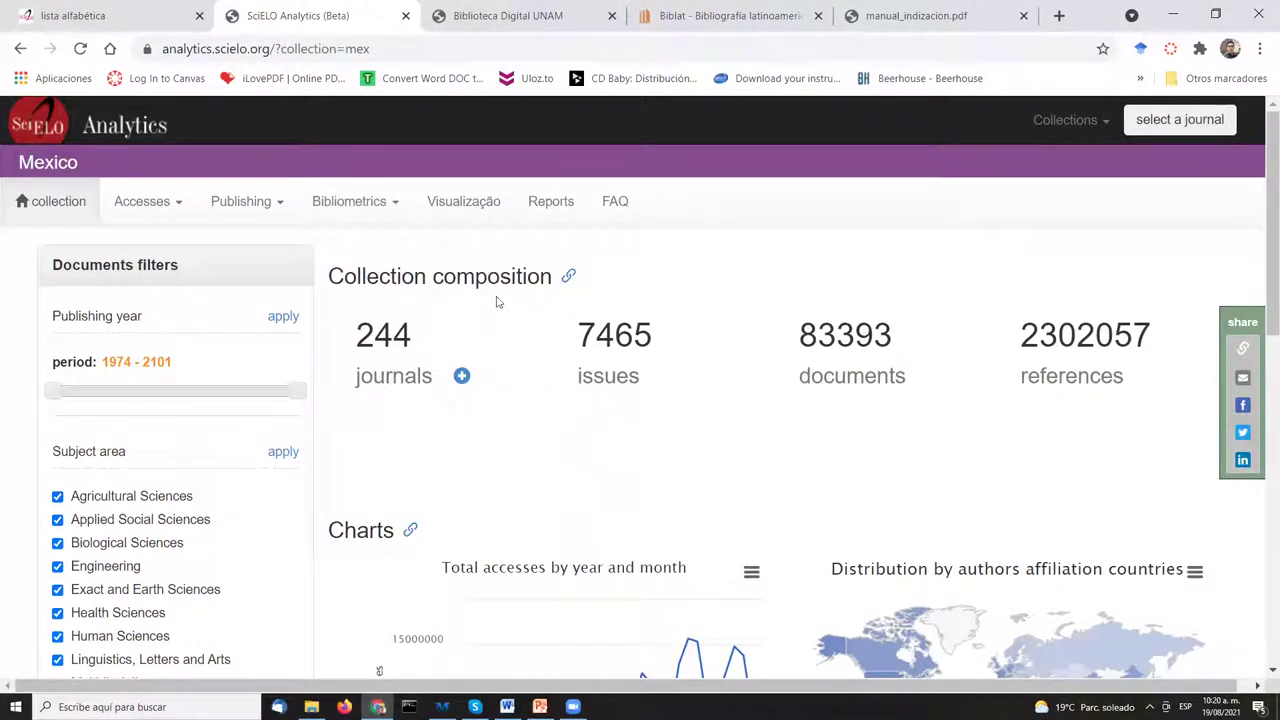
Examine the Mexico collection's composition figures and its publishing year and subject area filters
click(434, 352)
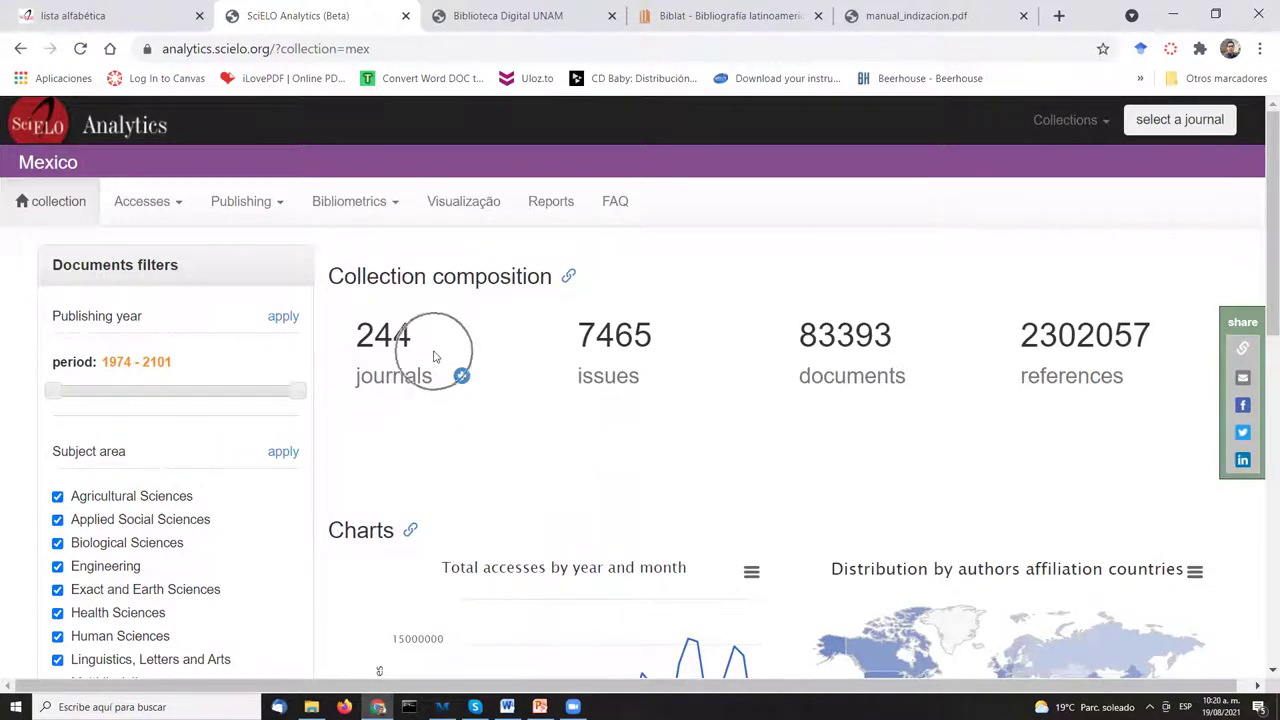
click(587, 350)
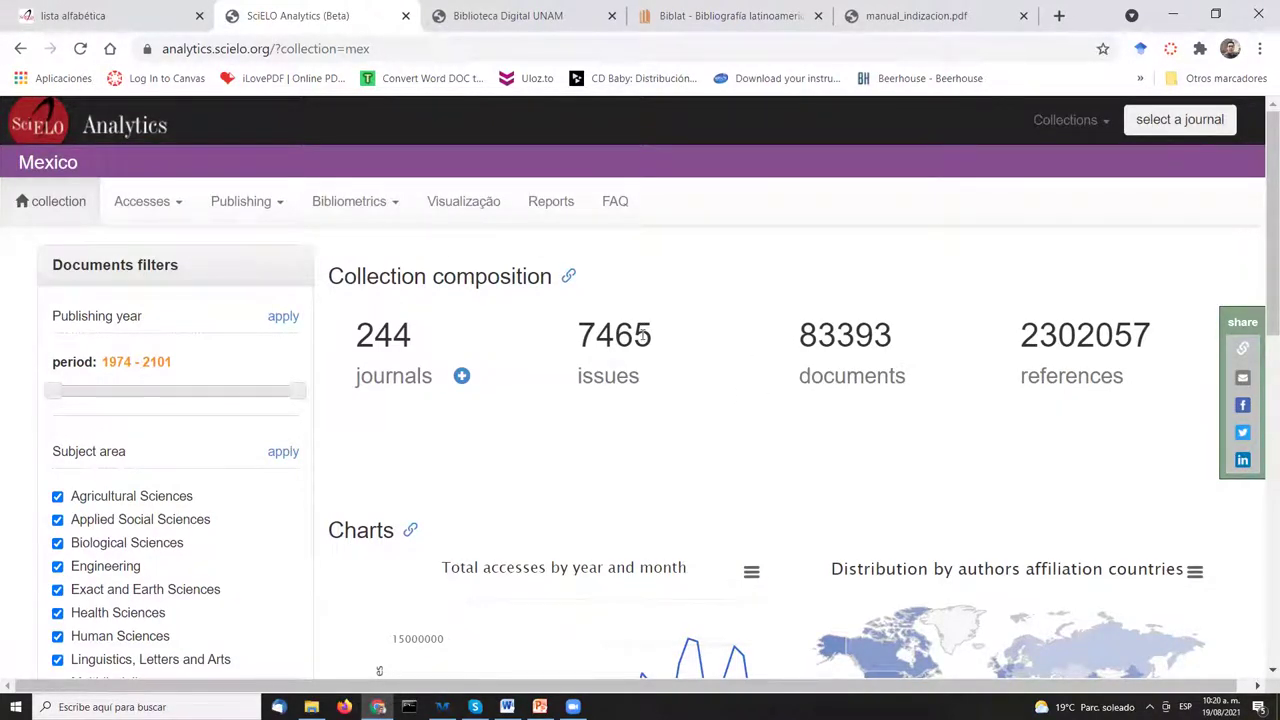
scroll(597, 322, down, 1)
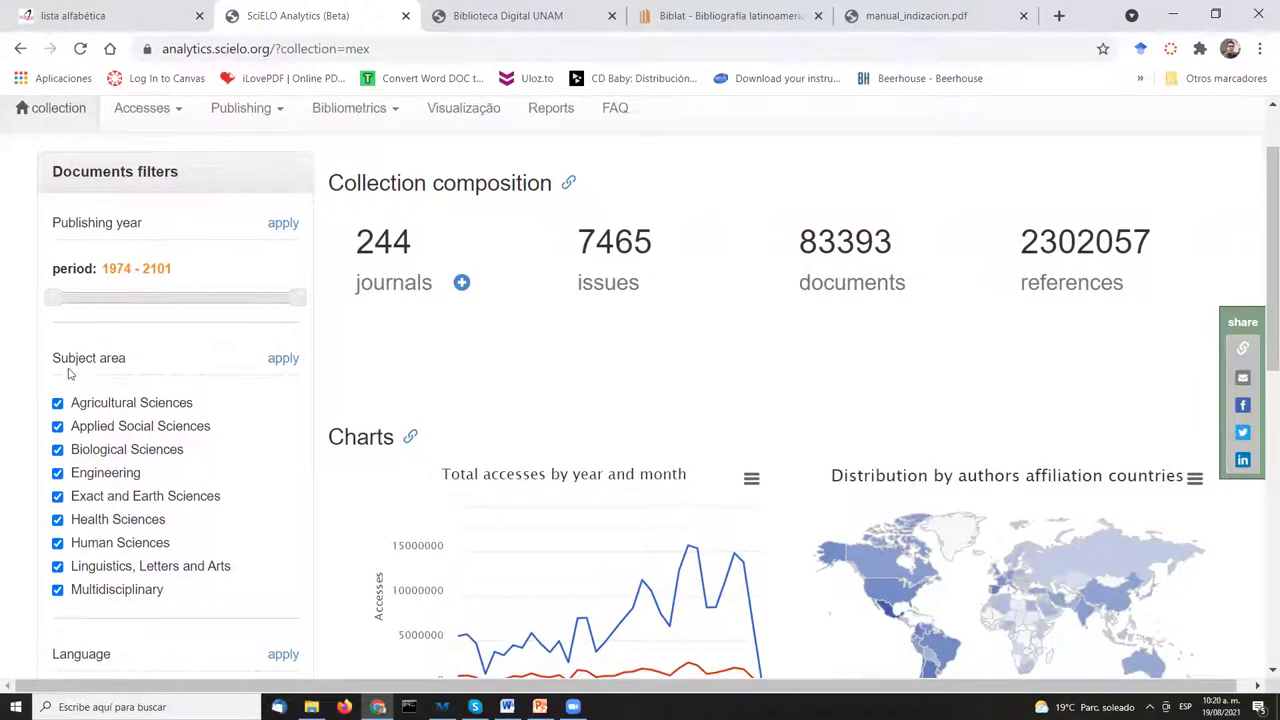
scroll(132, 297, up, 1)
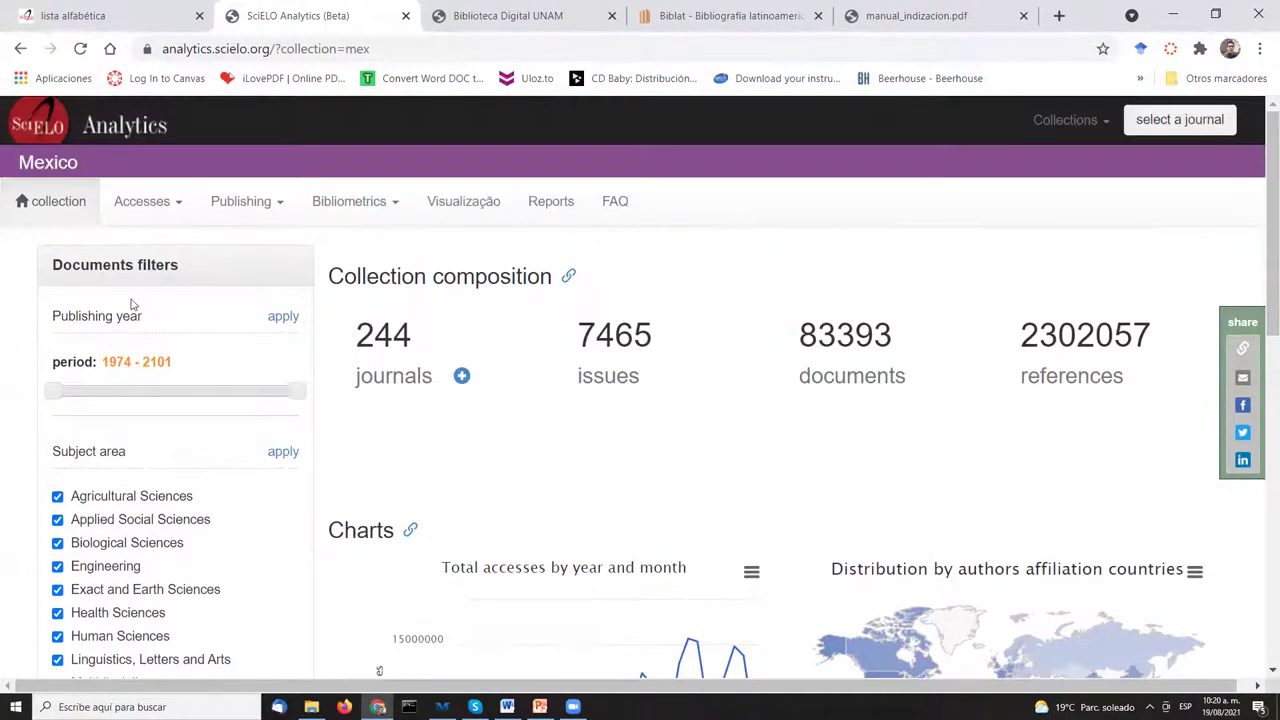
click(114, 378)
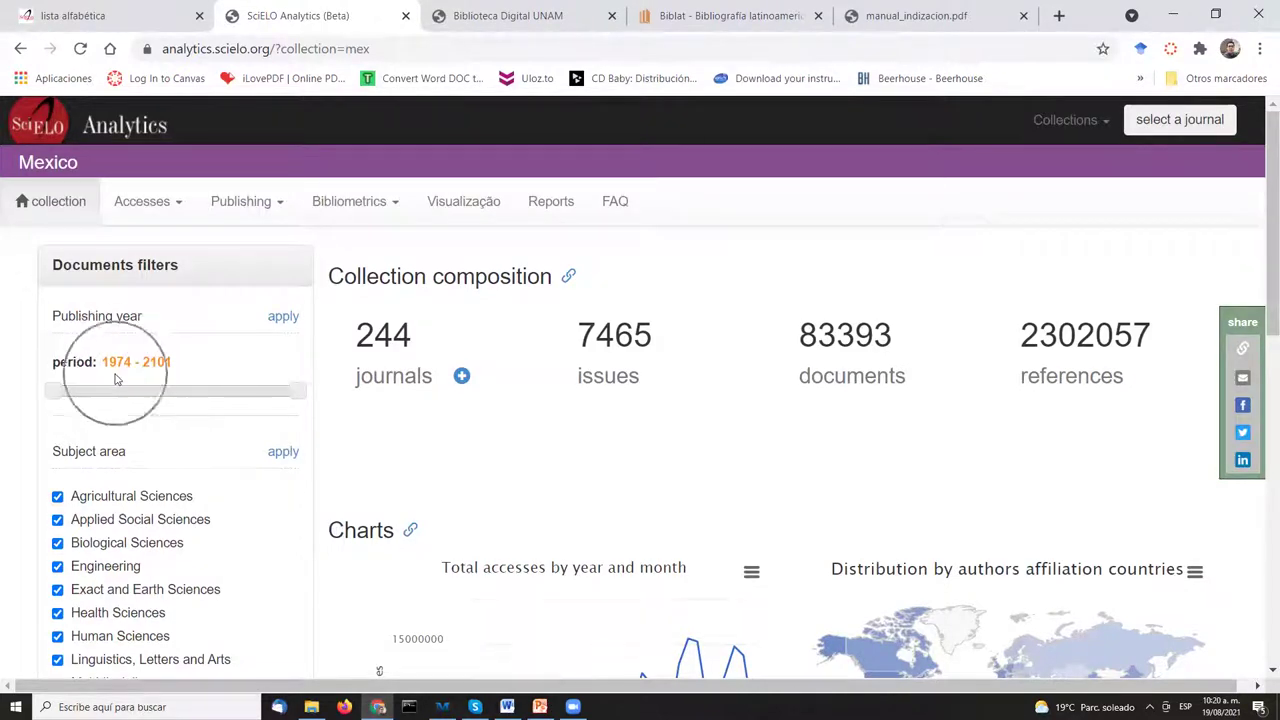
click(114, 378)
click(114, 378)
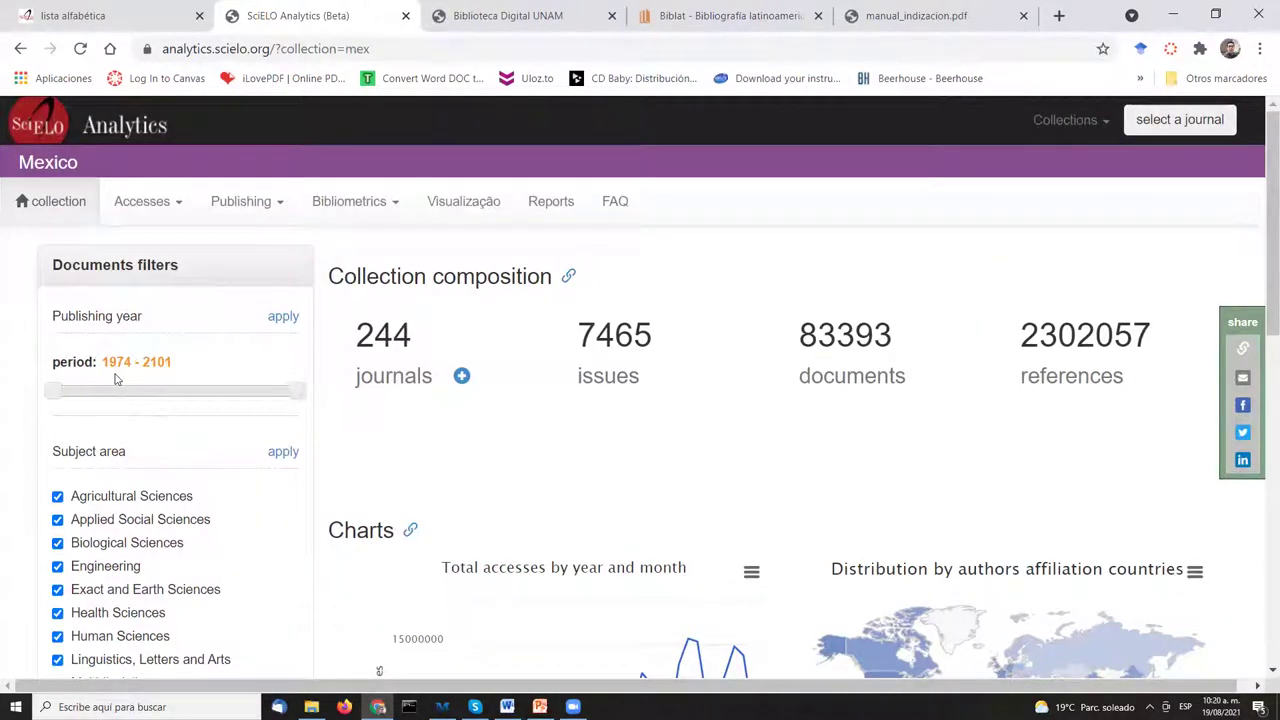
click(114, 378)
scroll(142, 297, down, 1)
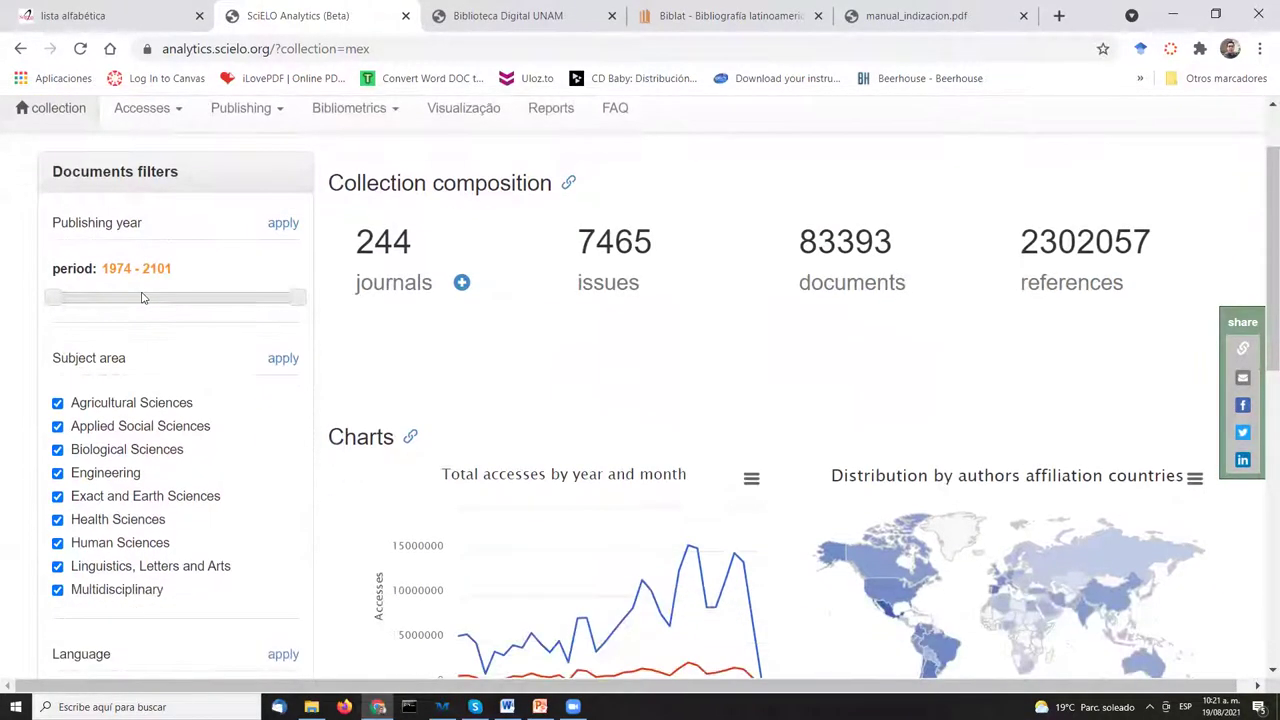
scroll(183, 273, down, 1)
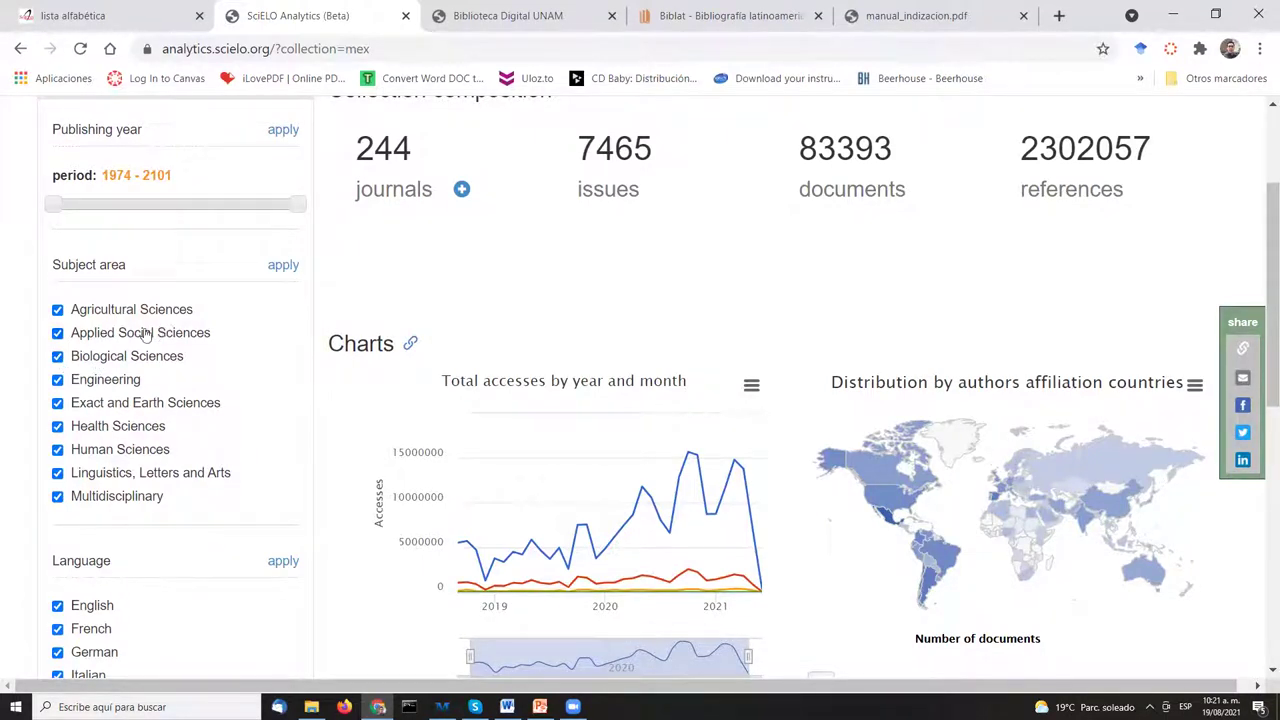
Examine the Mexico collection's charts, reading the document counts by author affiliation country for the United States, Mexico and Brazil
scroll(798, 197, down, 1)
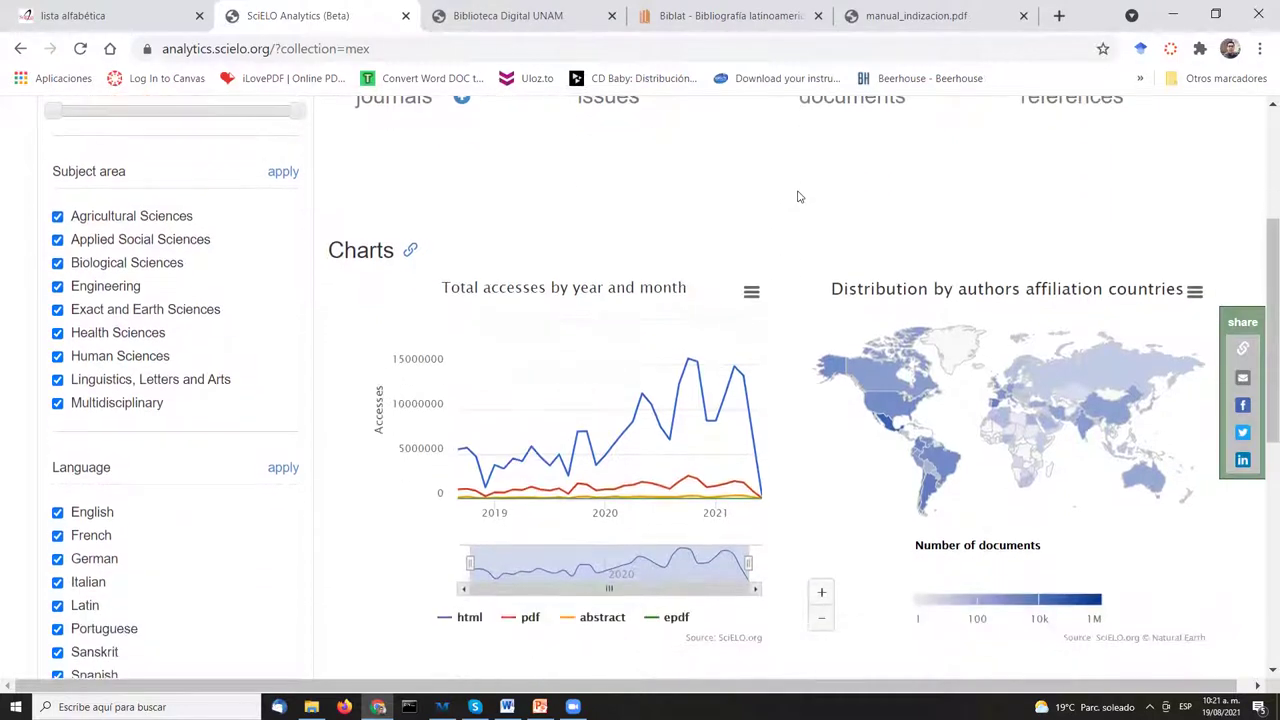
scroll(798, 197, down, 1)
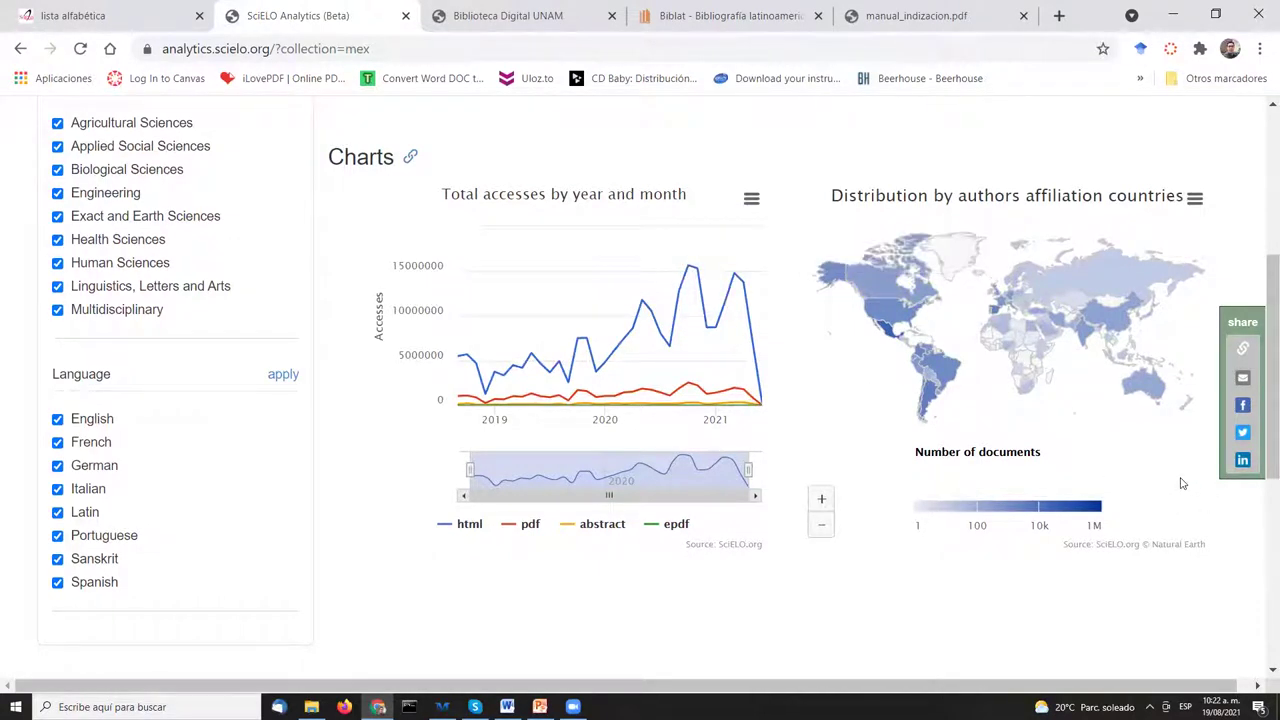
drag(1272, 380, 1272, 350)
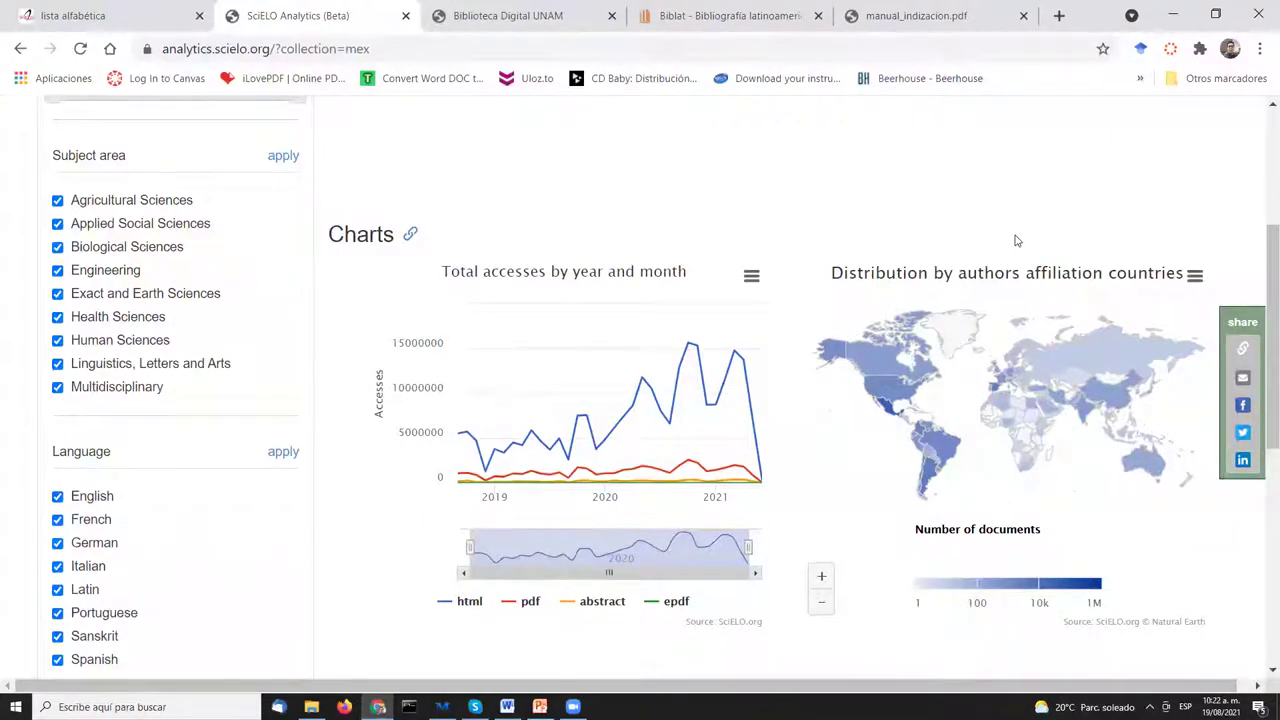
mouse_move(893, 415)
mouse_move(877, 416)
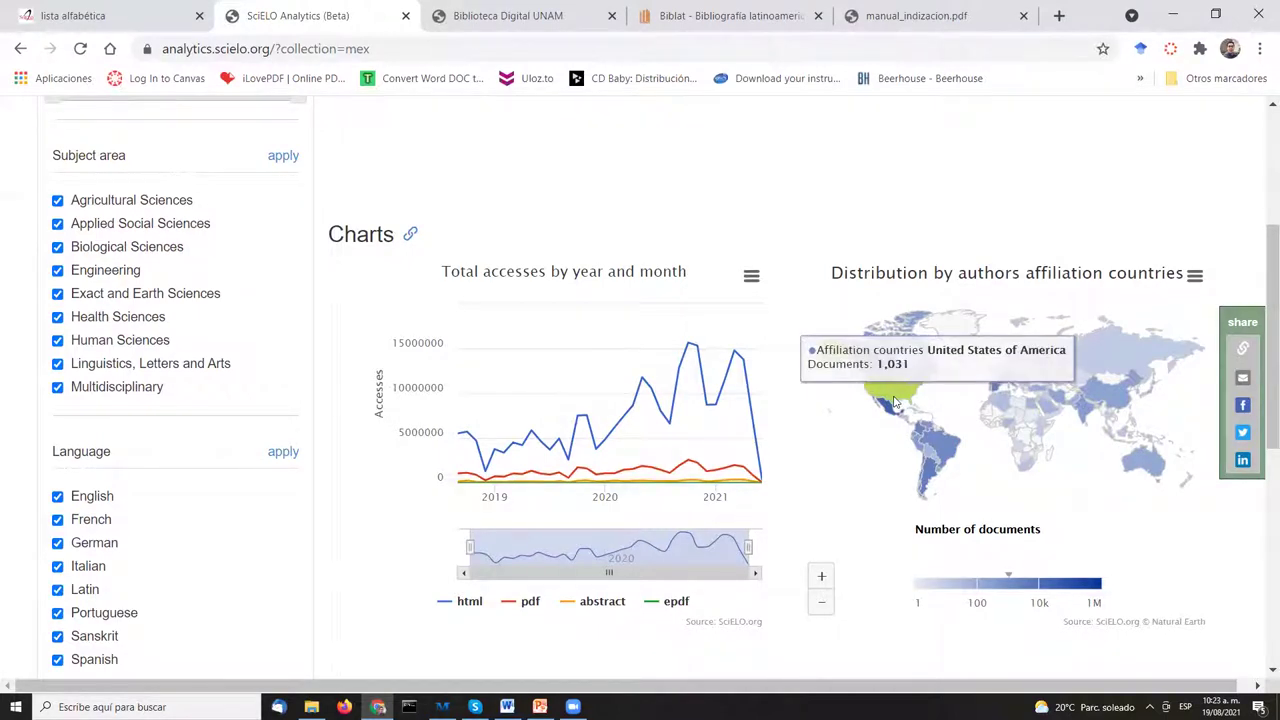
mouse_move(945, 452)
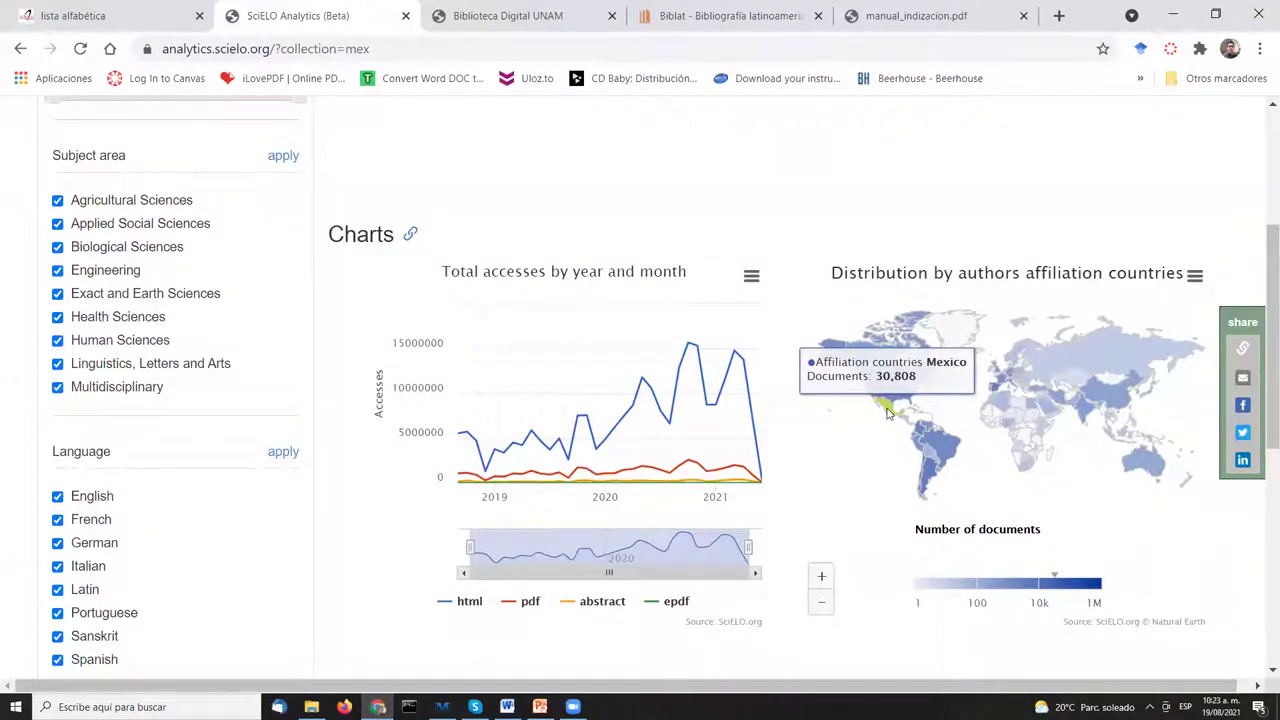
mouse_move(922, 434)
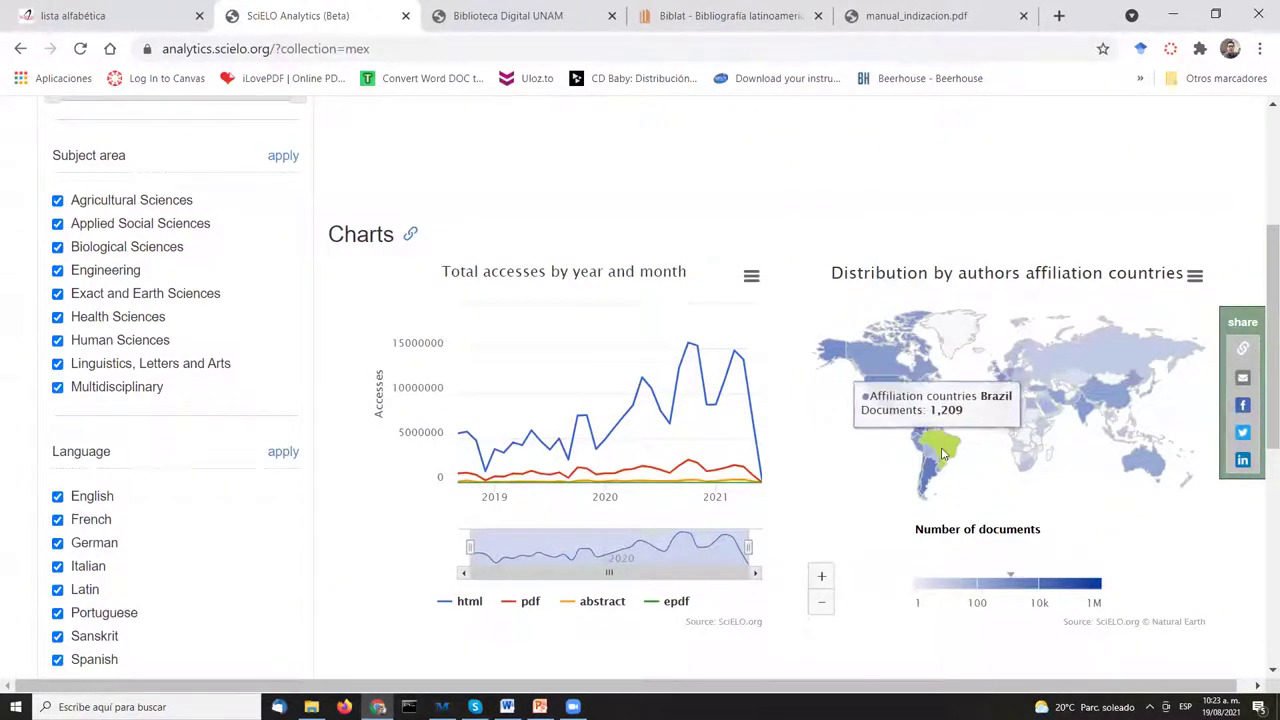
mouse_move(928, 482)
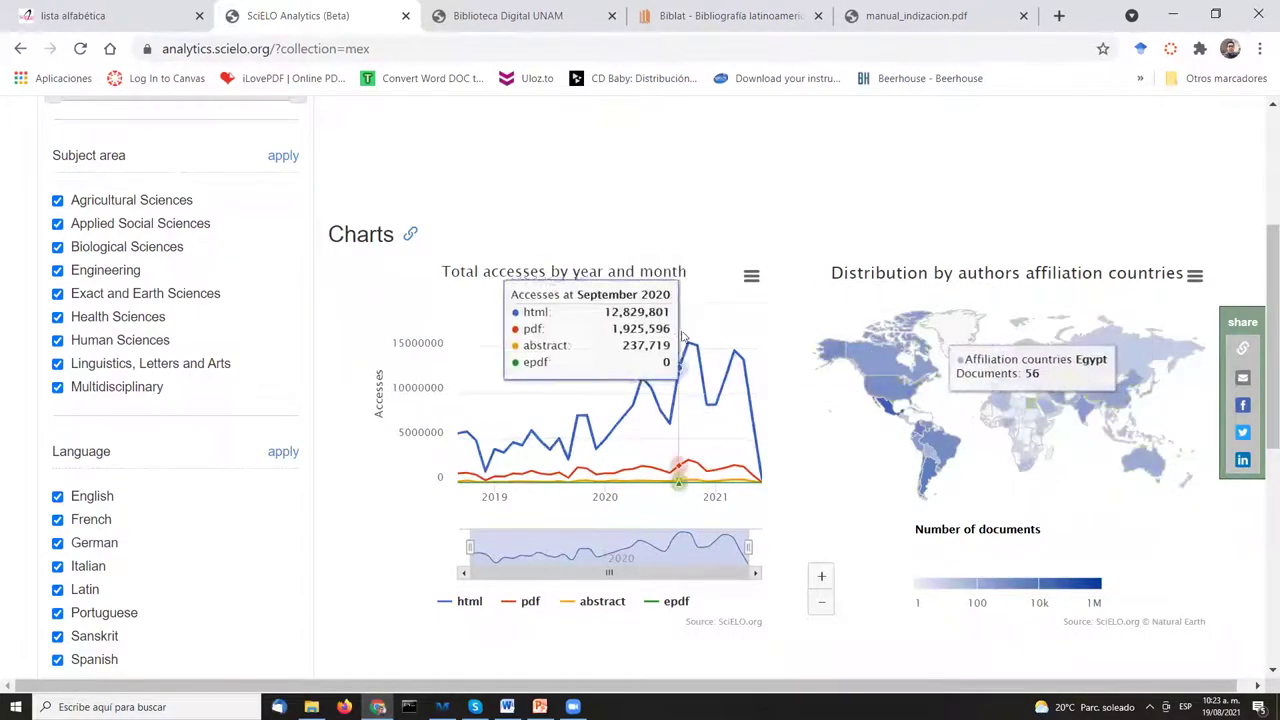
Open the access charts for the Mexico collection
scroll(786, 200, down, 4)
scroll(789, 206, up, 4)
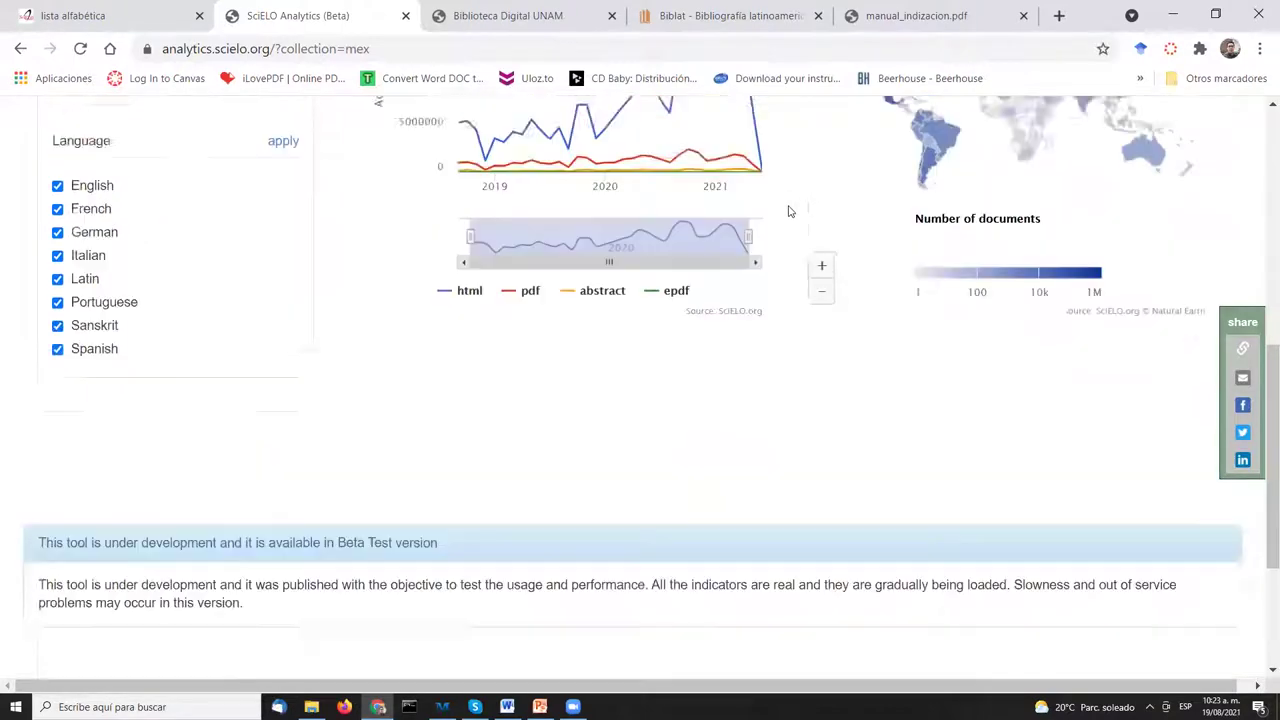
scroll(788, 219, down, 1)
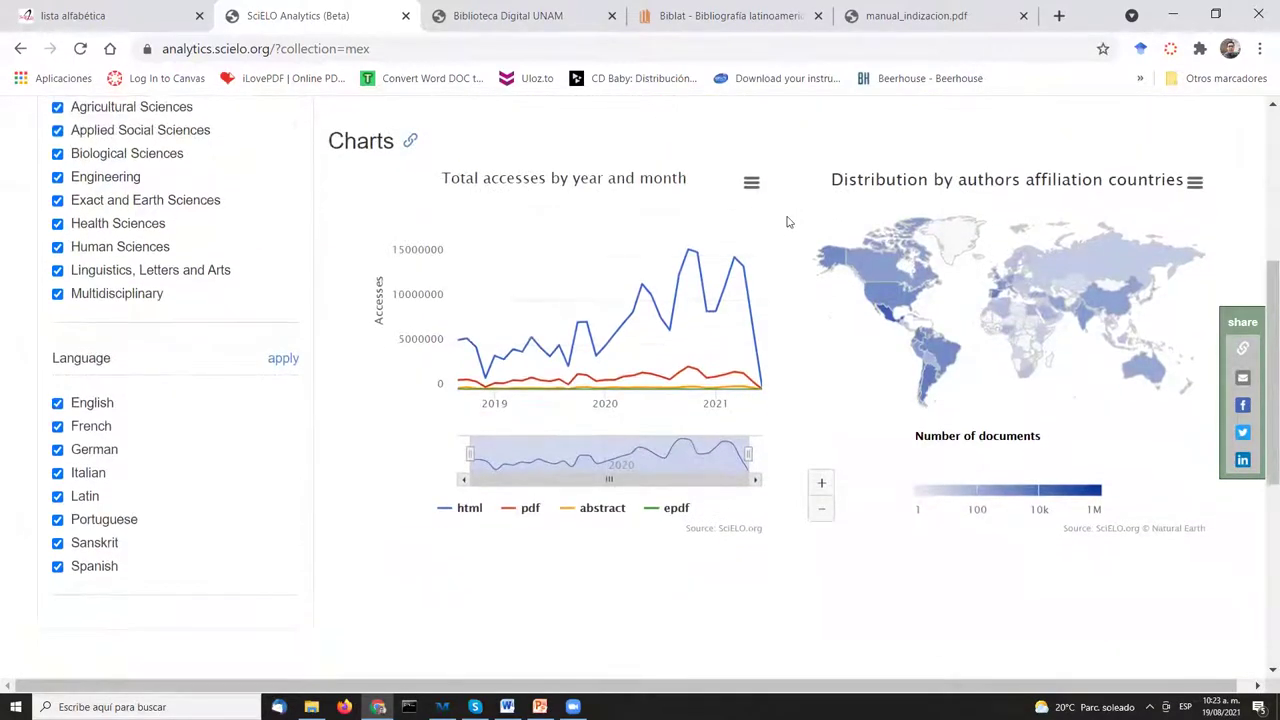
scroll(786, 222, up, 4)
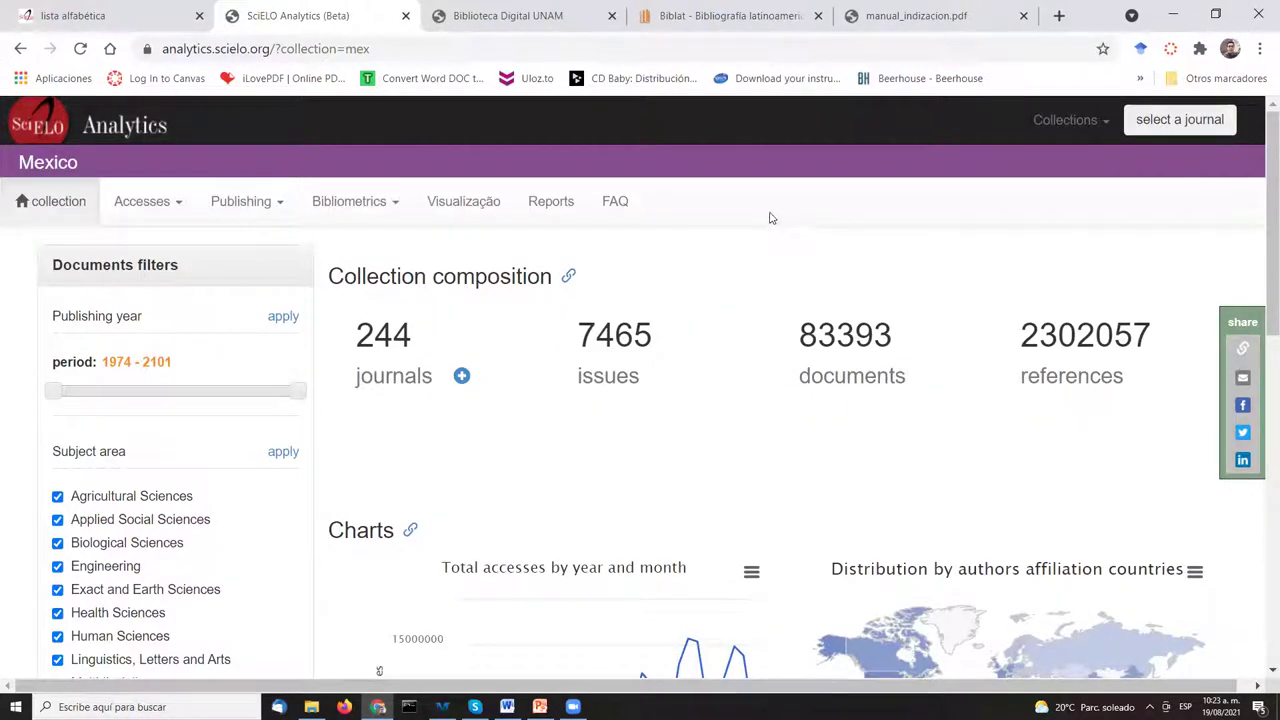
click(163, 206)
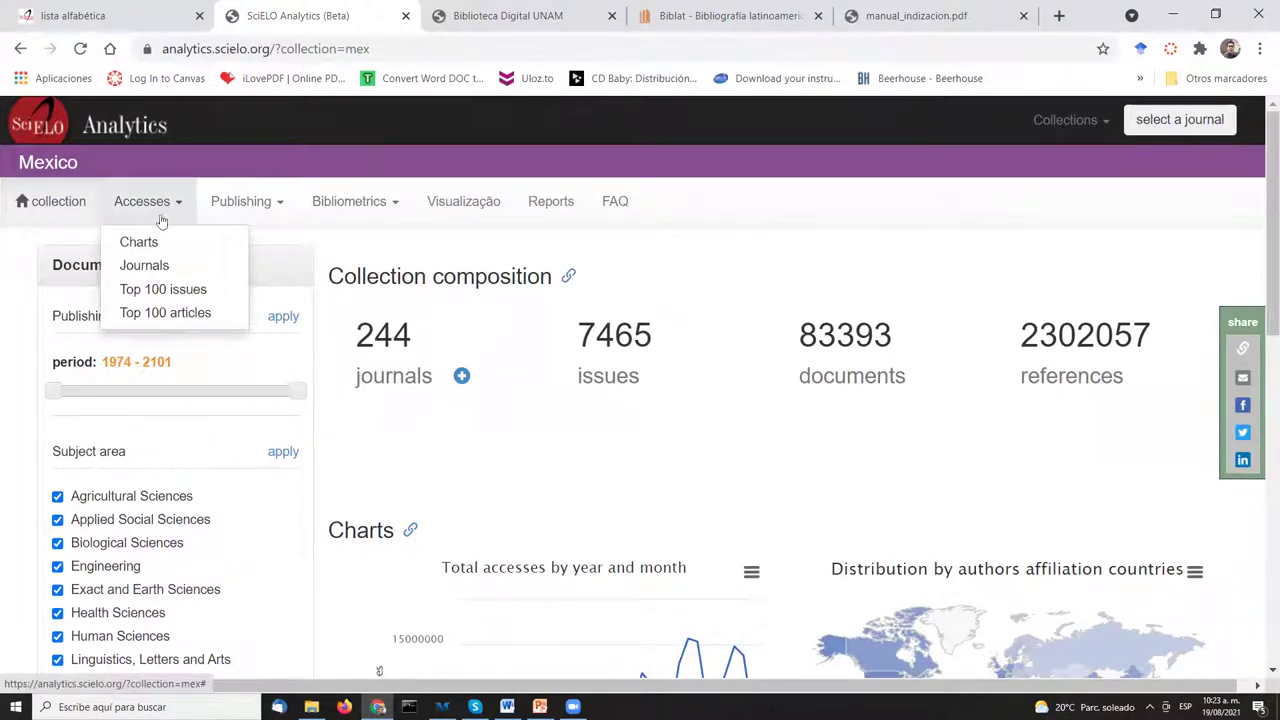
click(148, 247)
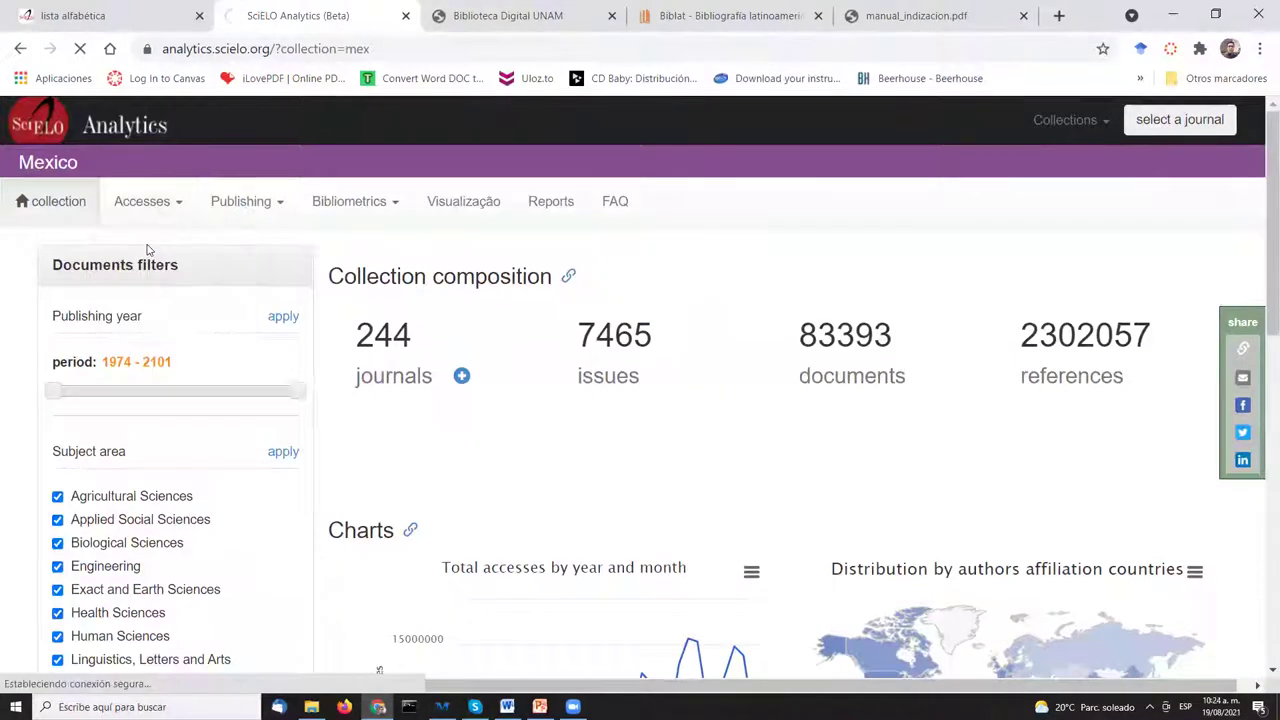
Examine the Mexico collection's site usage chart and the documents lifetime charts by number of accesses
scroll(1025, 291, down, 10)
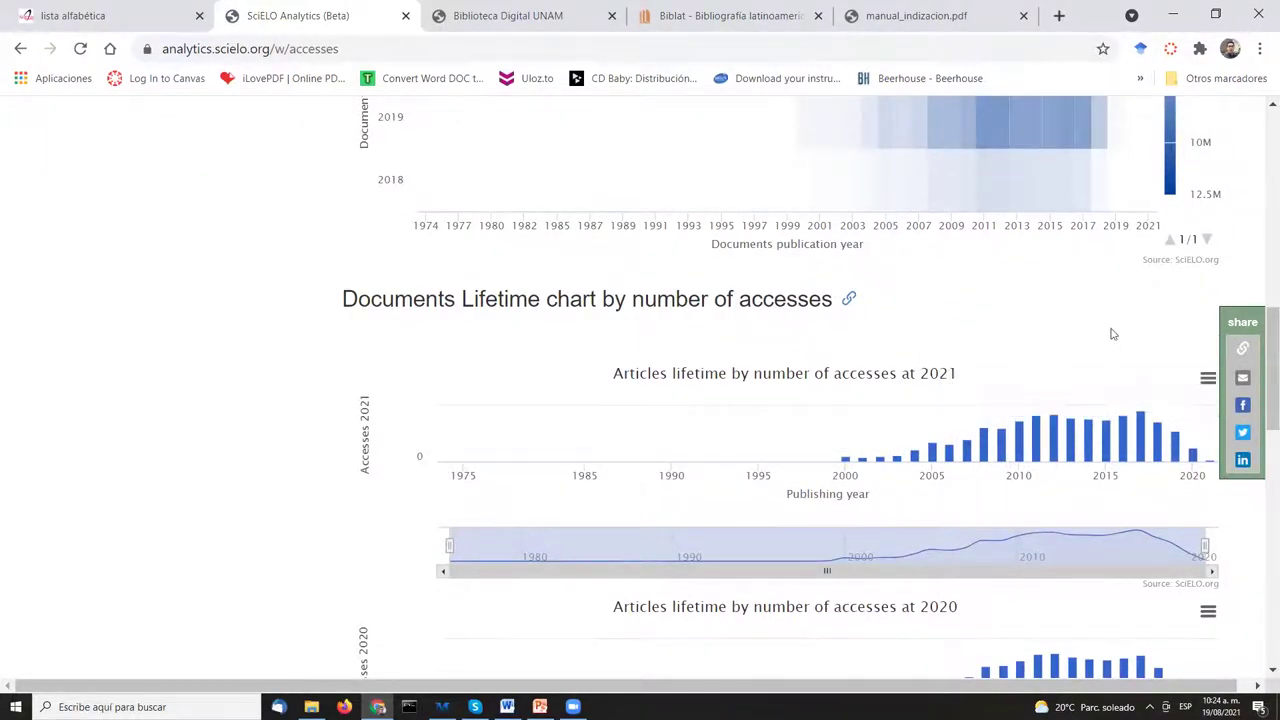
scroll(1080, 294, down, 3)
scroll(1034, 358, up, 7)
scroll(1034, 358, up, 7)
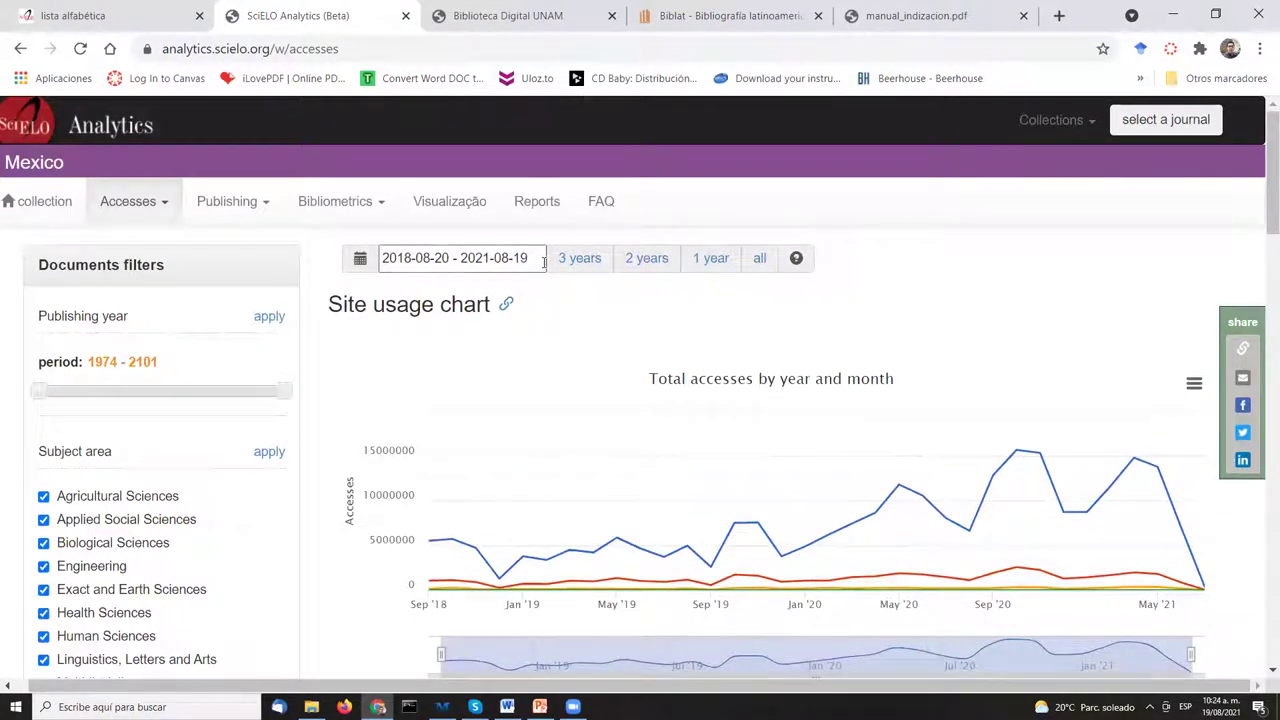
Open the accesses by journal for the Mexico collection and review the html, pdf, epdf, abstract and total figures
click(157, 205)
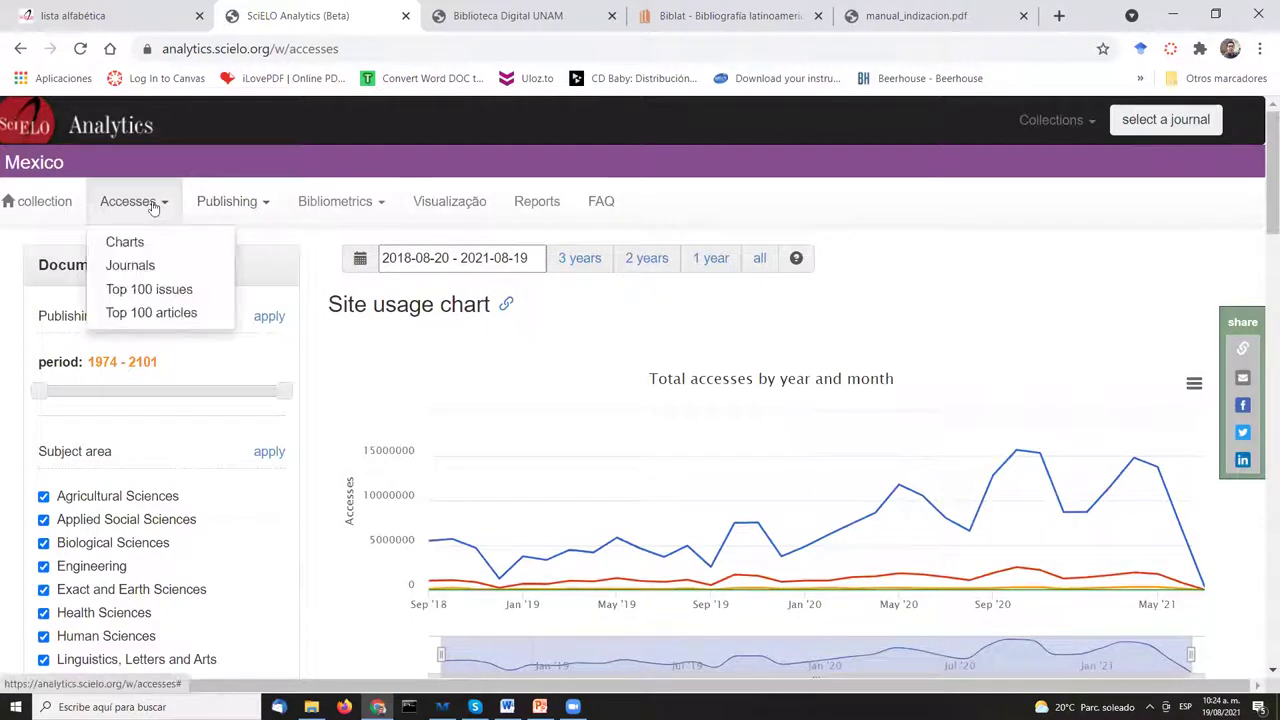
click(160, 267)
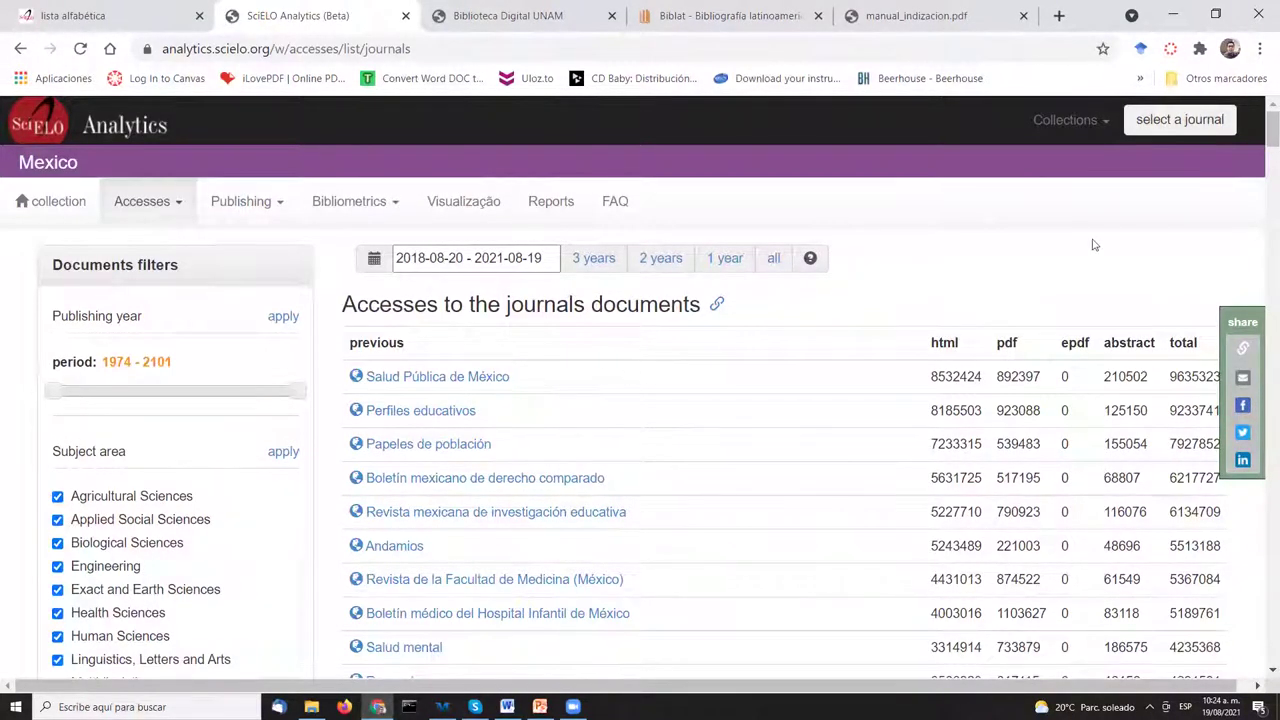
scroll(958, 200, down, 2)
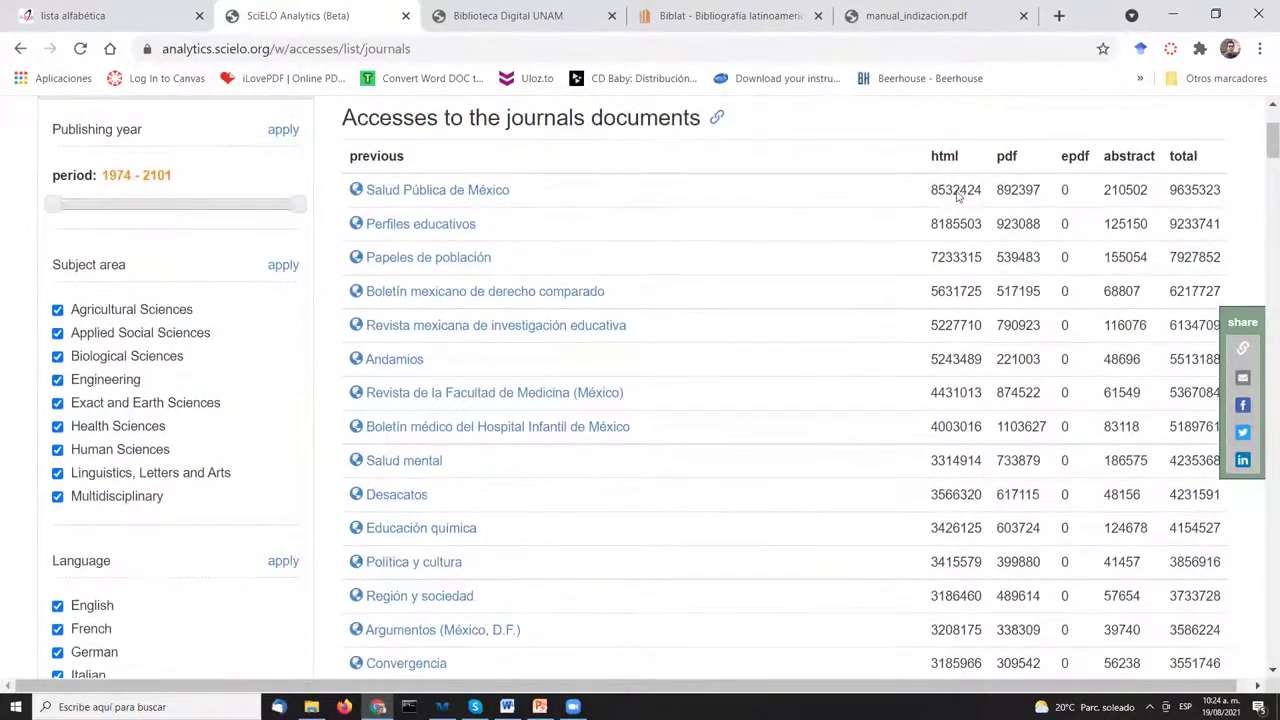
scroll(958, 200, up, 2)
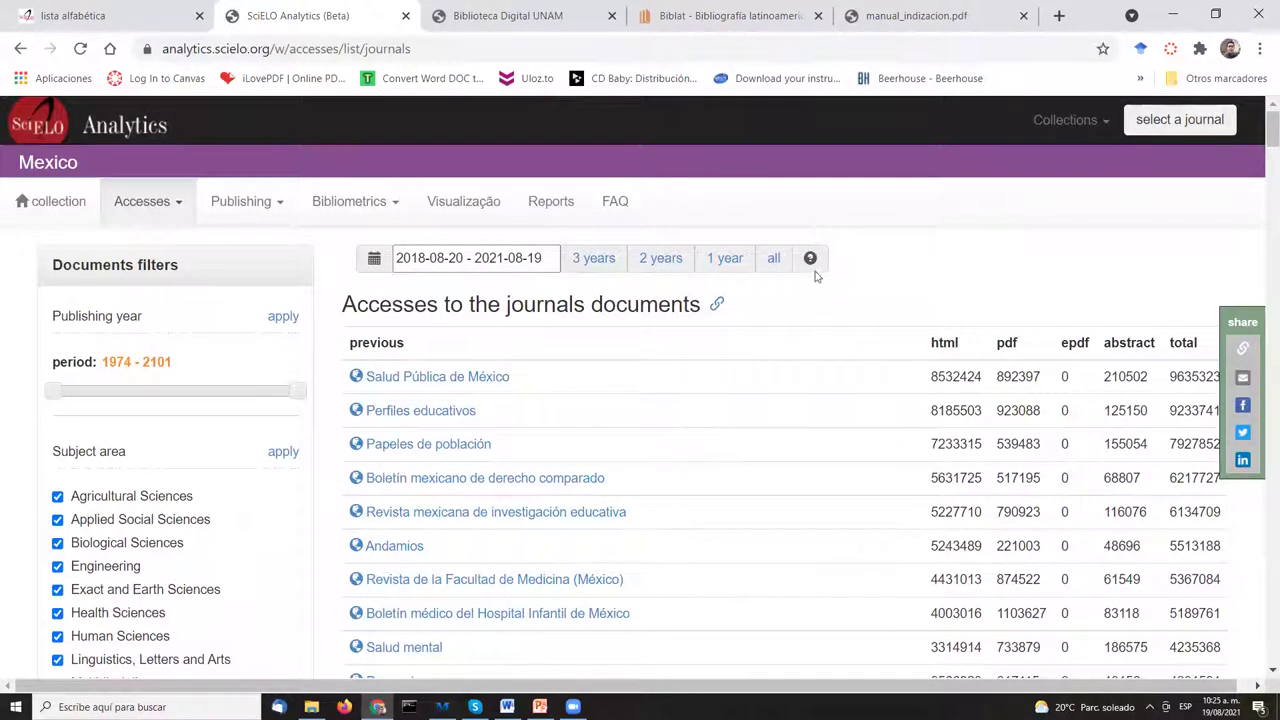
scroll(518, 363, down, 1)
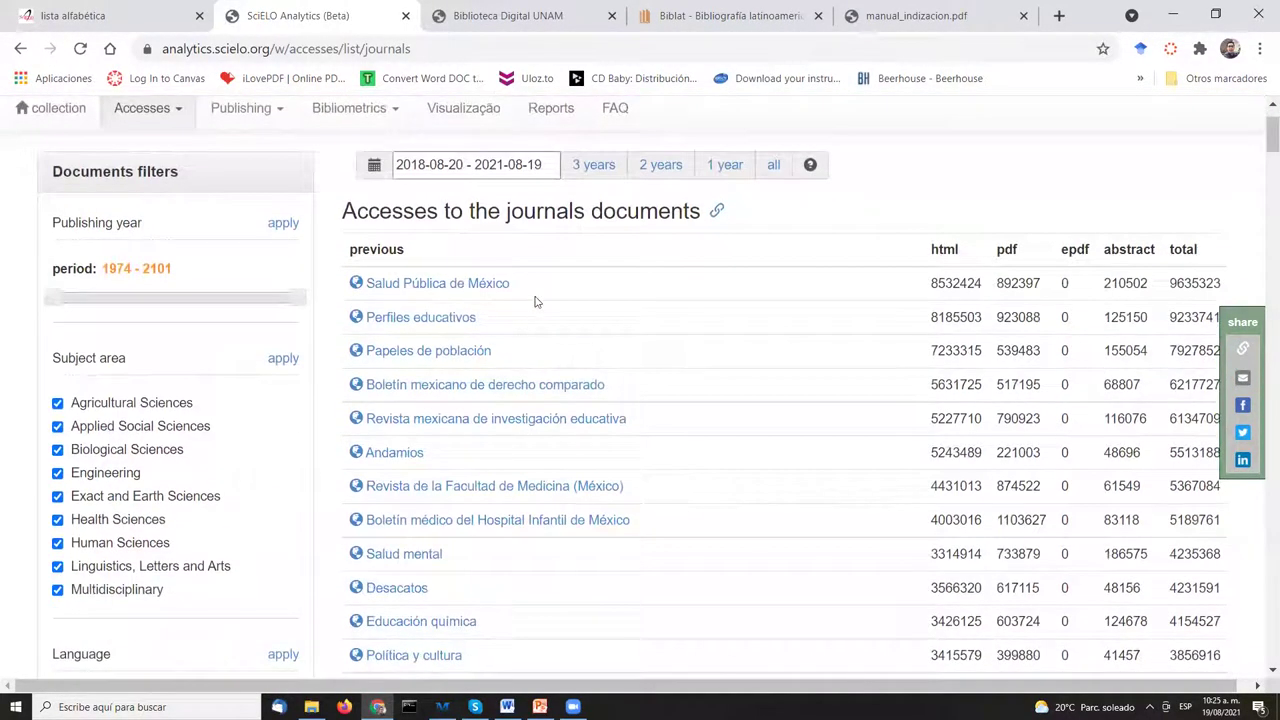
scroll(535, 301, down, 1)
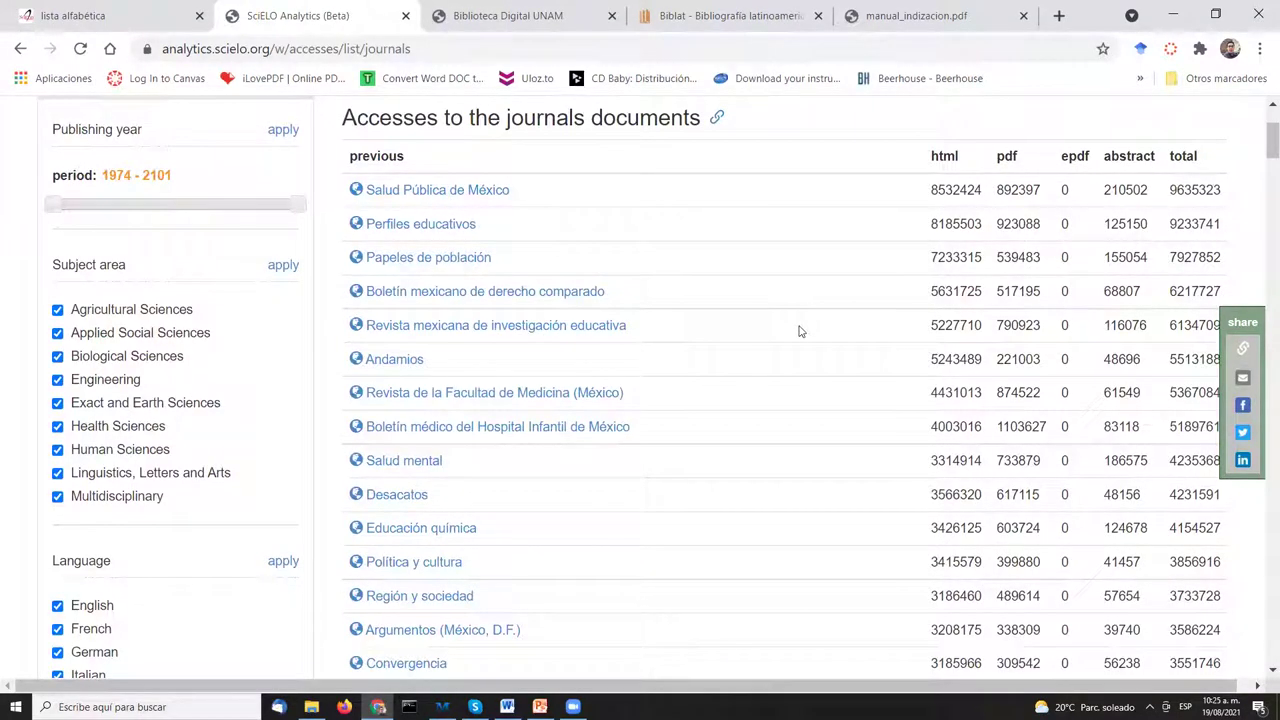
scroll(860, 315, up, 2)
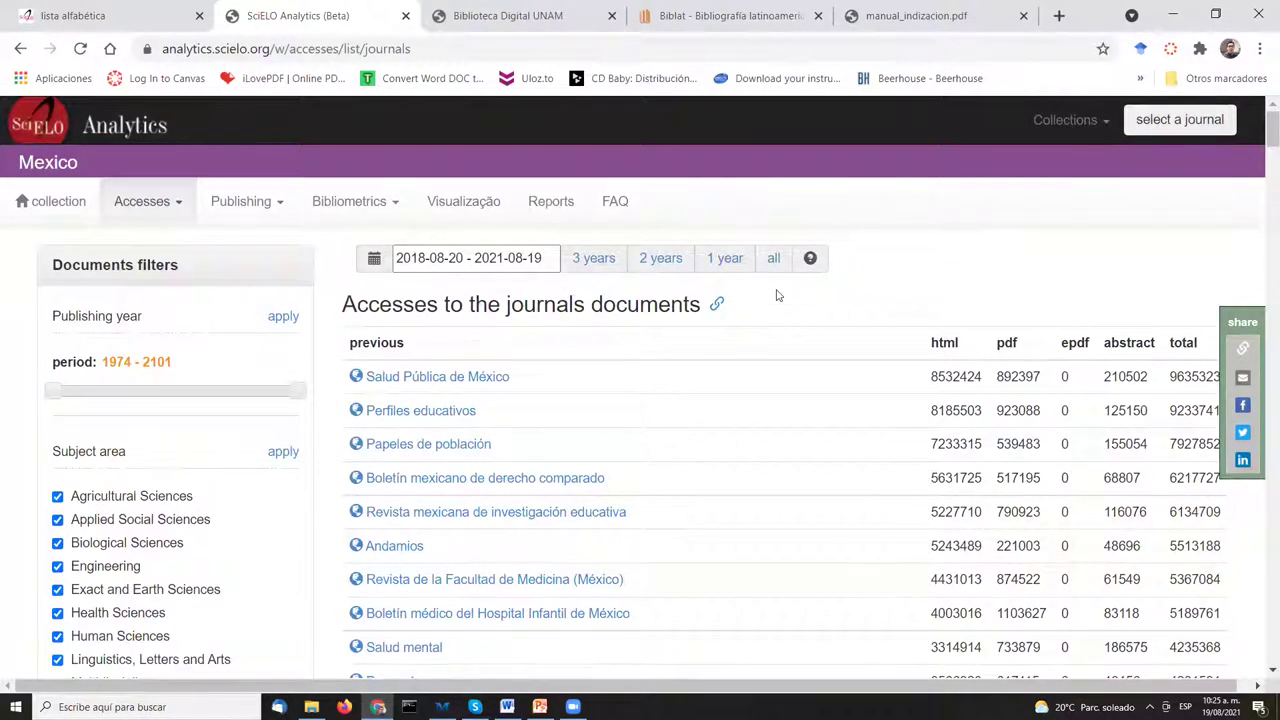
Open the top 100 articles by number of accesses and go through the html, pdf, epdf and abstract columns
click(146, 201)
click(180, 312)
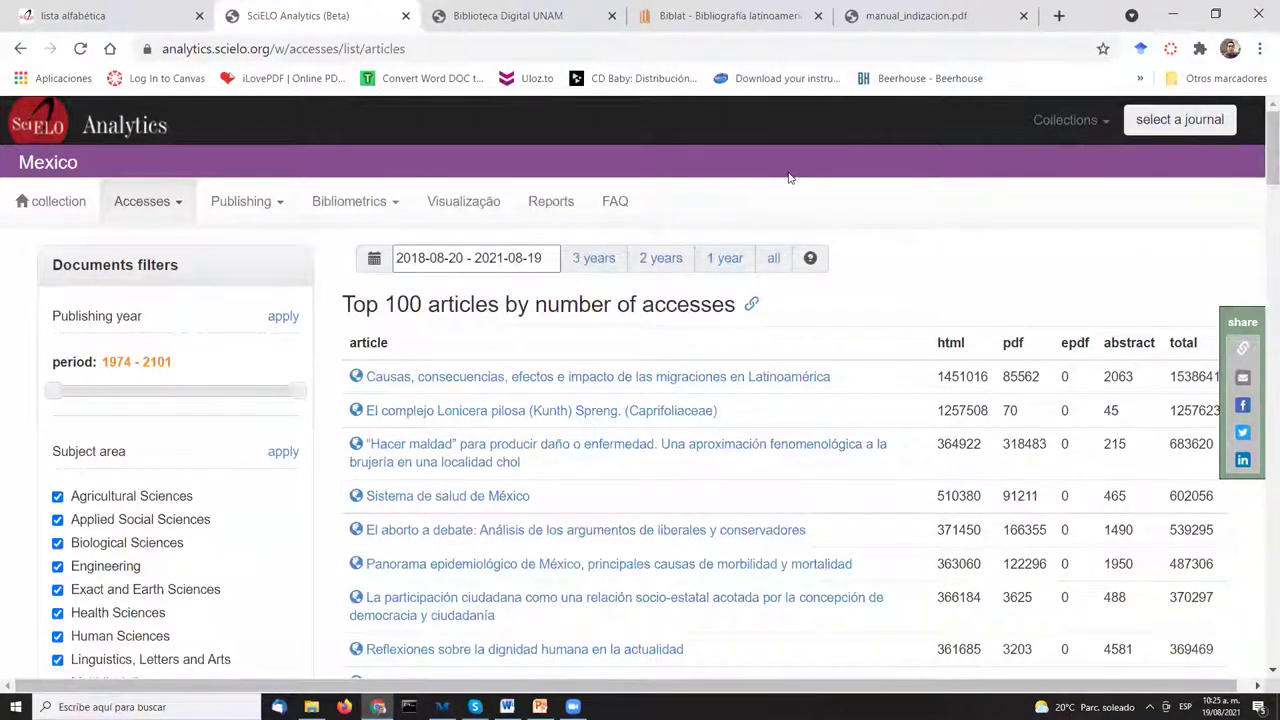
double_click(954, 376)
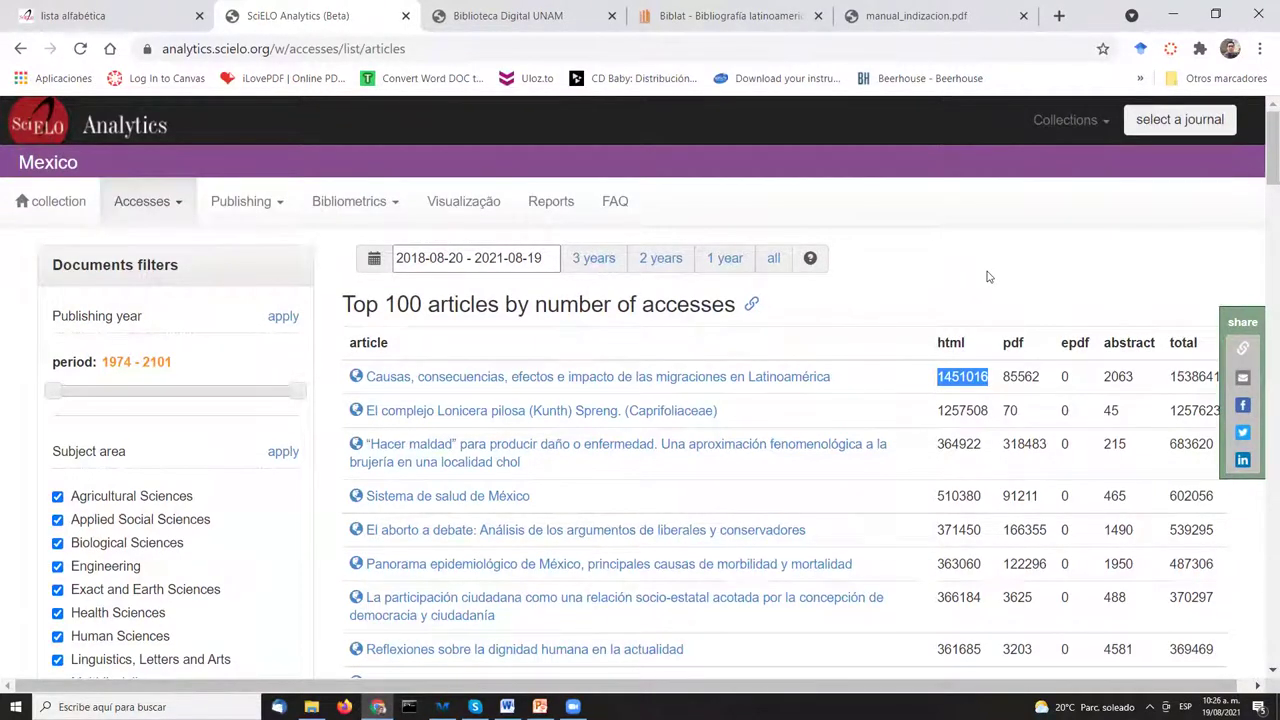
double_click(951, 343)
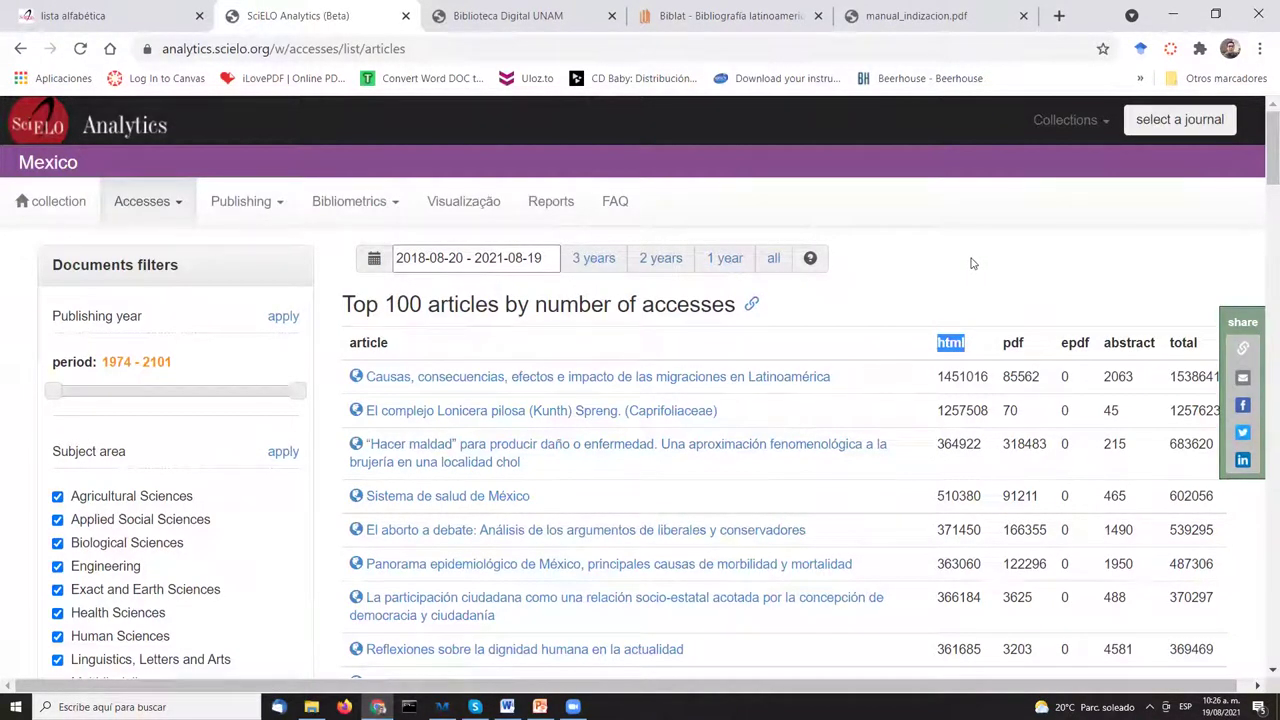
double_click(1013, 342)
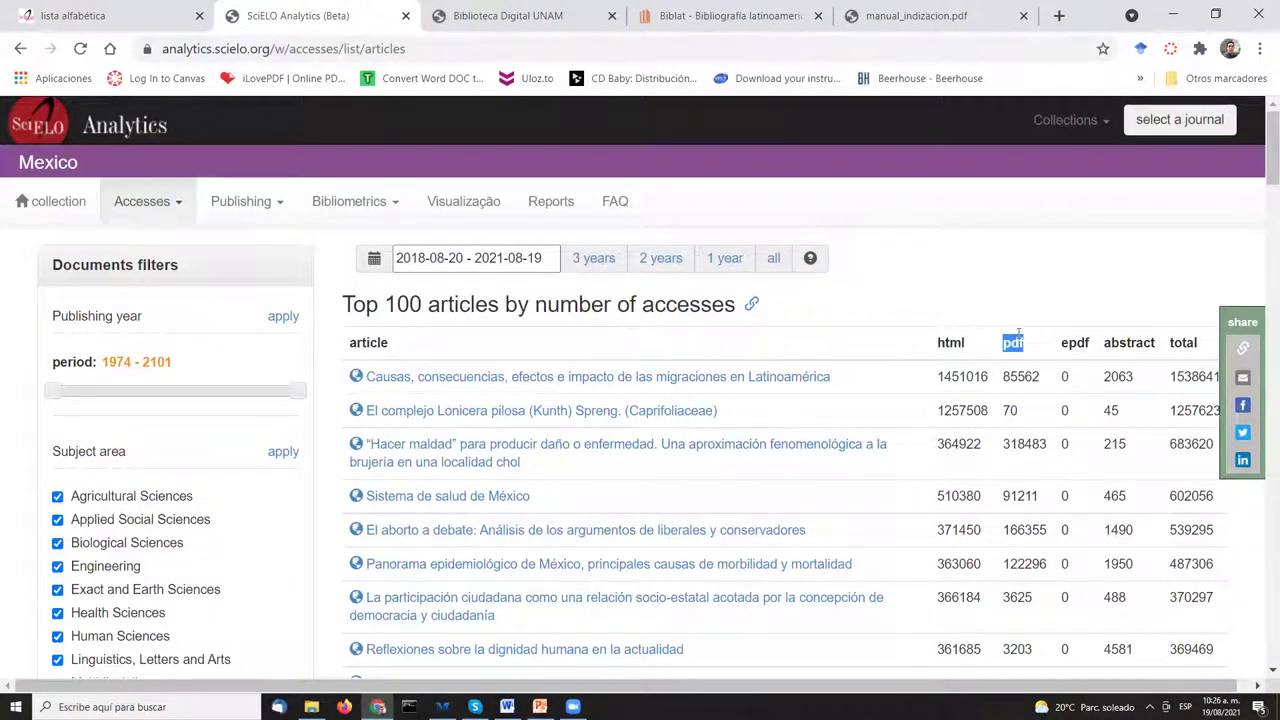
double_click(1073, 342)
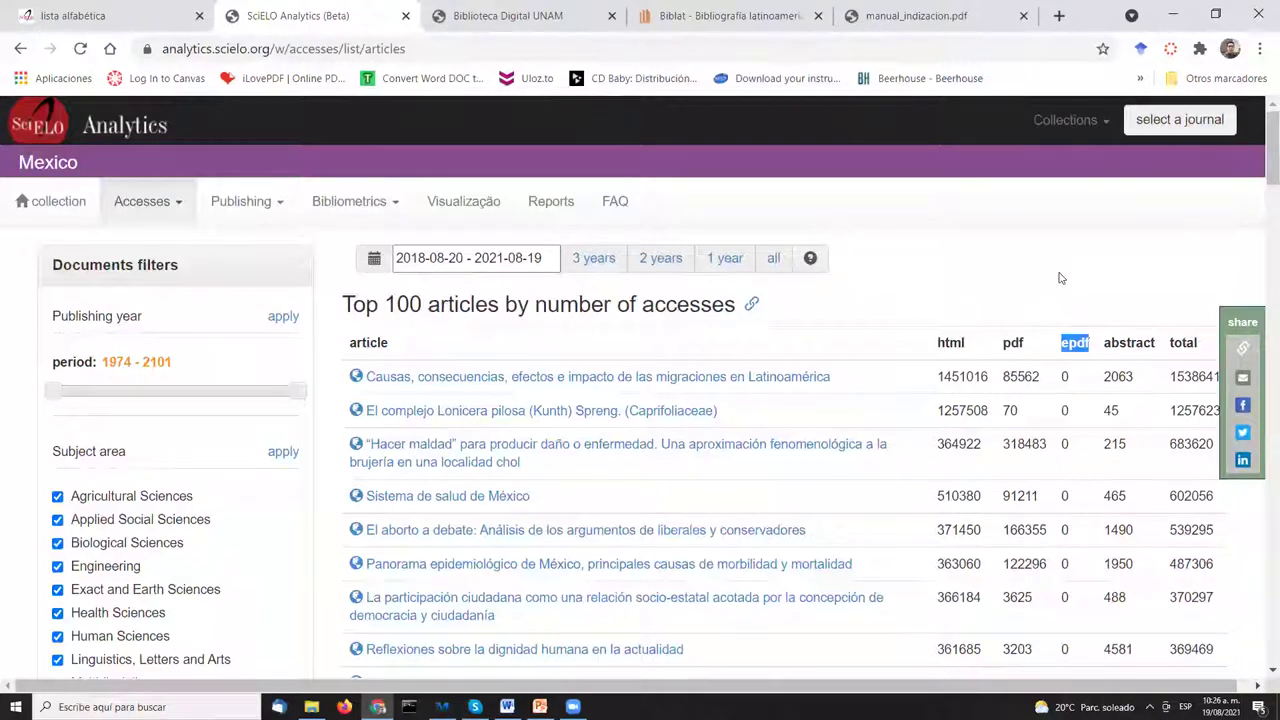
click(1136, 338)
double_click(1136, 340)
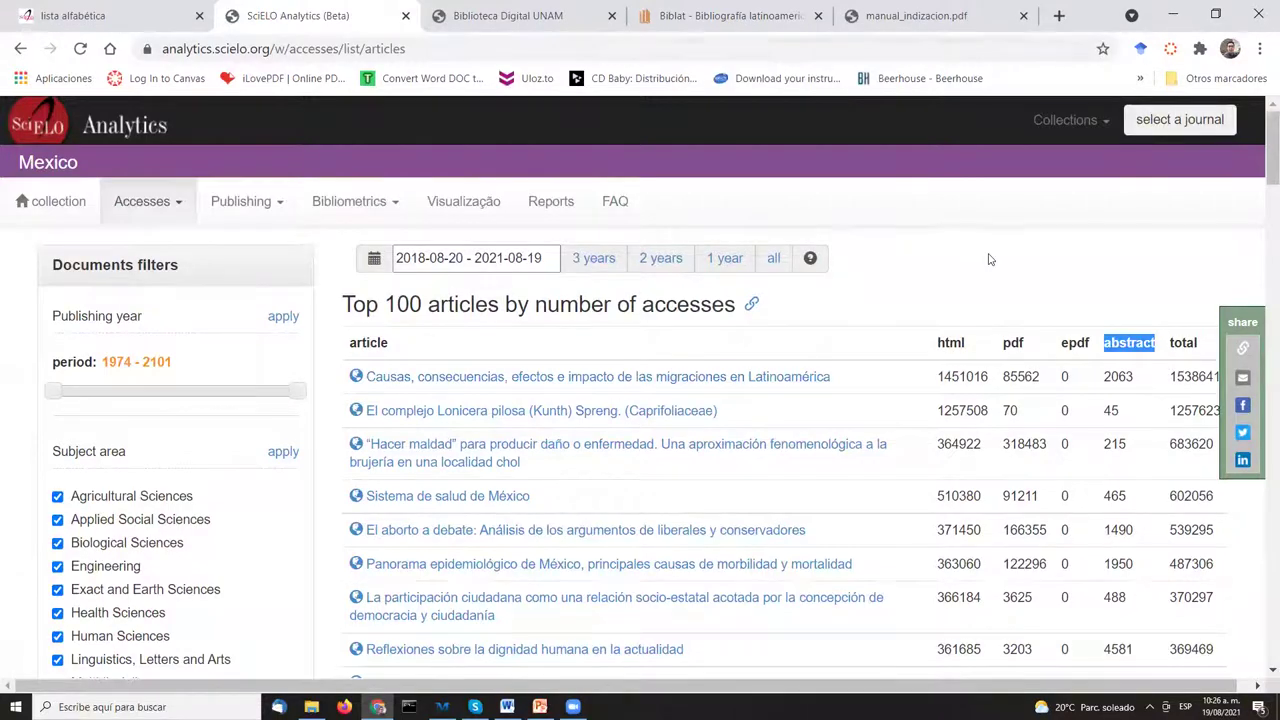
Look through the top 100 articles list and the publishing reports offered for the Mexico collection
scroll(975, 274, down, 3)
scroll(926, 284, up, 3)
click(245, 202)
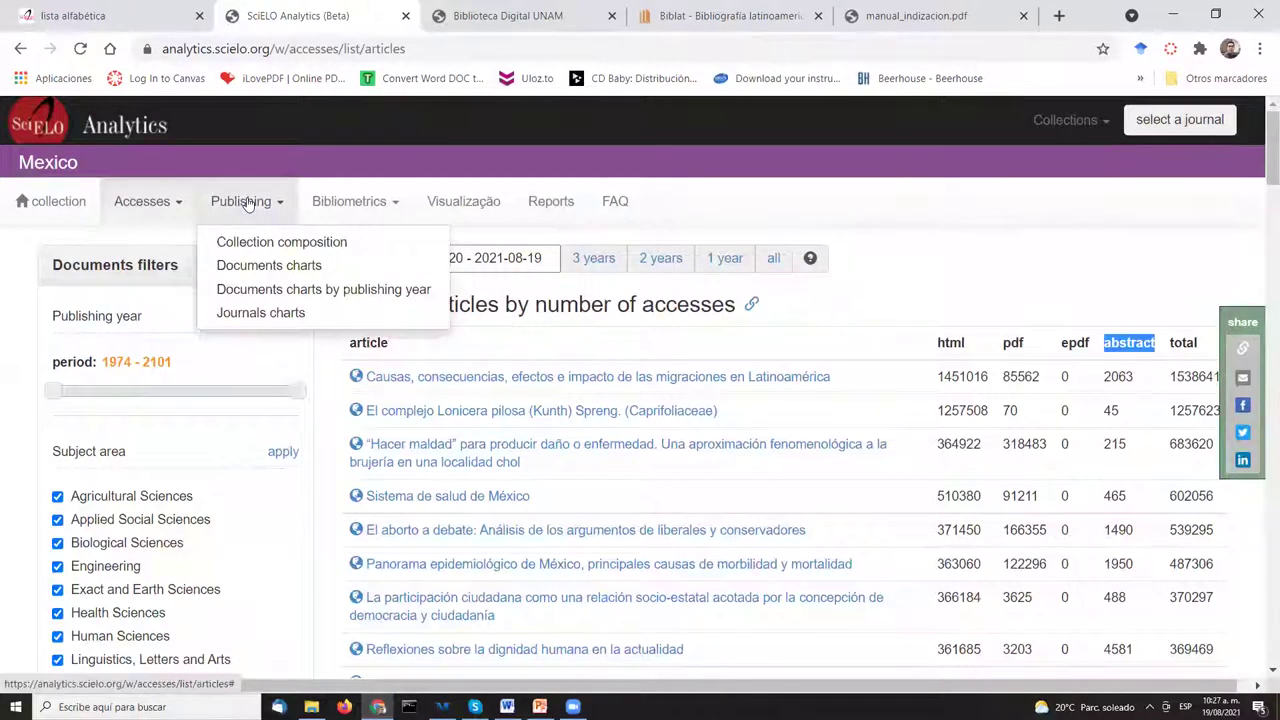
click(508, 172)
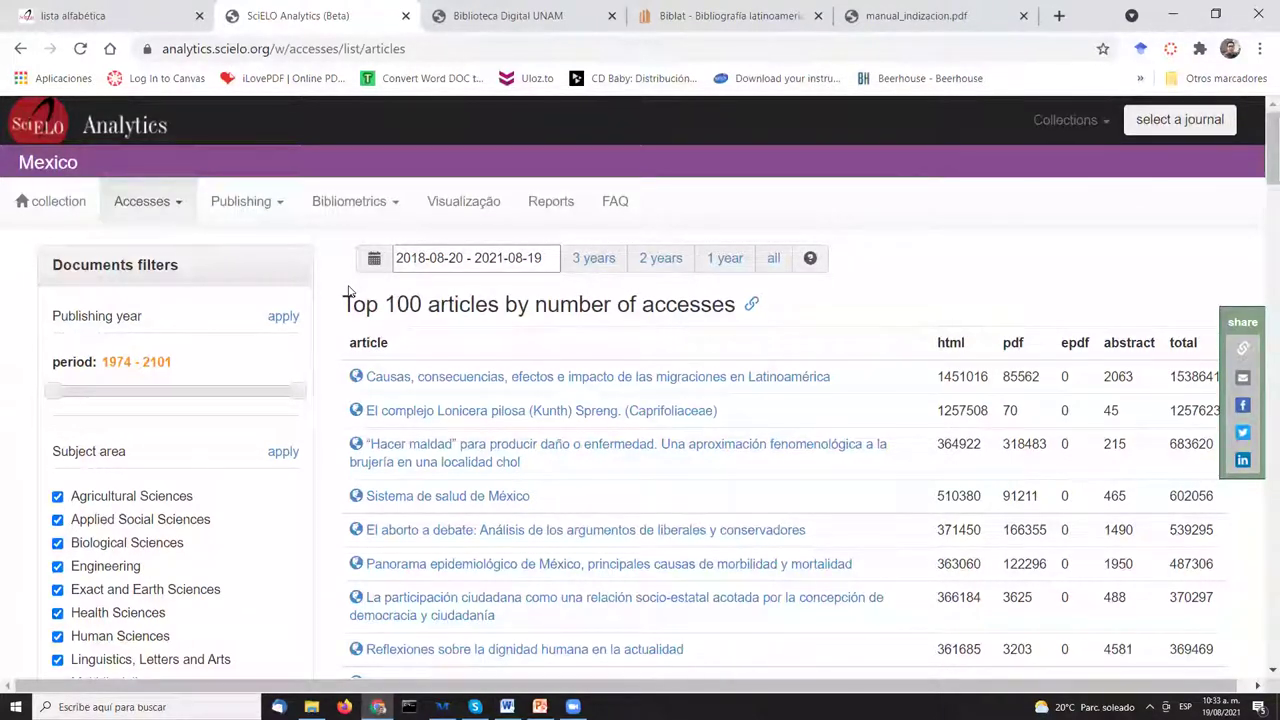
Open the SciELO Analytics Visualizations tool and look over its three-step instructions and world map of collections
click(461, 205)
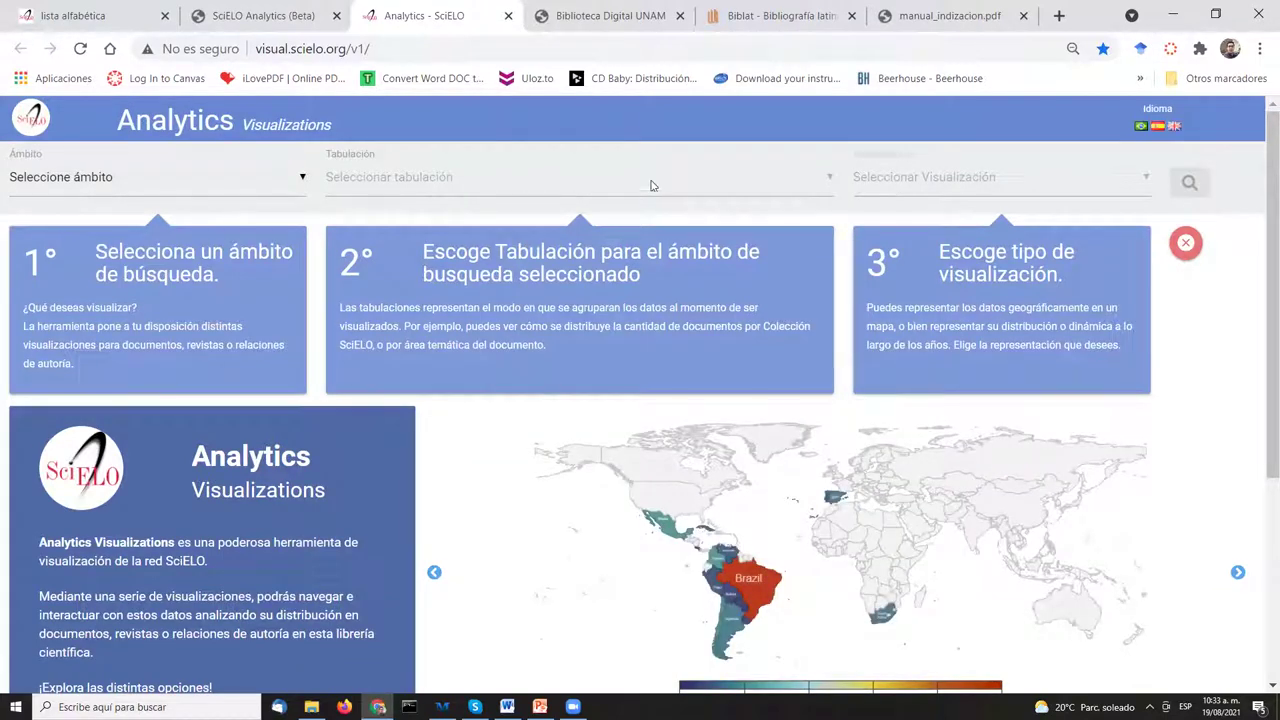
scroll(1248, 378, down, 2)
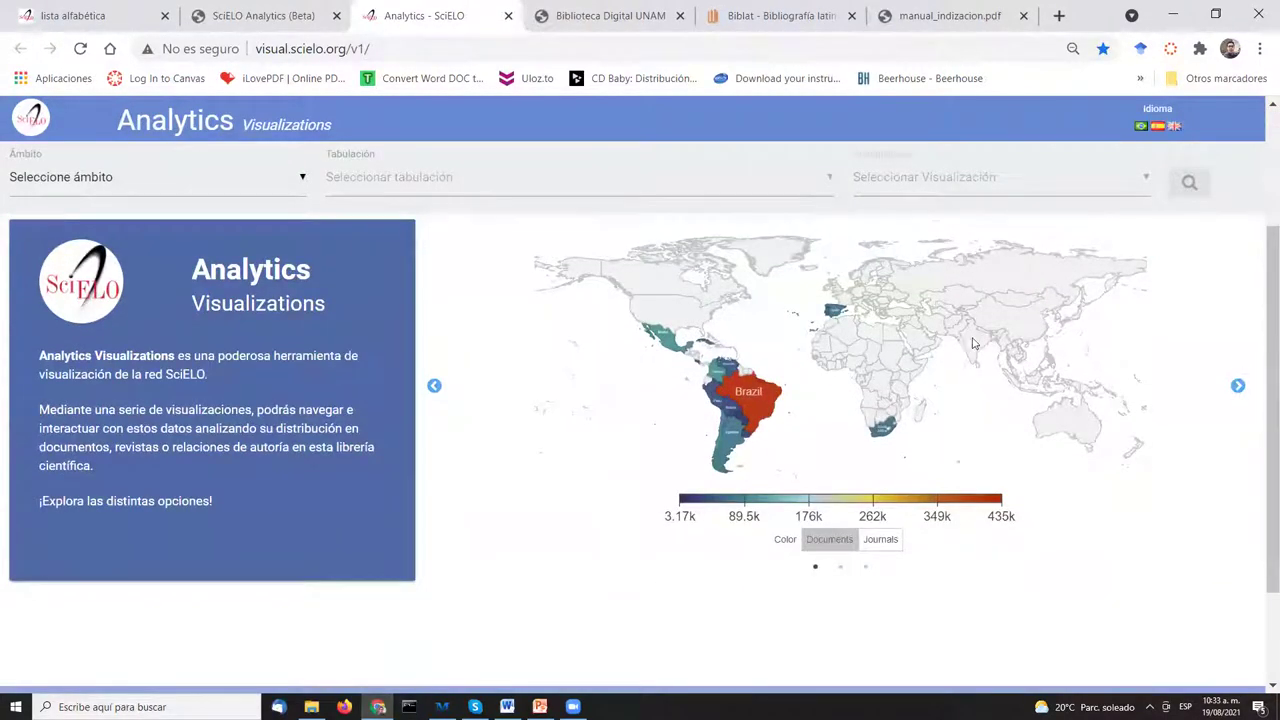
scroll(972, 343, up, 2)
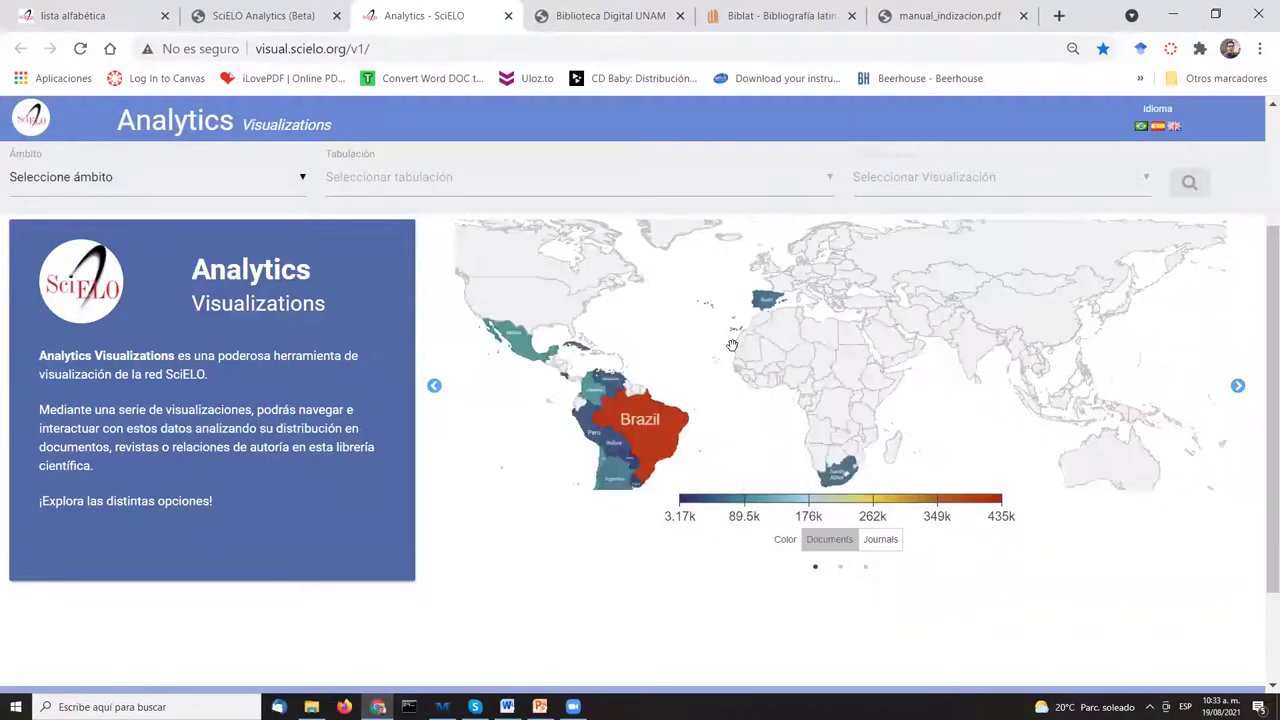
scroll(732, 345, down, 2)
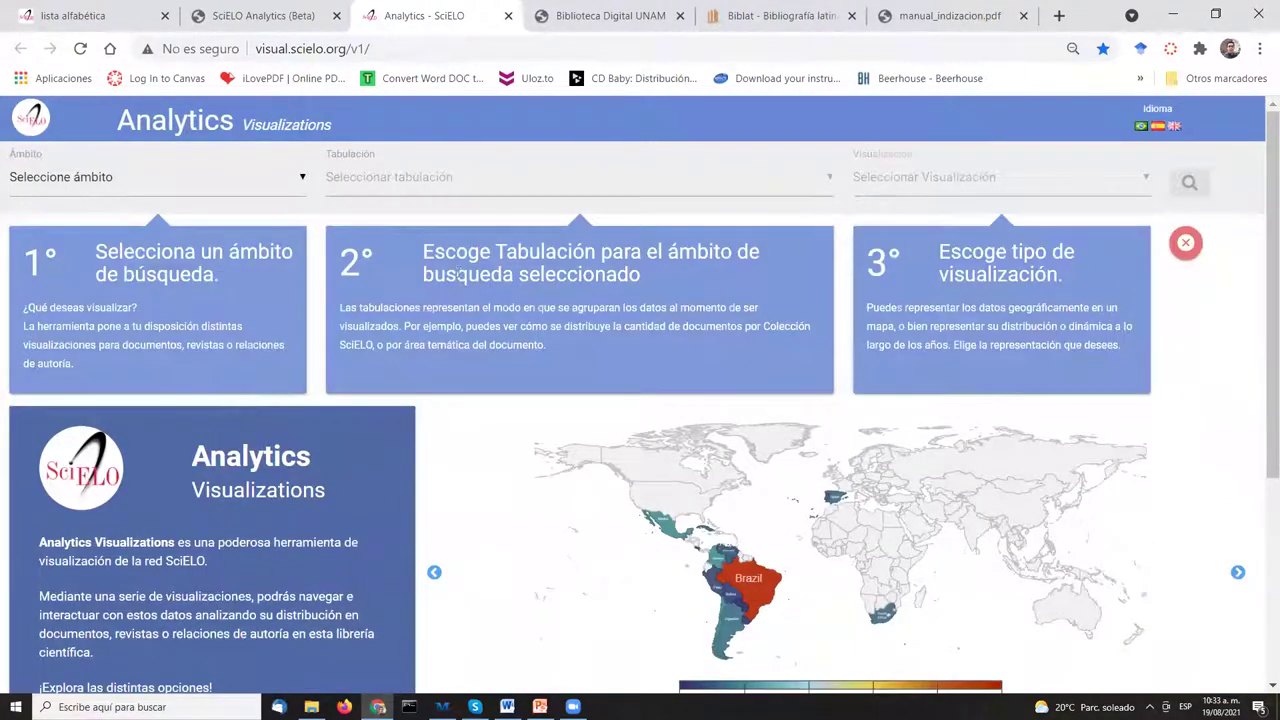
Generate a ring network visualization for the Relationship scope, tabulated by SciELO Thematic Areas - Author's Affiliation
click(194, 191)
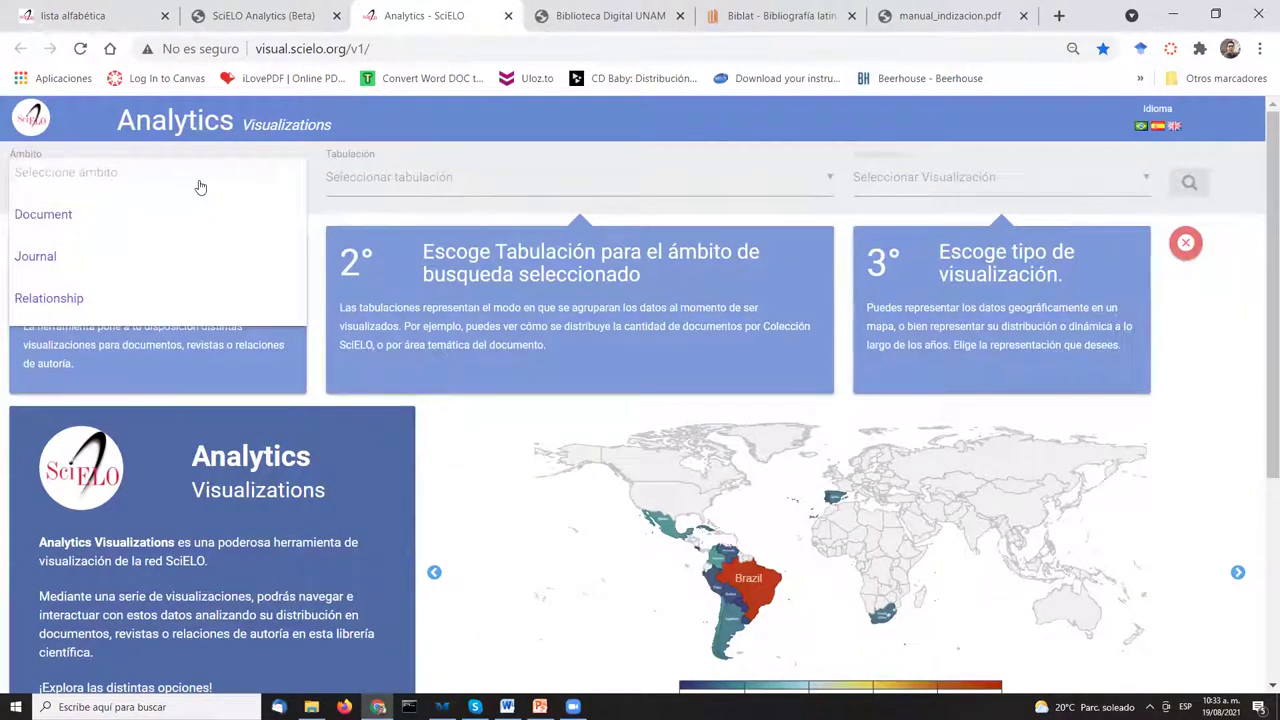
click(84, 302)
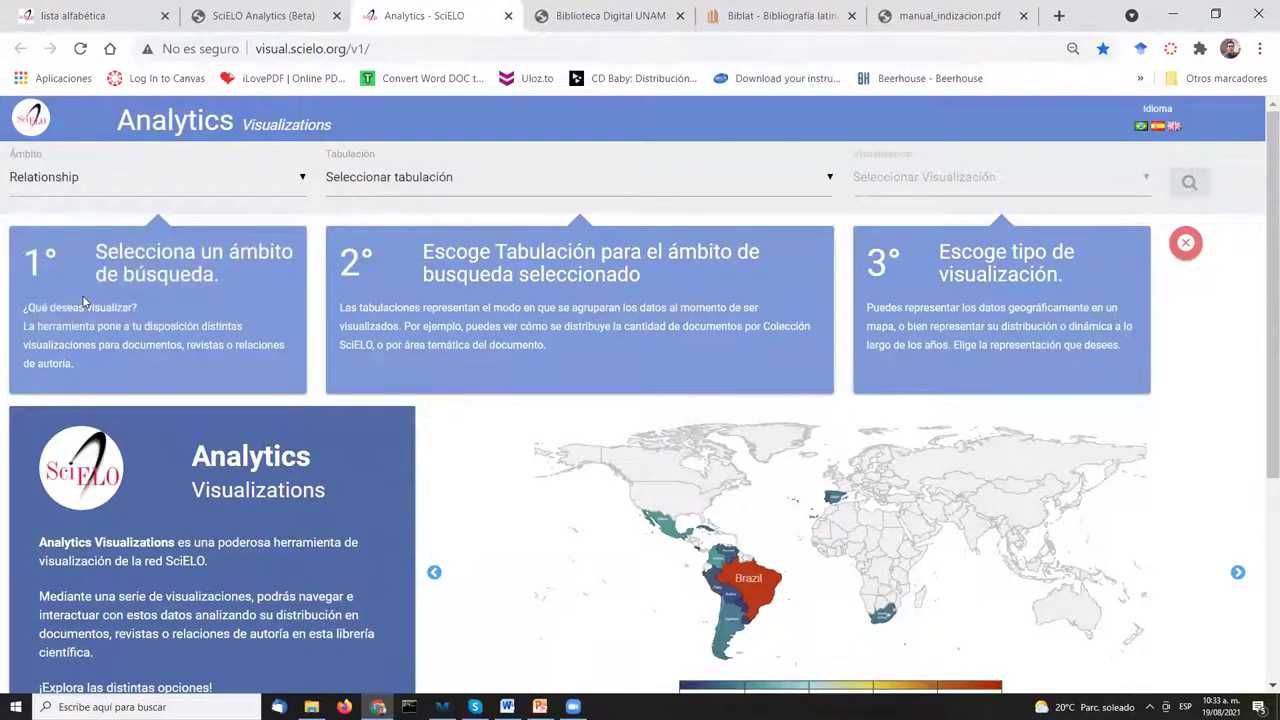
click(772, 184)
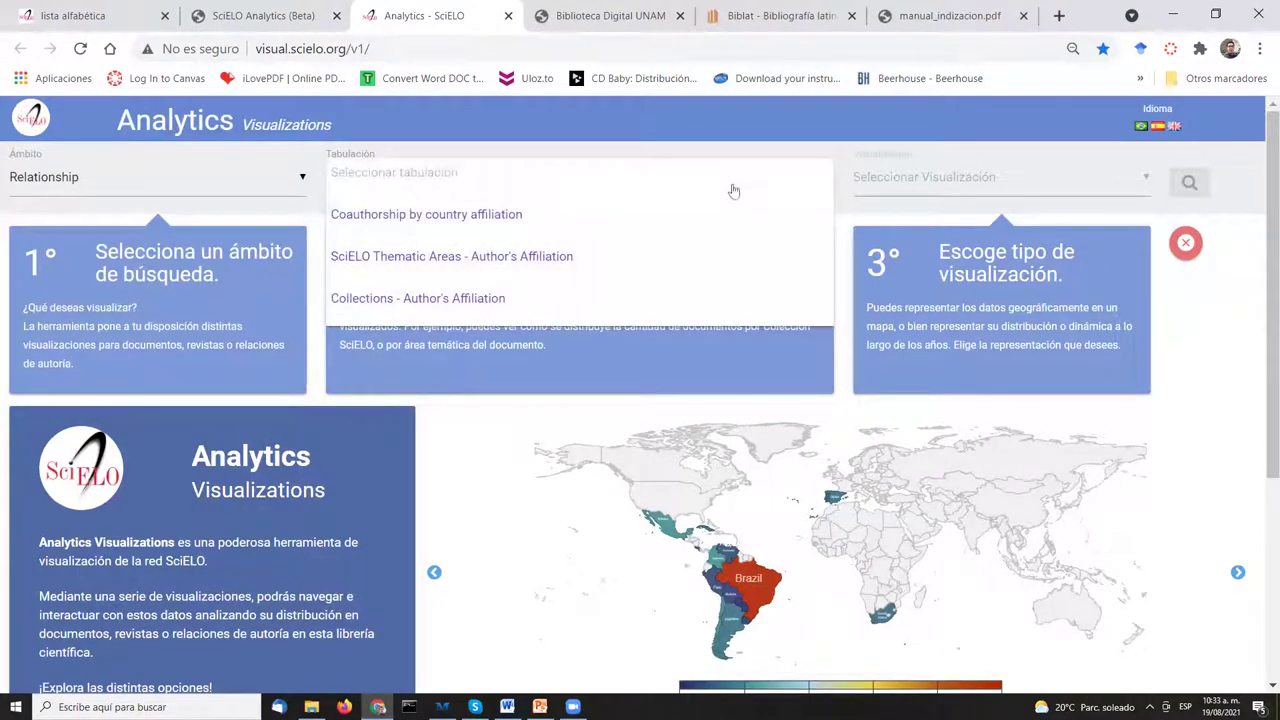
click(611, 268)
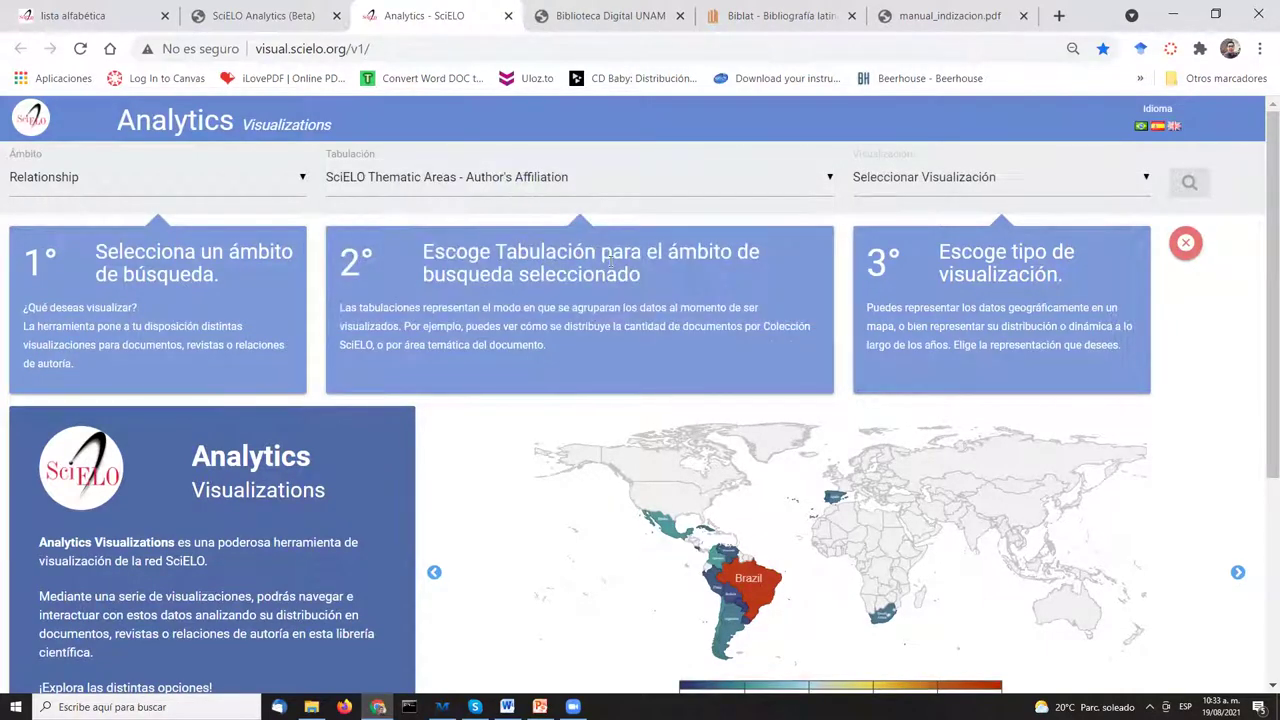
click(1086, 181)
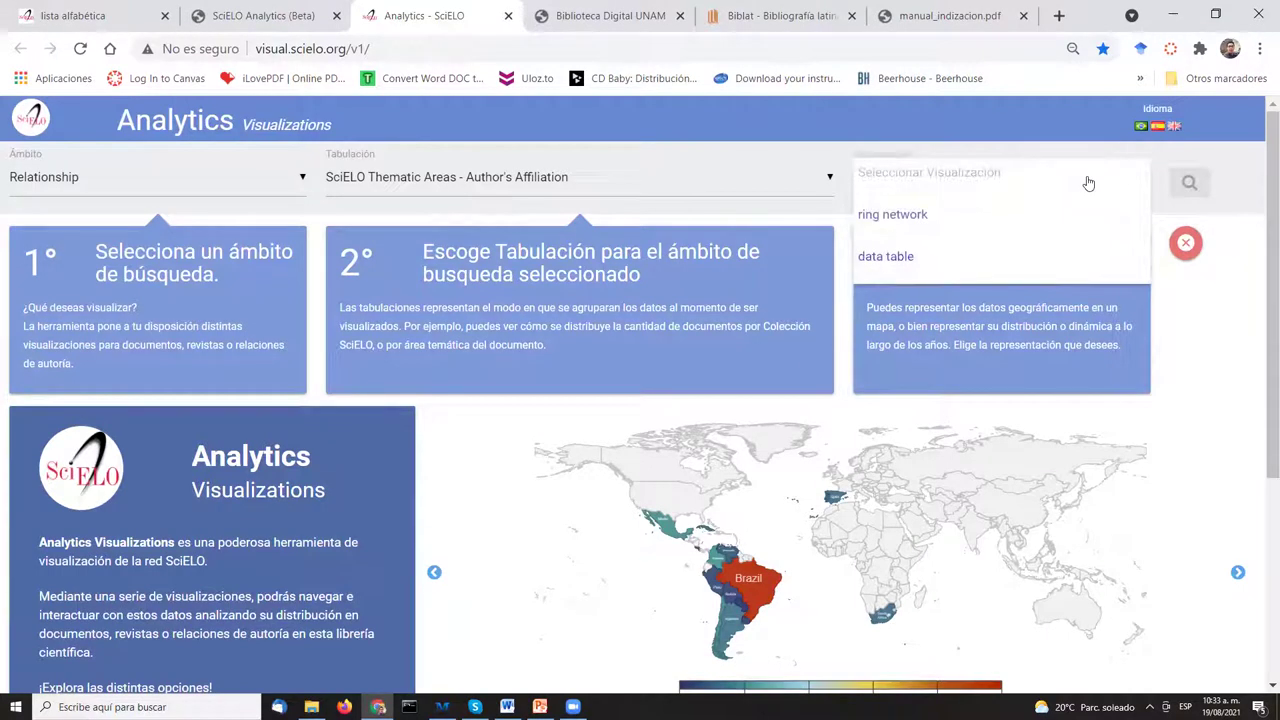
click(963, 216)
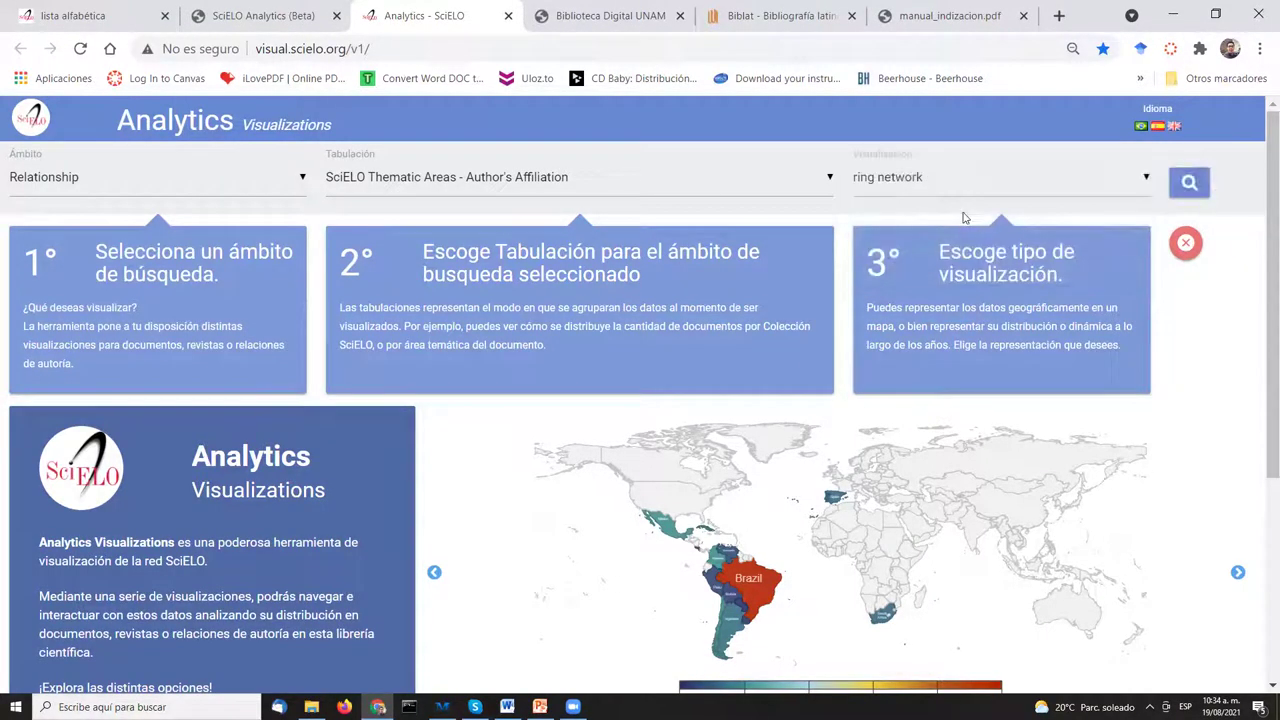
click(1201, 179)
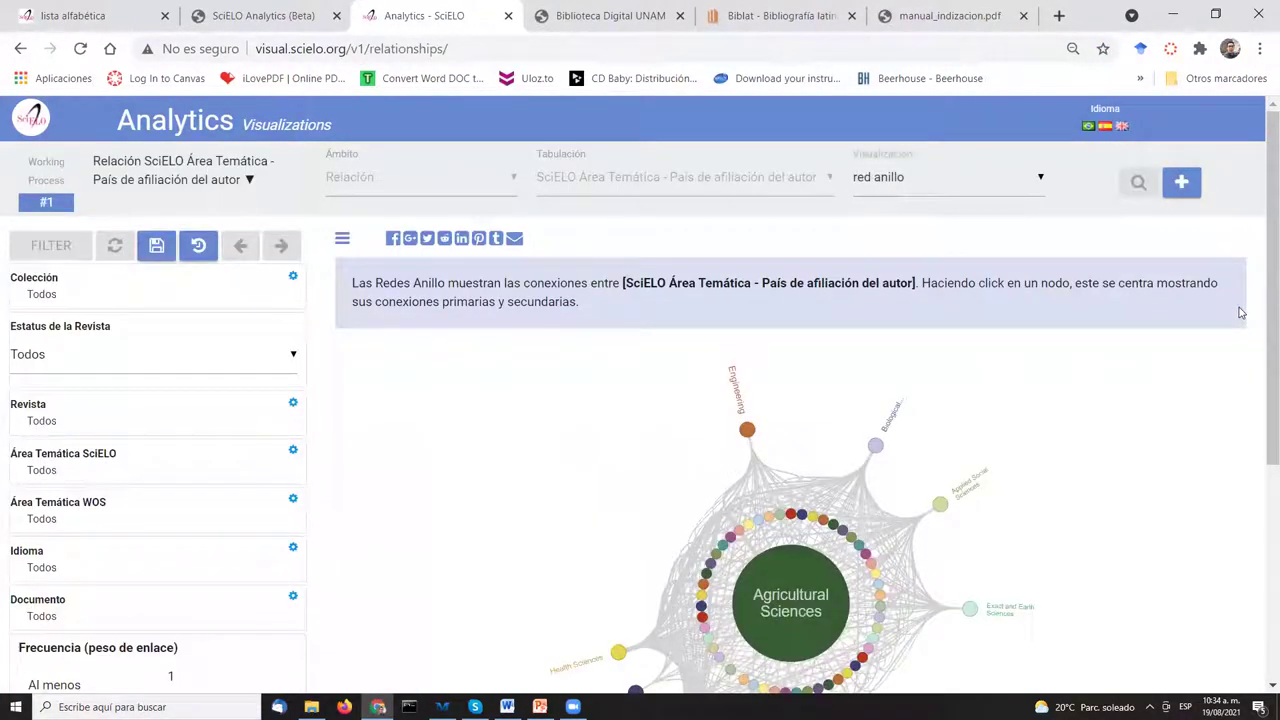
Examine the ring network of thematic areas and author affiliation countries at an enlarged view, along with its collection and journal filters
scroll(1245, 299, down, 2)
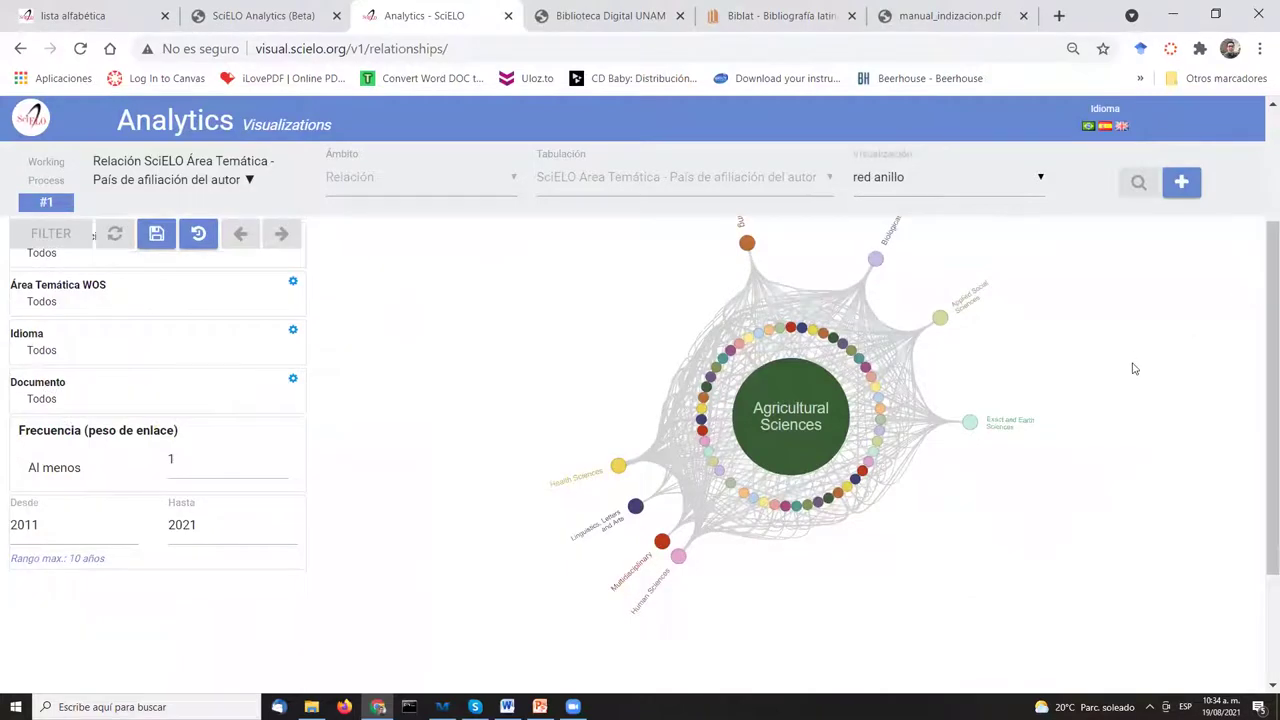
scroll(1143, 384, up, 2)
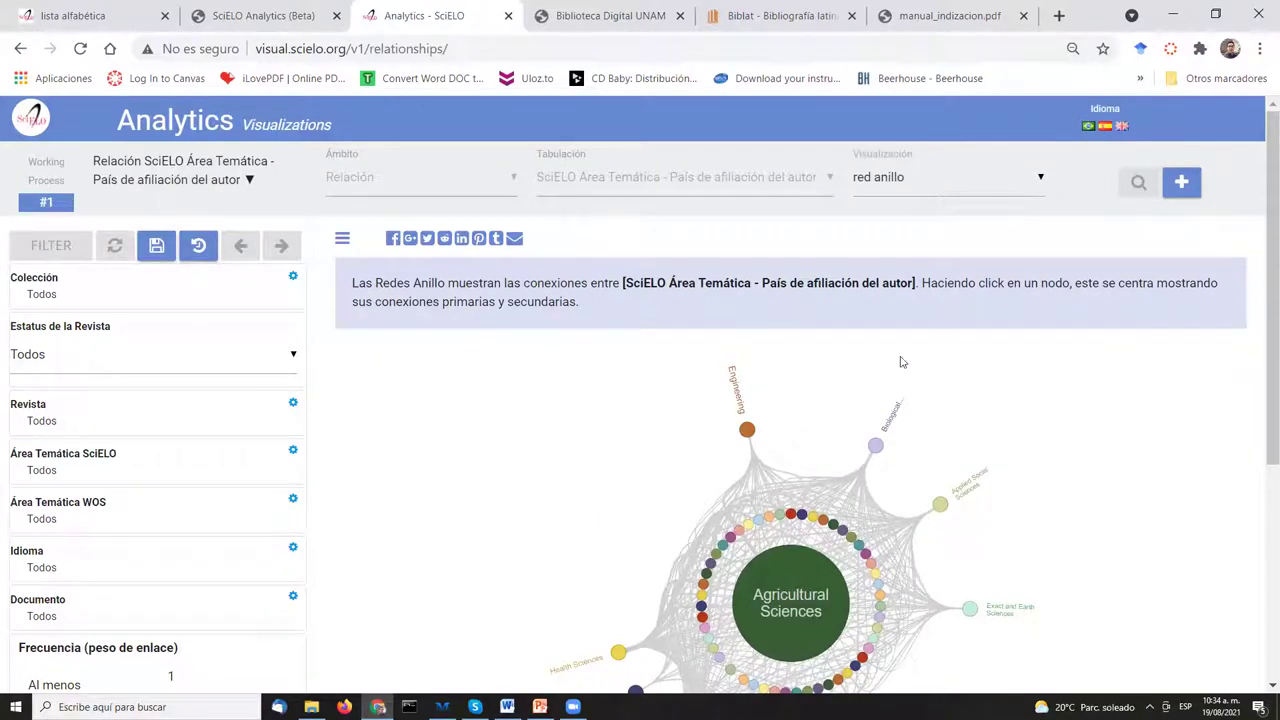
scroll(1029, 473, down, 3)
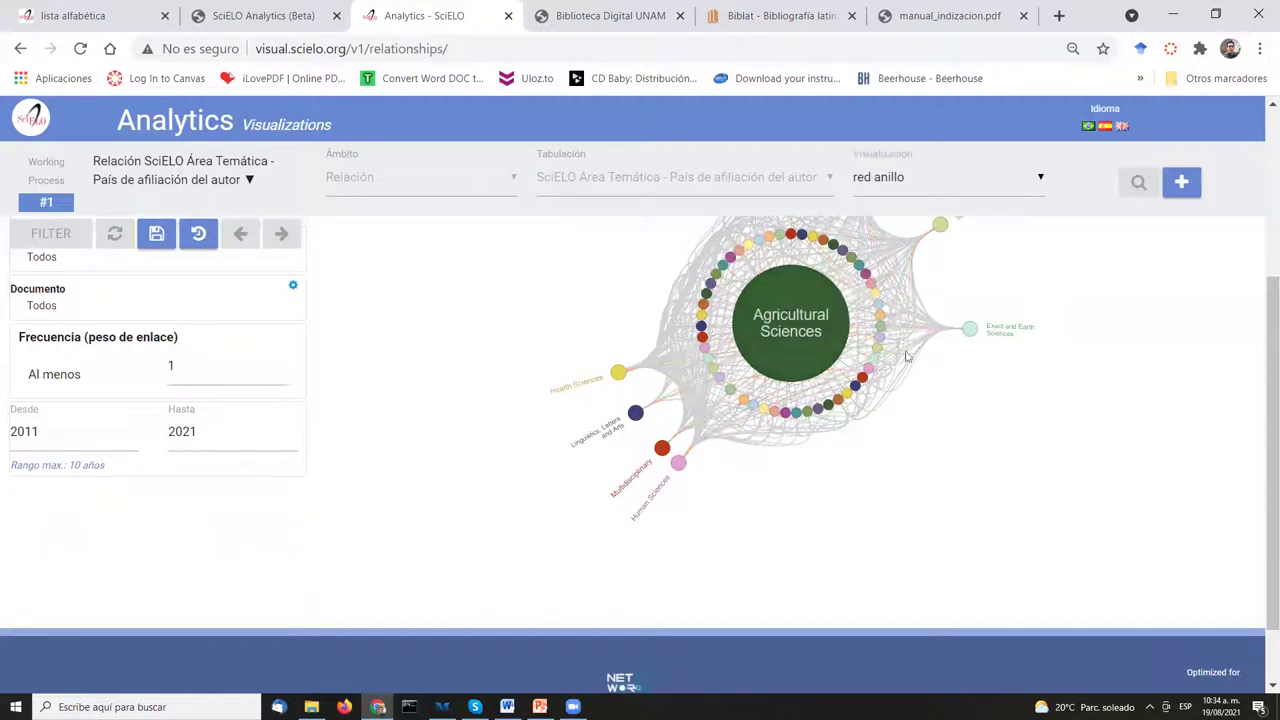
scroll(1000, 390, up, 2)
scroll(960, 410, up, 2)
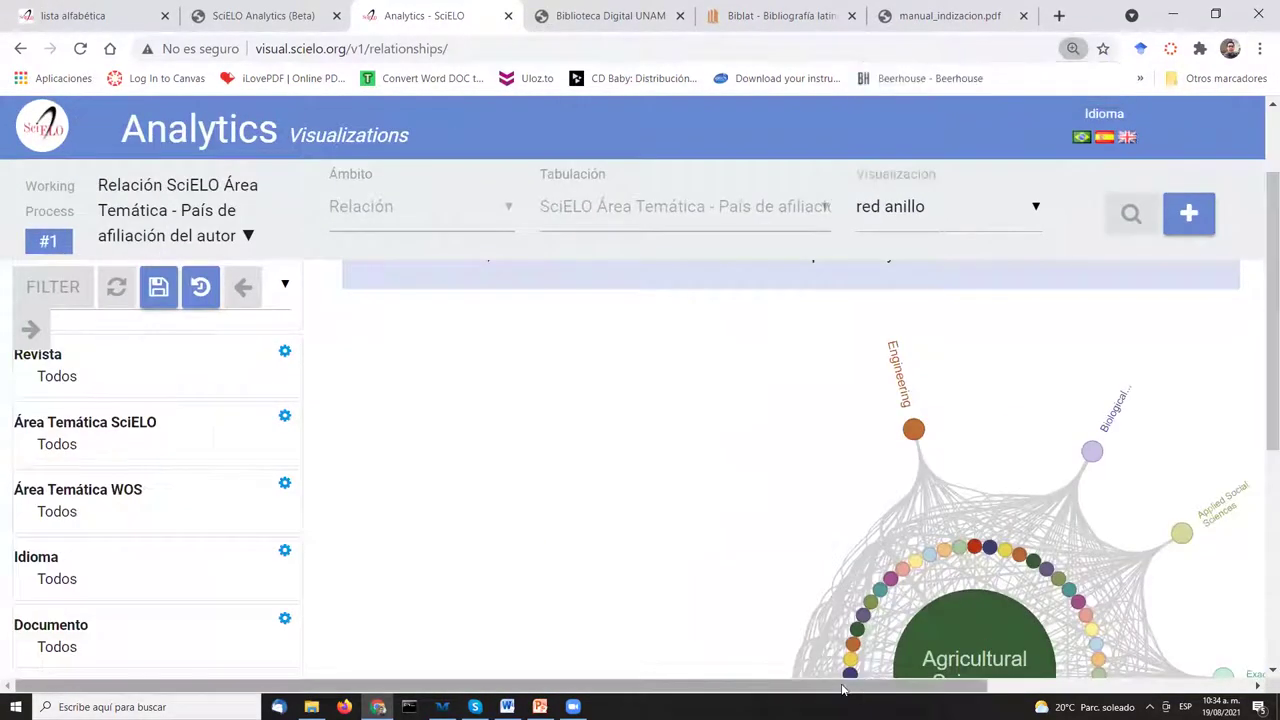
drag(853, 687, 1053, 687)
scroll(1091, 410, down, 2)
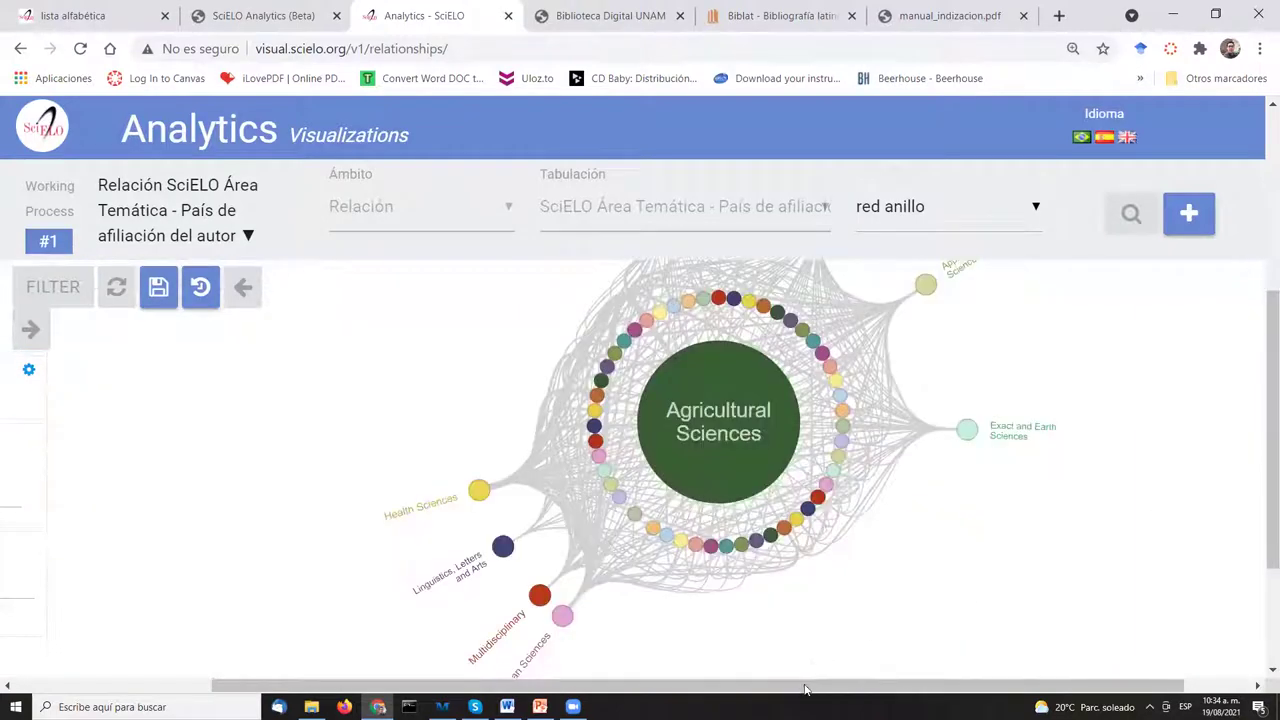
drag(806, 688, 609, 688)
scroll(368, 438, up, 3)
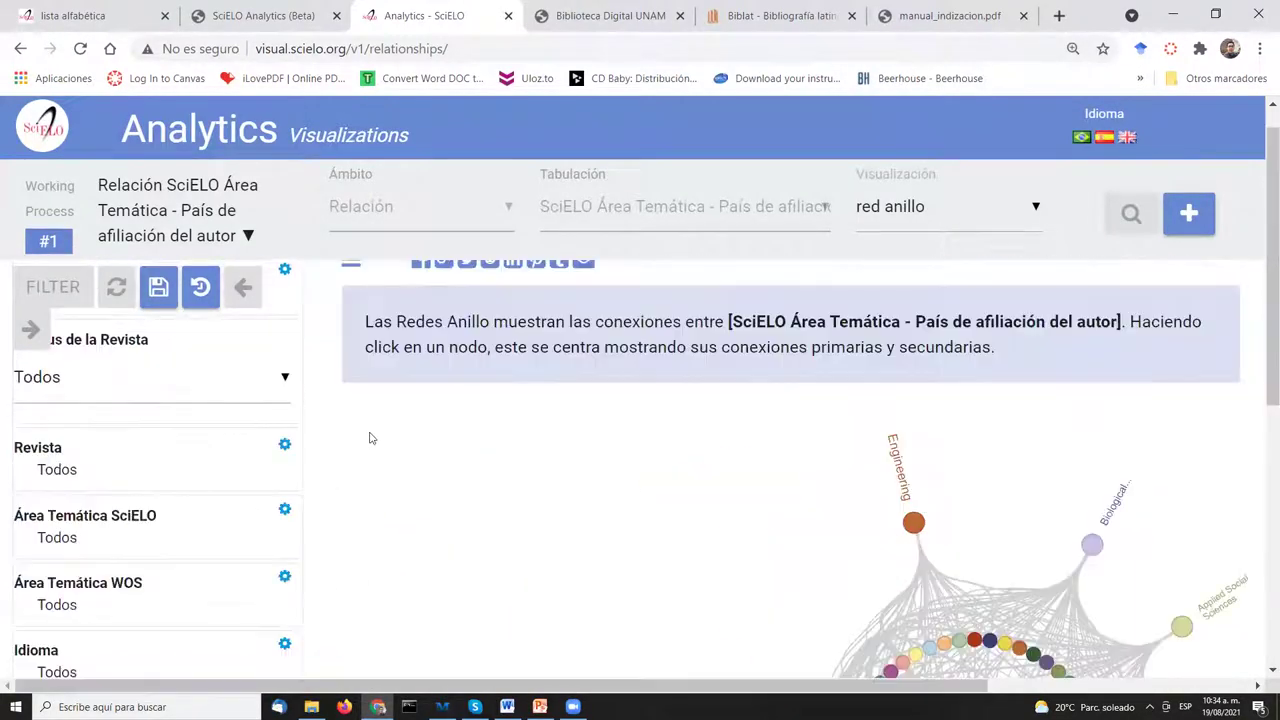
scroll(360, 447, up, 1)
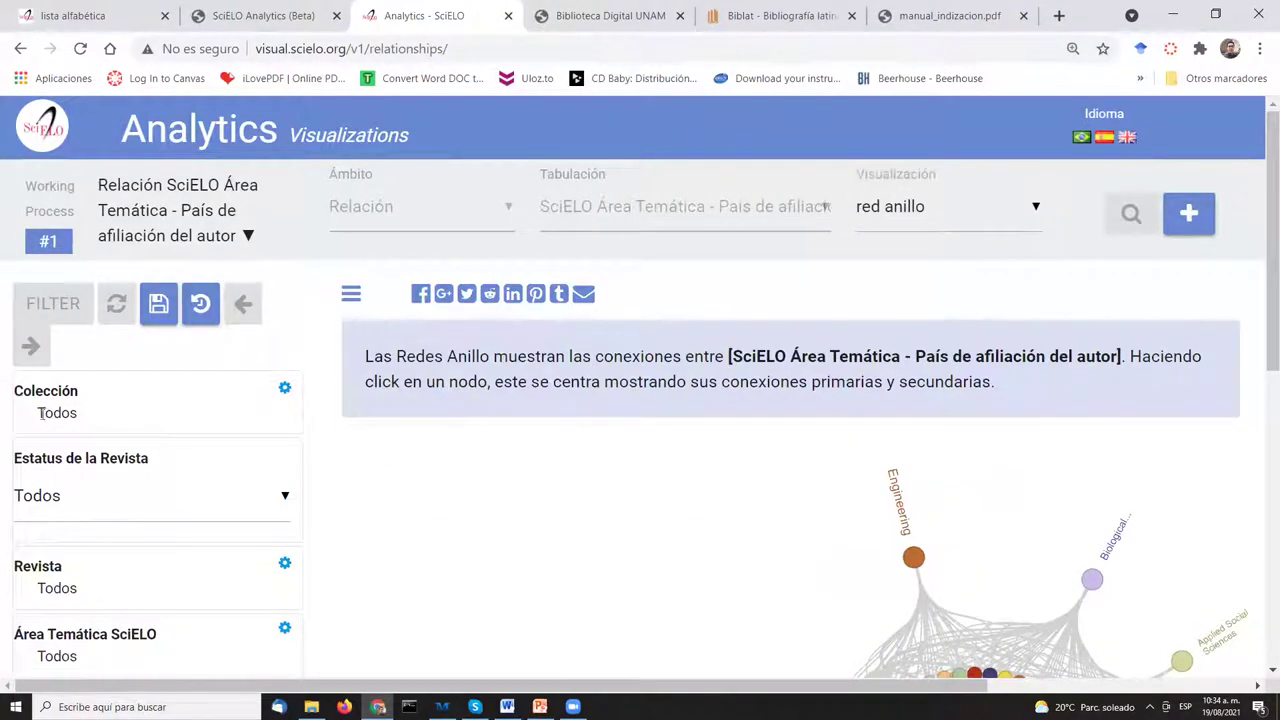
Review the ring network's filters, including the journal status options, thematic areas, language, document, link frequency and year range
scroll(350, 398, down, 3)
scroll(351, 405, up, 3)
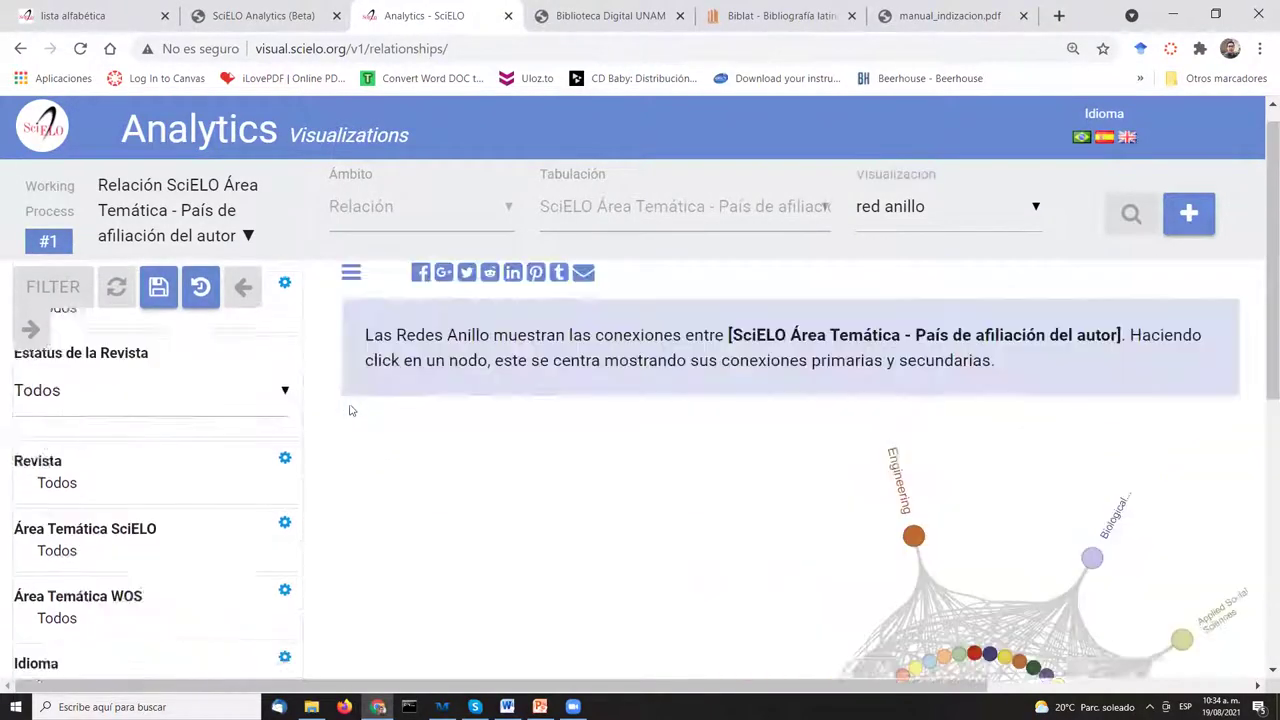
click(285, 498)
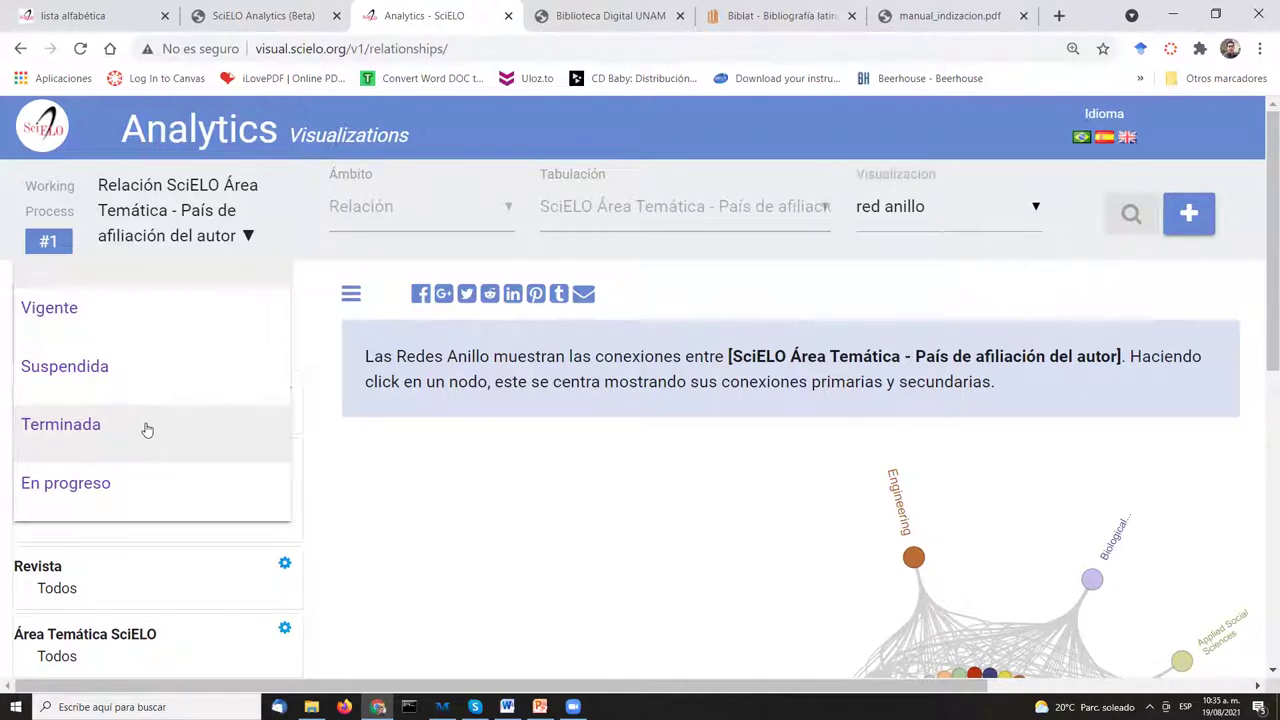
click(336, 430)
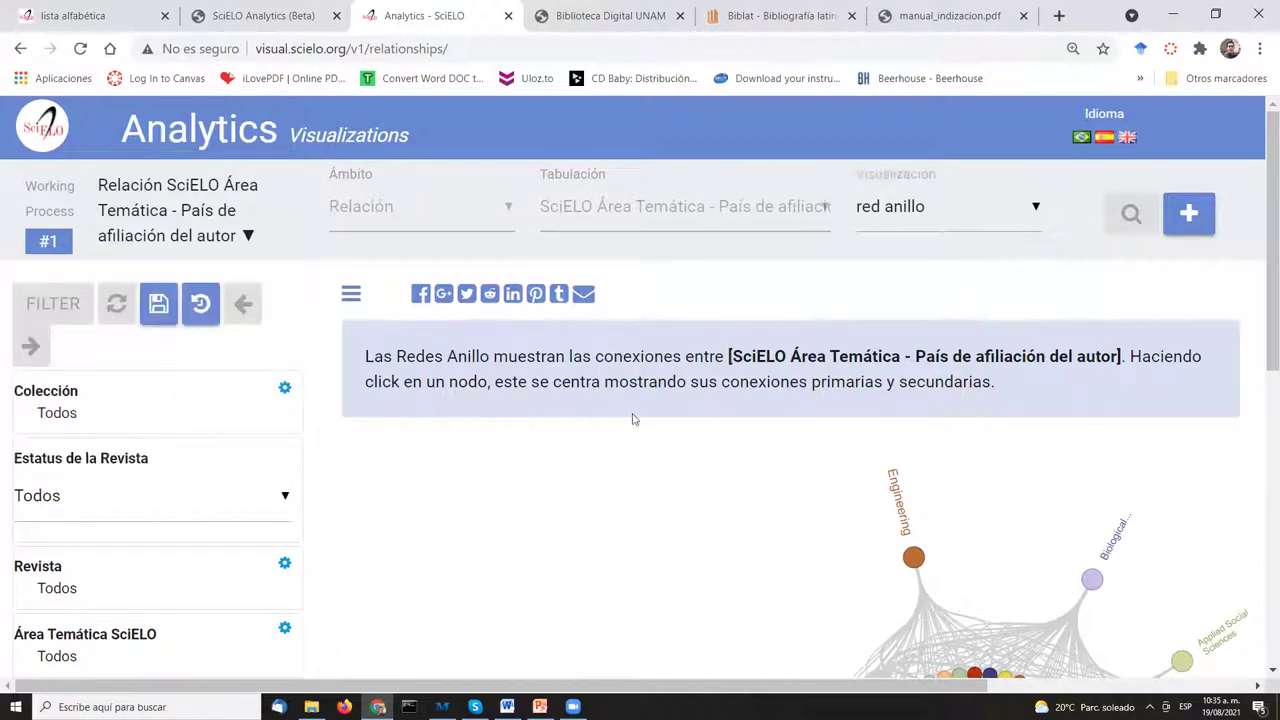
scroll(426, 323, down, 3)
scroll(597, 383, down, 2)
scroll(535, 388, up, 1)
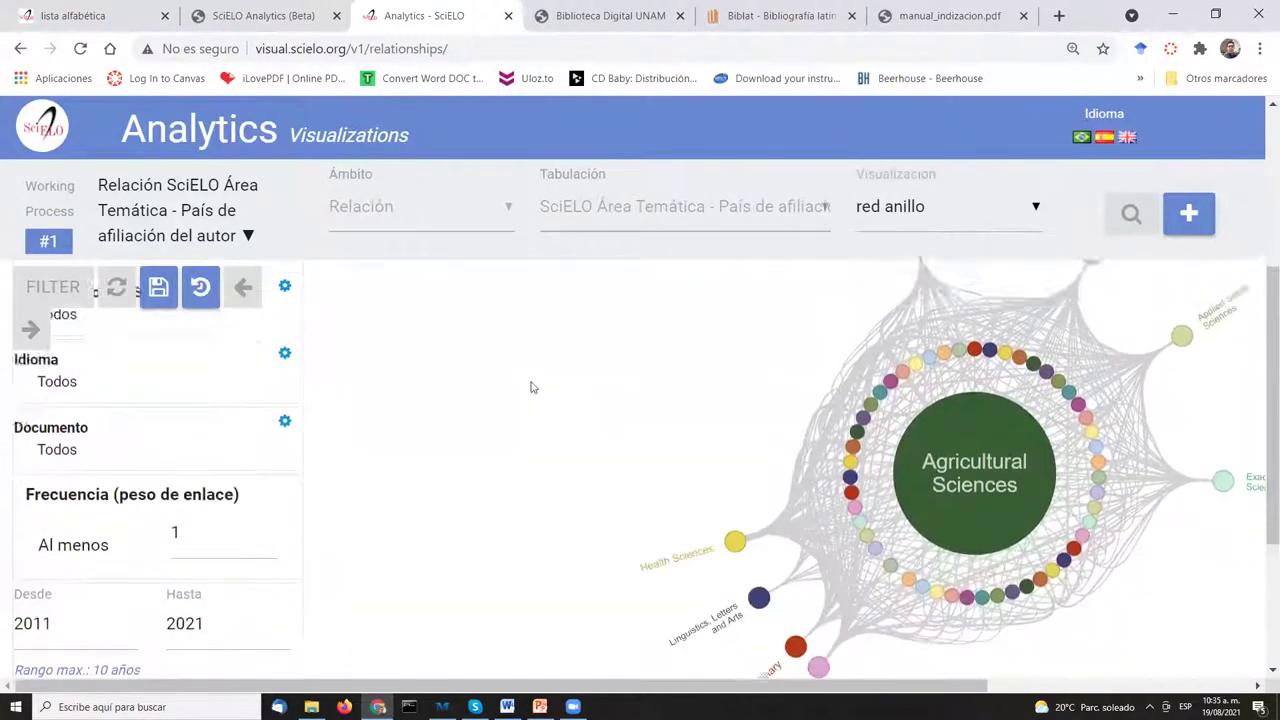
scroll(530, 386, up, 1)
scroll(530, 386, down, 2)
scroll(529, 382, up, 2)
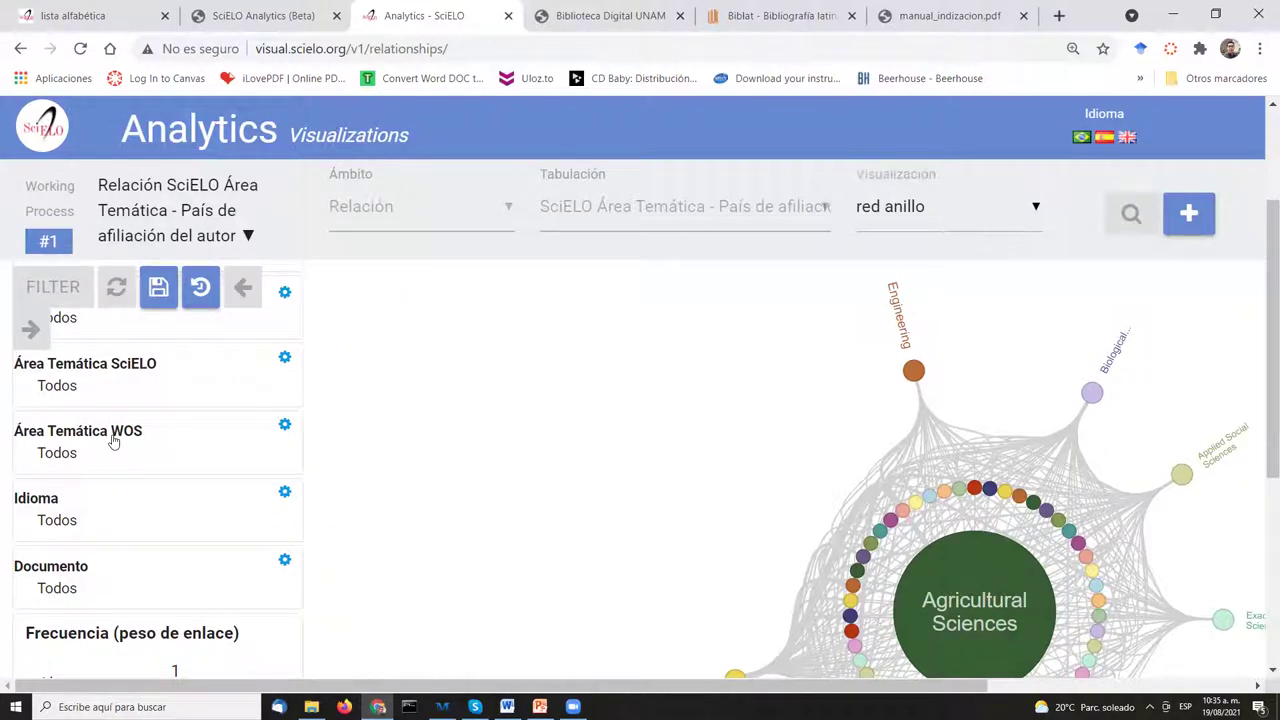
Inspect the ring network's connections at an enlarged view around Agricultural Sciences, the country nodes and the Health Sciences node
mouse_move(479, 683)
mouse_down()
mouse_move(533, 683)
mouse_move(472, 683)
mouse_up()
drag(551, 686, 762, 692)
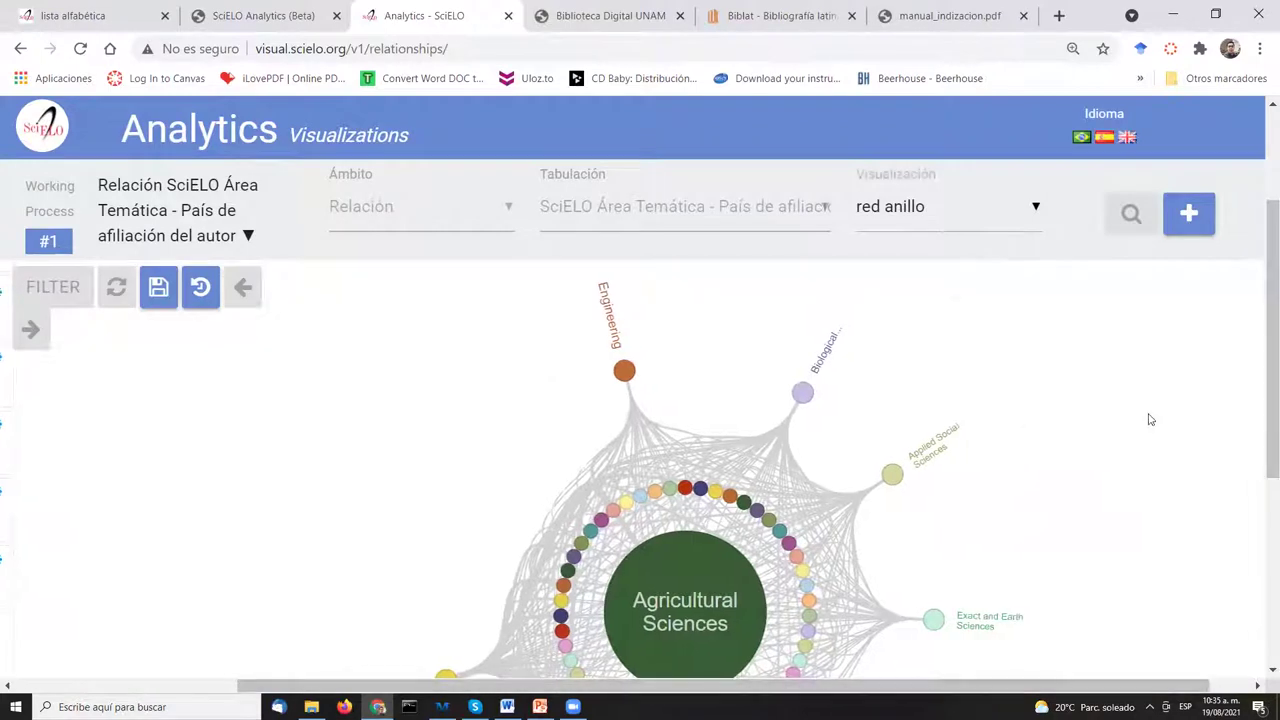
scroll(1134, 417, down, 2)
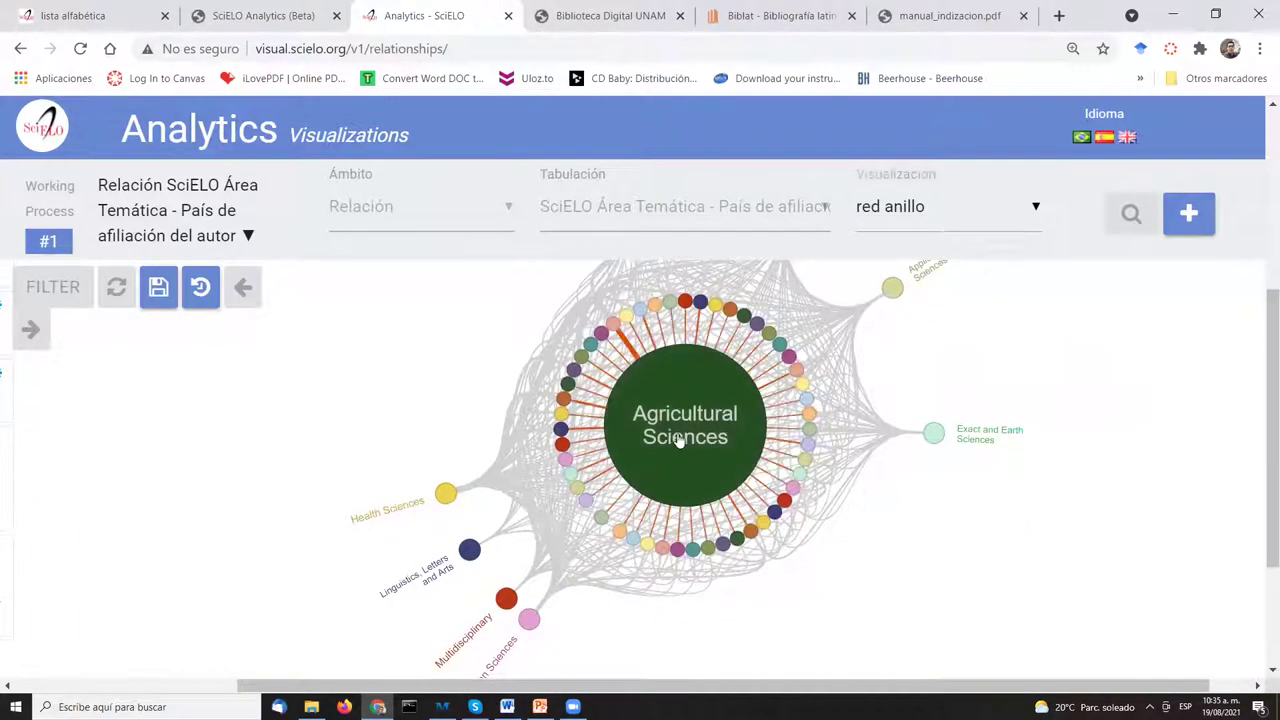
scroll(665, 431, up, 3)
scroll(670, 432, down, 3)
ctrl+scroll(668, 428, up, 3)
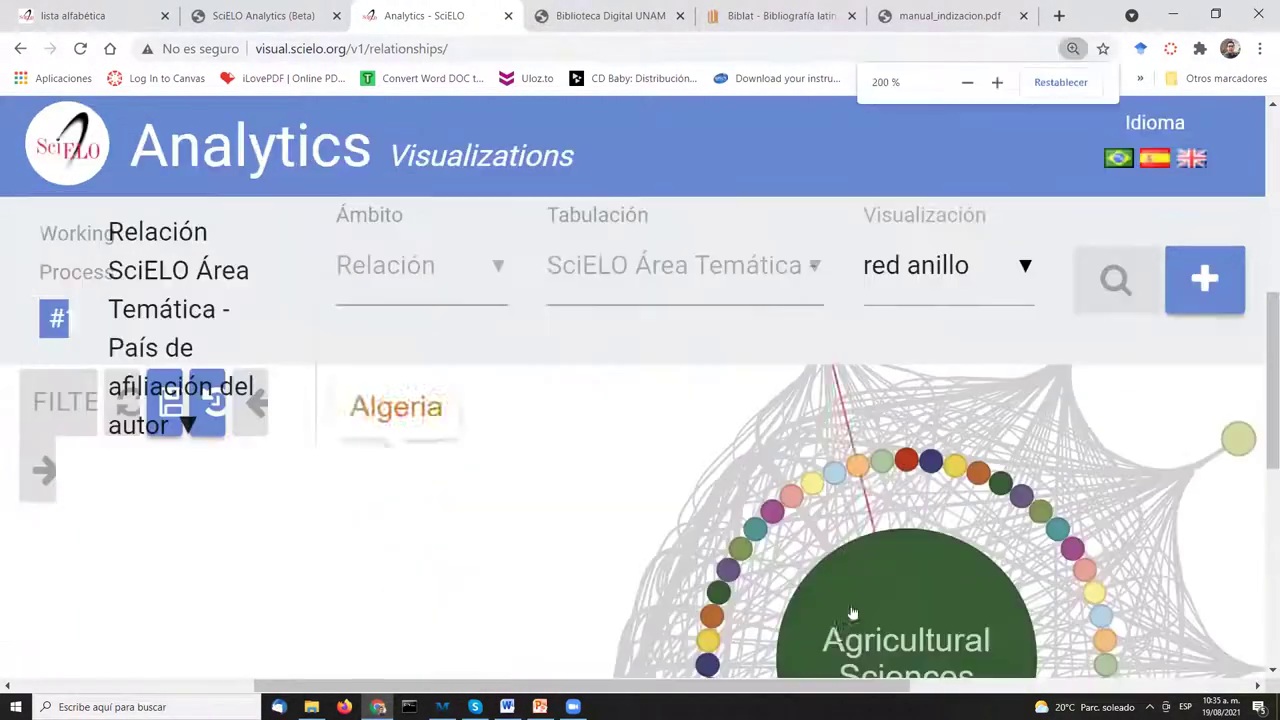
scroll(995, 477, down, 2)
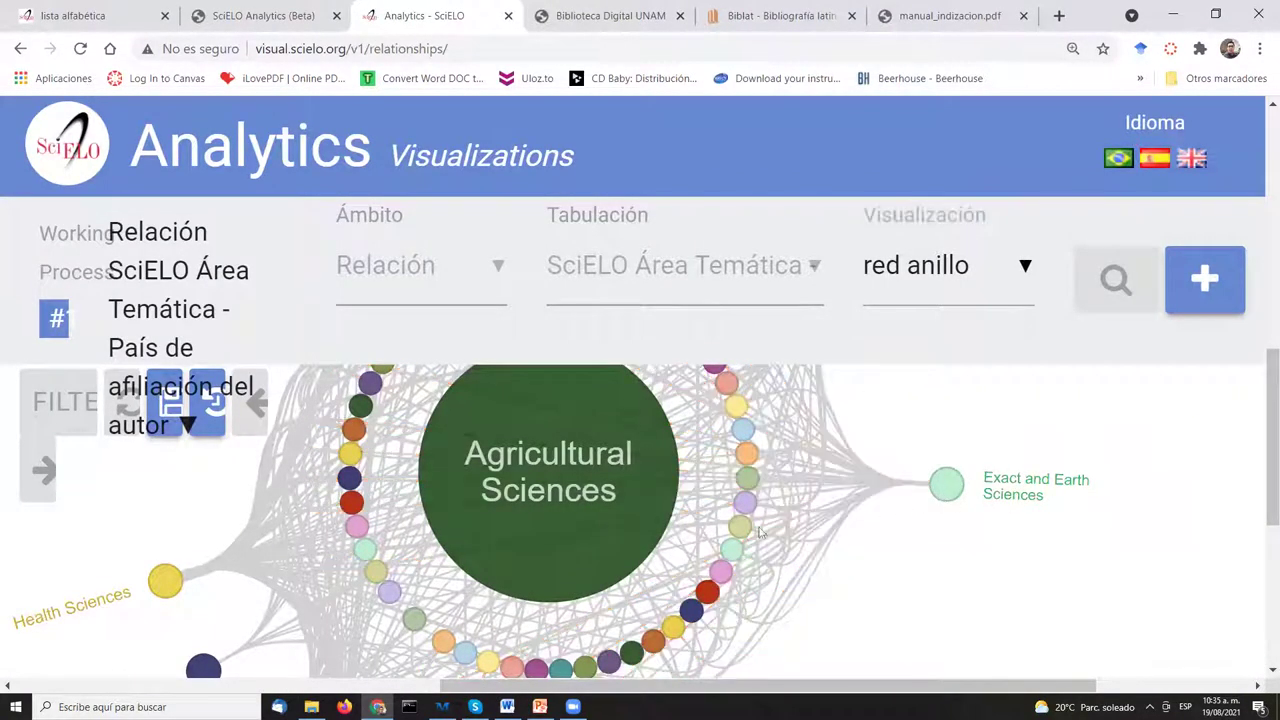
mouse_move(743, 543)
key(ctrl+minus)
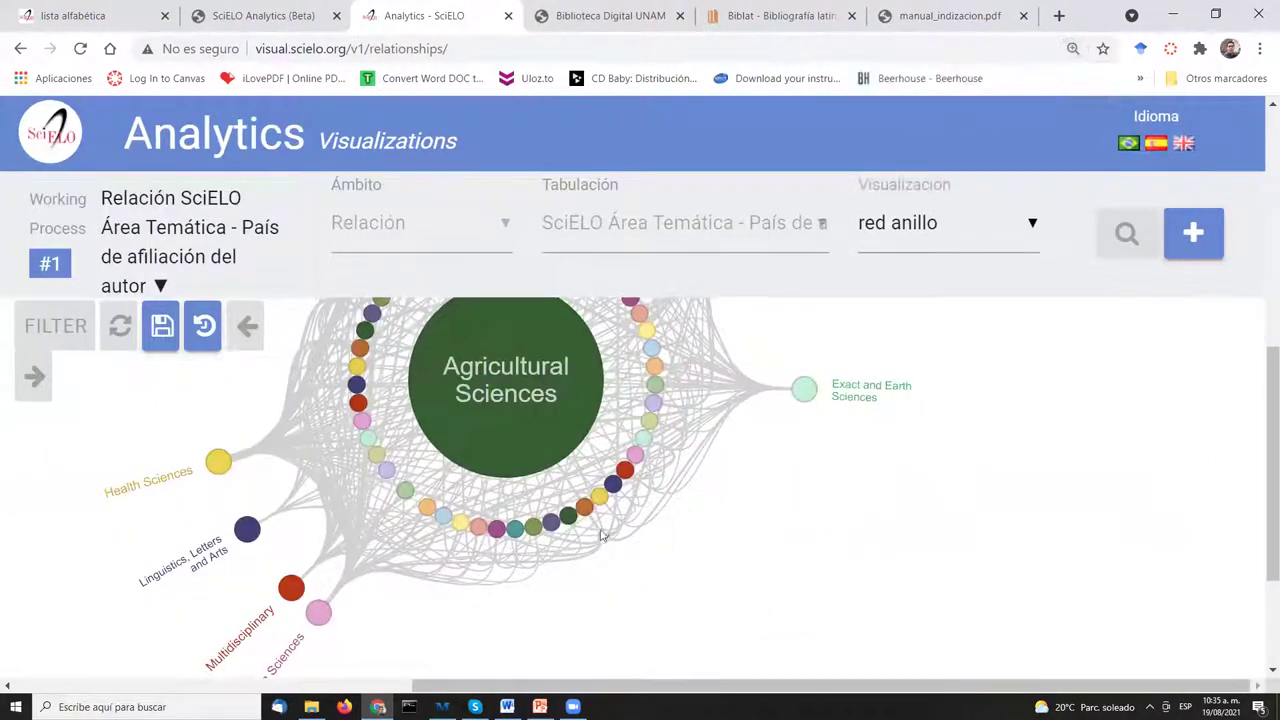
scroll(755, 540, up, 1)
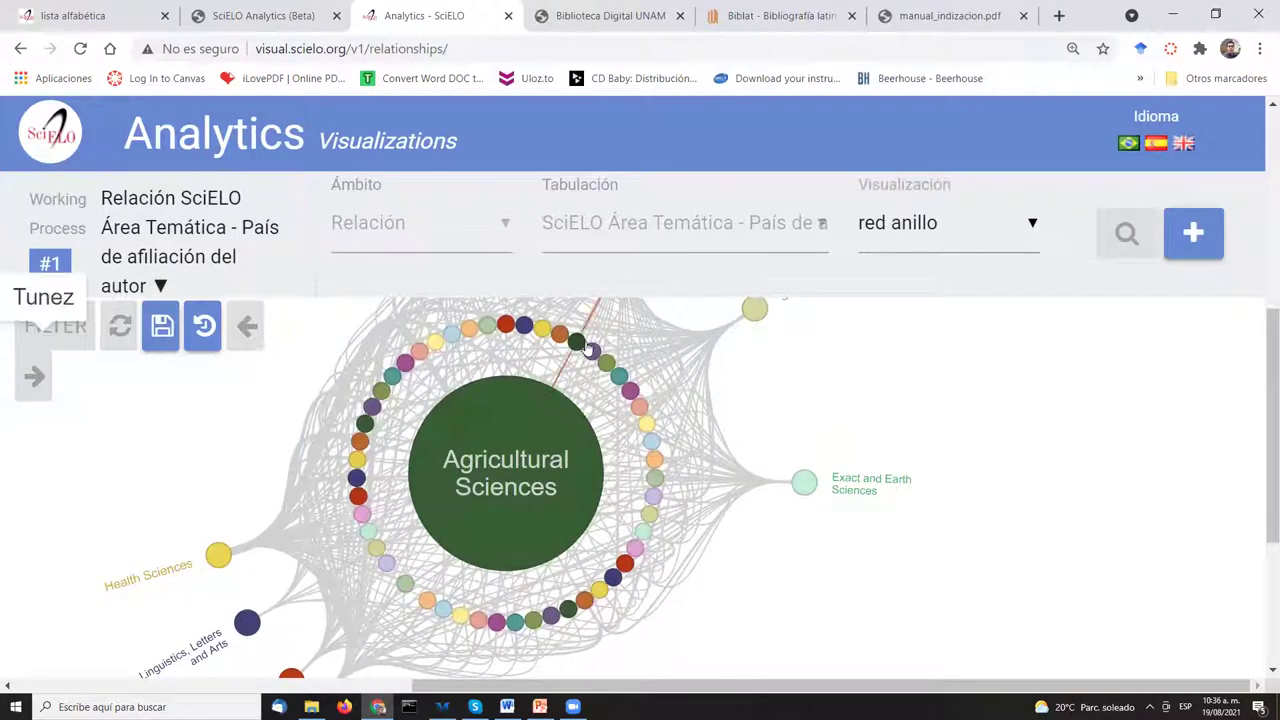
mouse_move(592, 358)
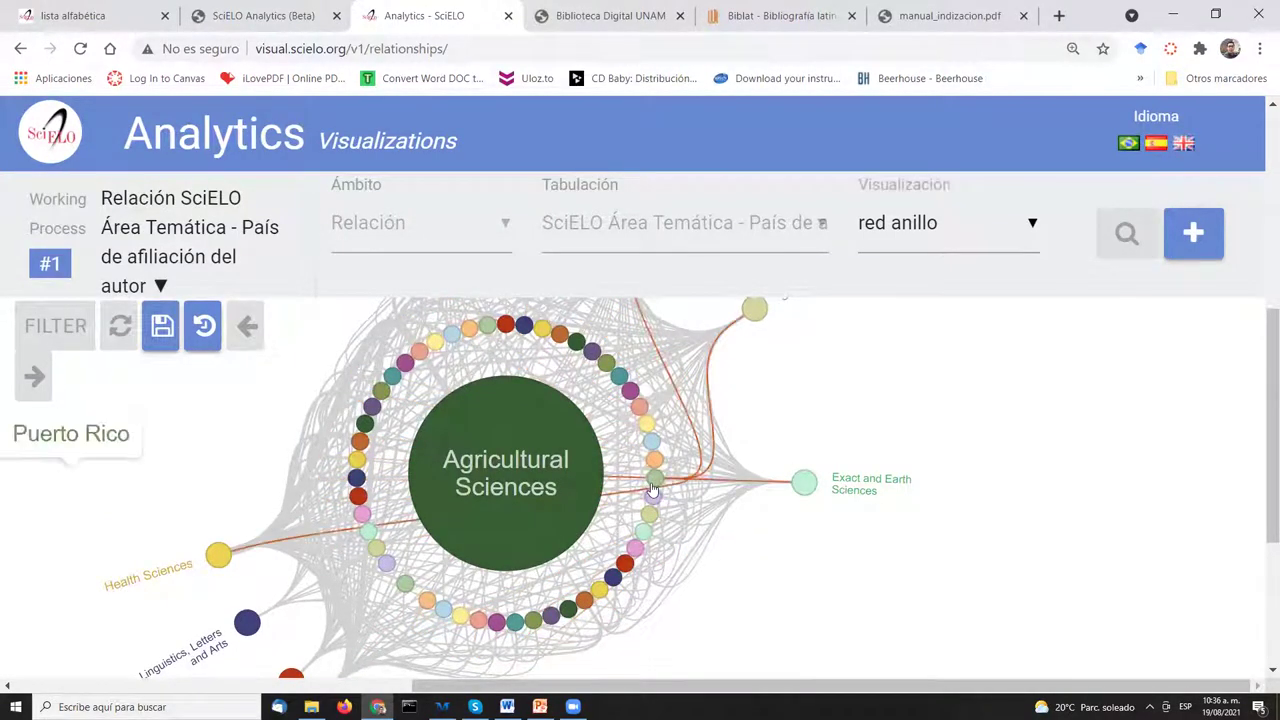
mouse_move(248, 567)
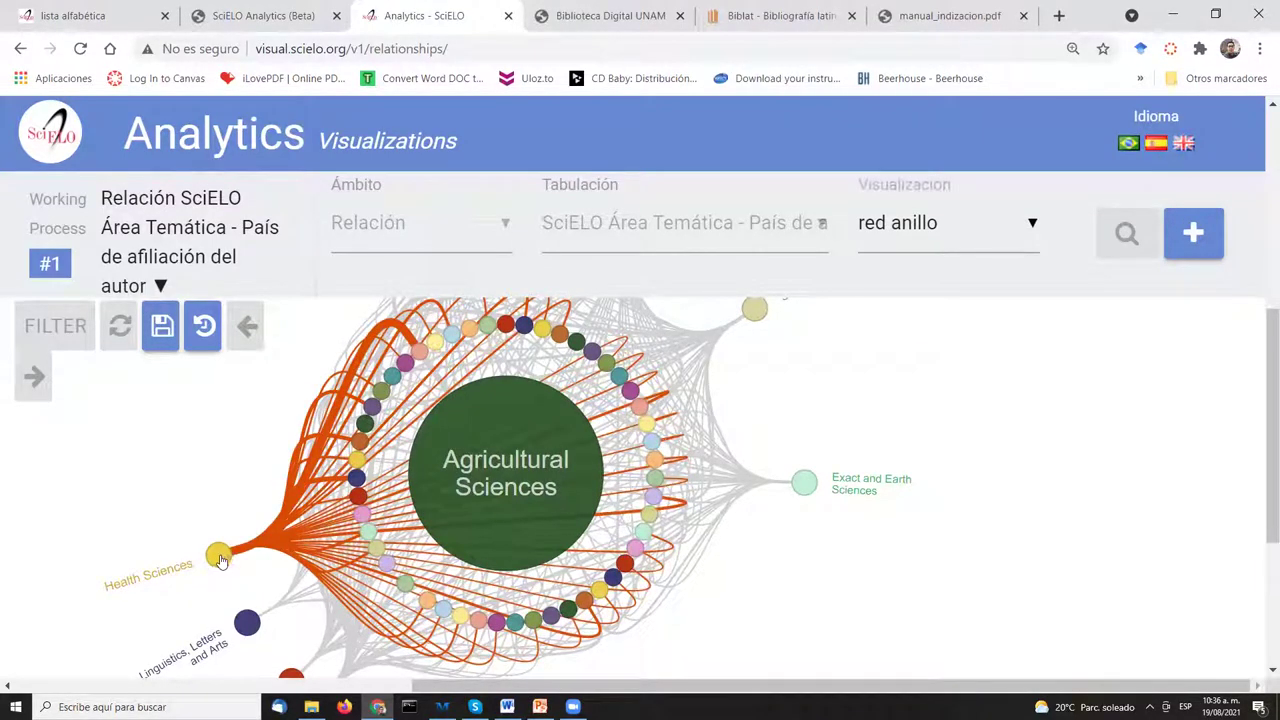
mouse_move(366, 538)
scroll(380, 535, down, 2)
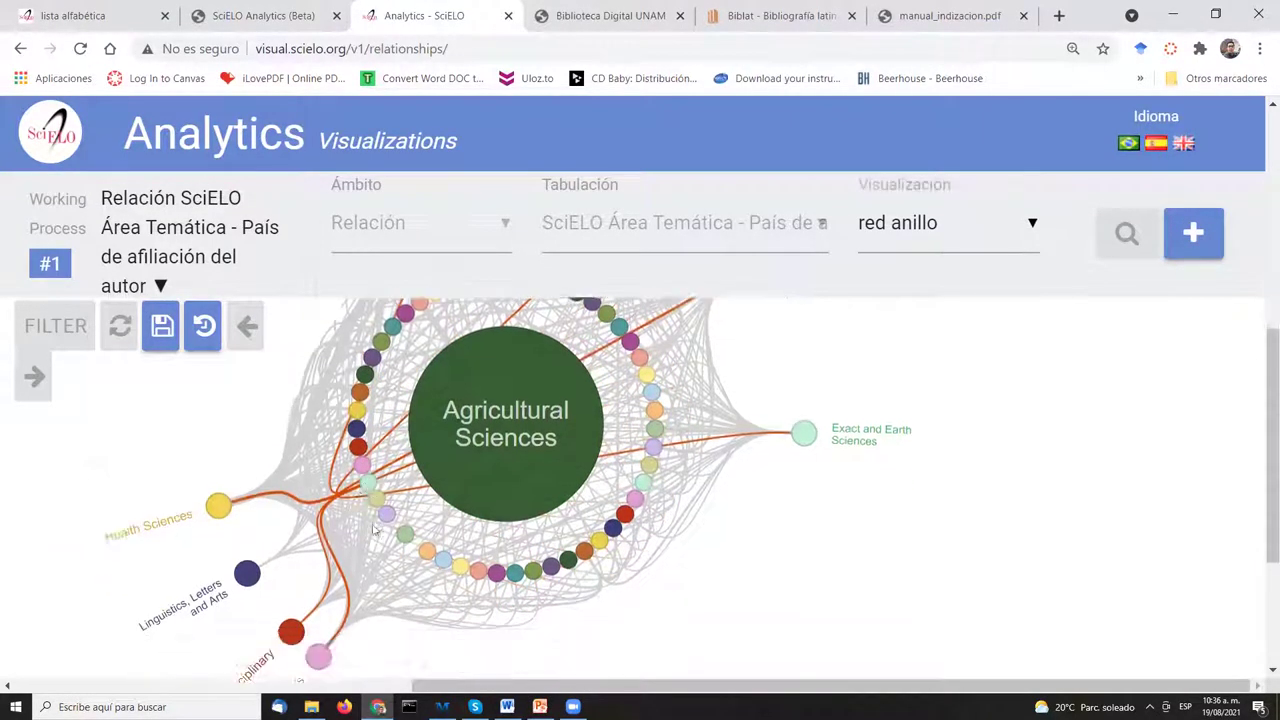
Look over the whole ring network and its filter list at a reduced page zoom, down to 90 %
key(ctrl+minus)
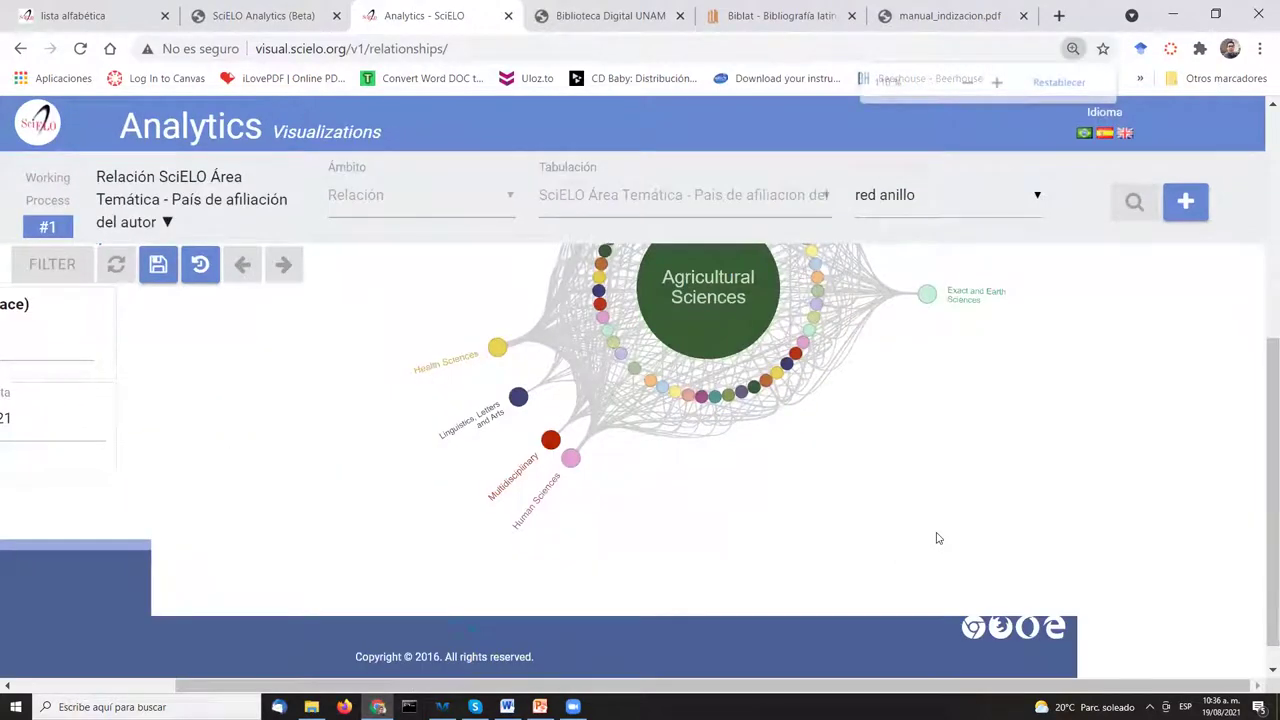
scroll(934, 534, up, 2)
mouse_move(601, 500)
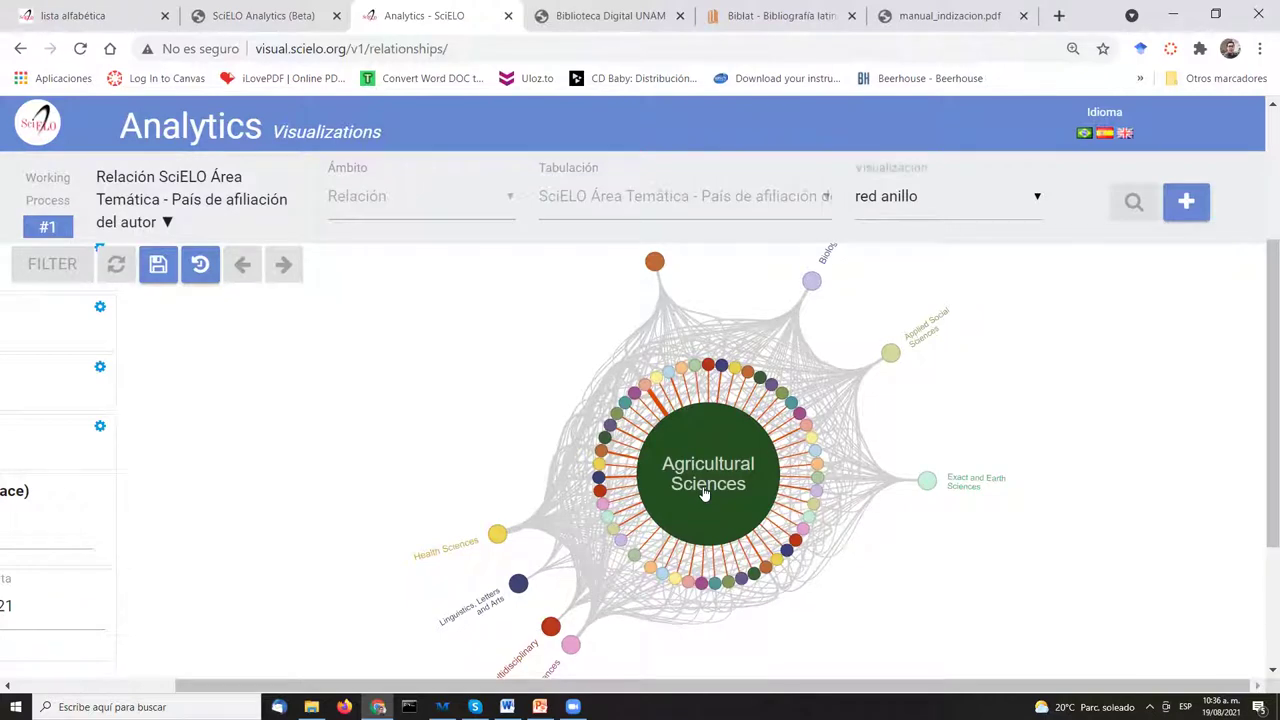
scroll(704, 490, up, 3)
scroll(704, 490, down, 2)
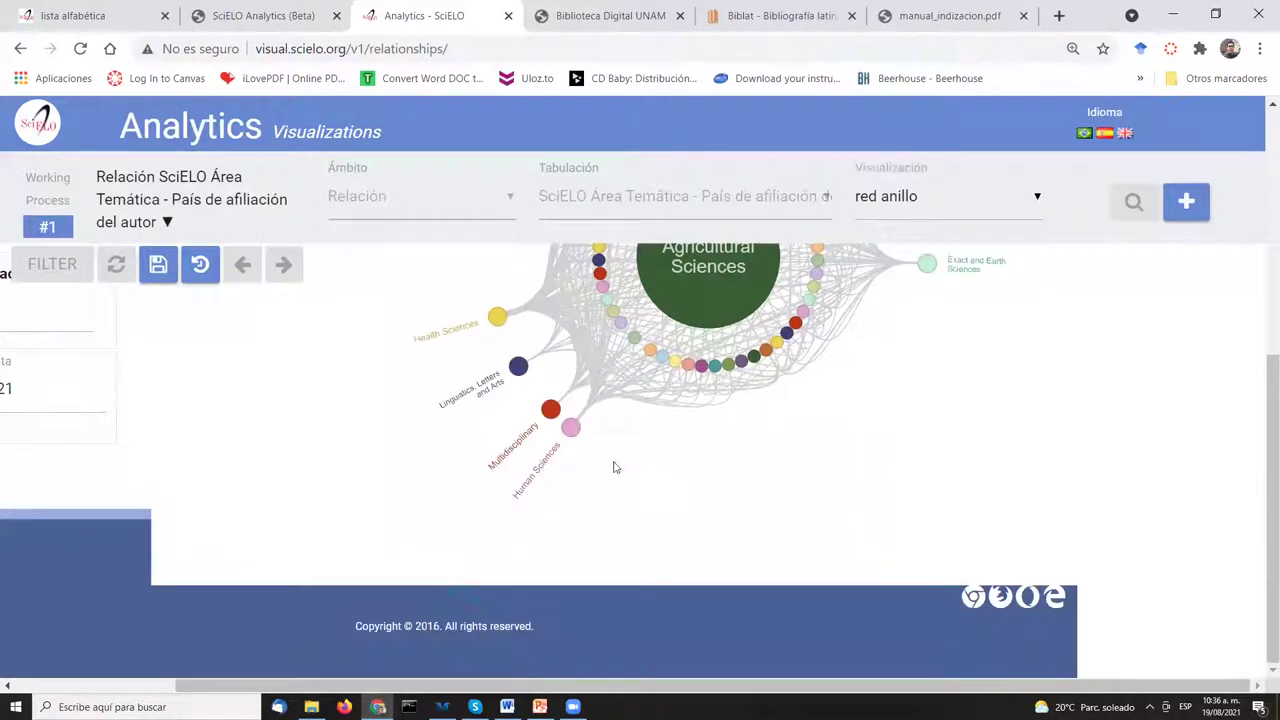
key(ctrl+minus)
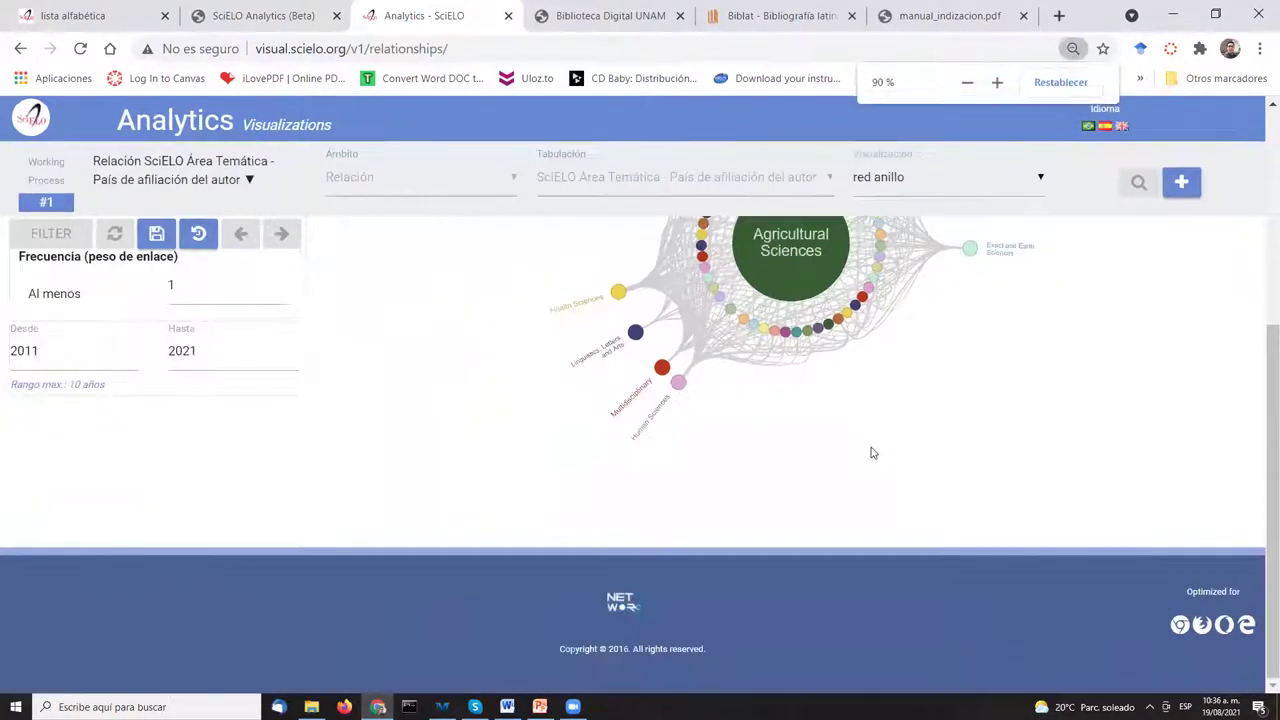
scroll(1039, 507, up, 3)
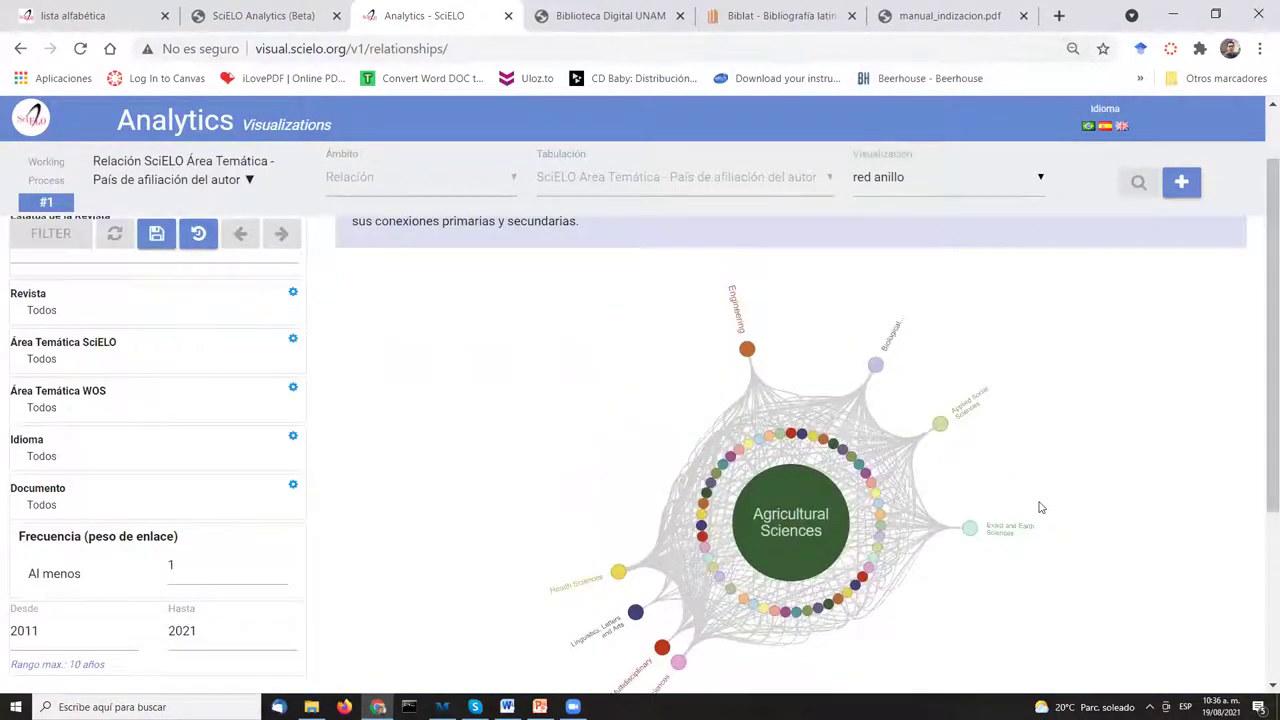
scroll(1043, 506, up, 2)
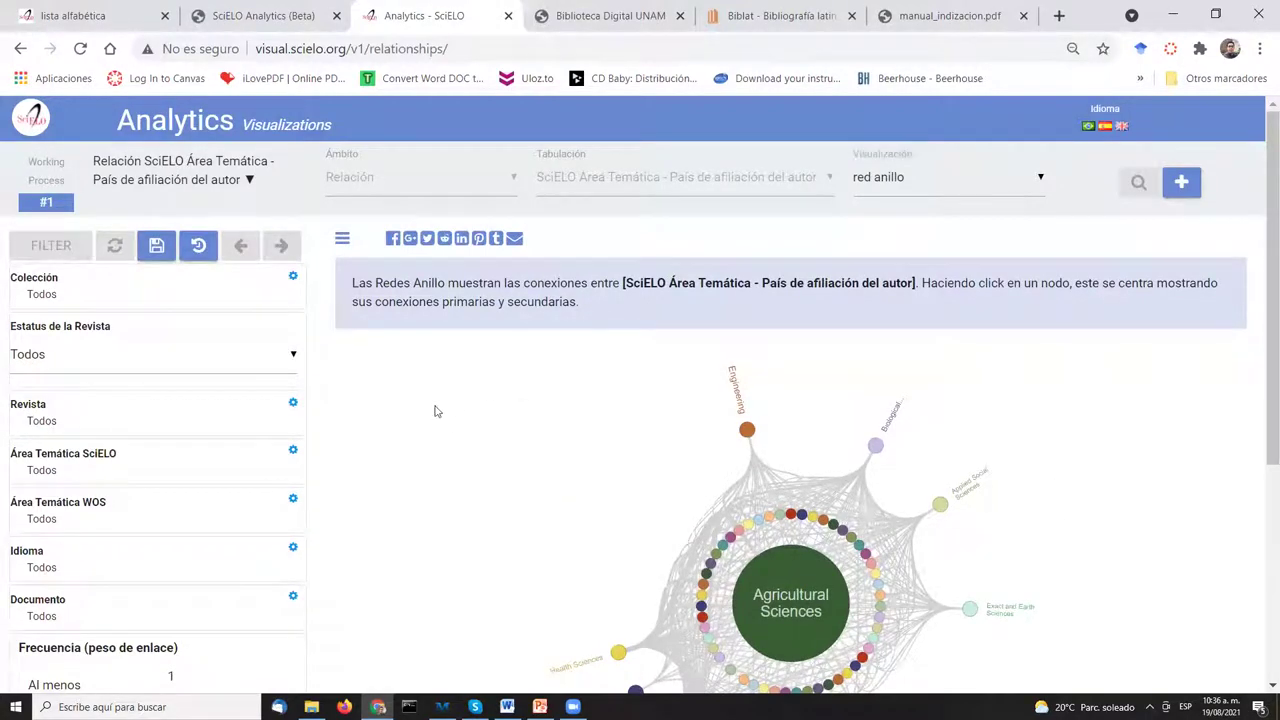
scroll(435, 411, down, 2)
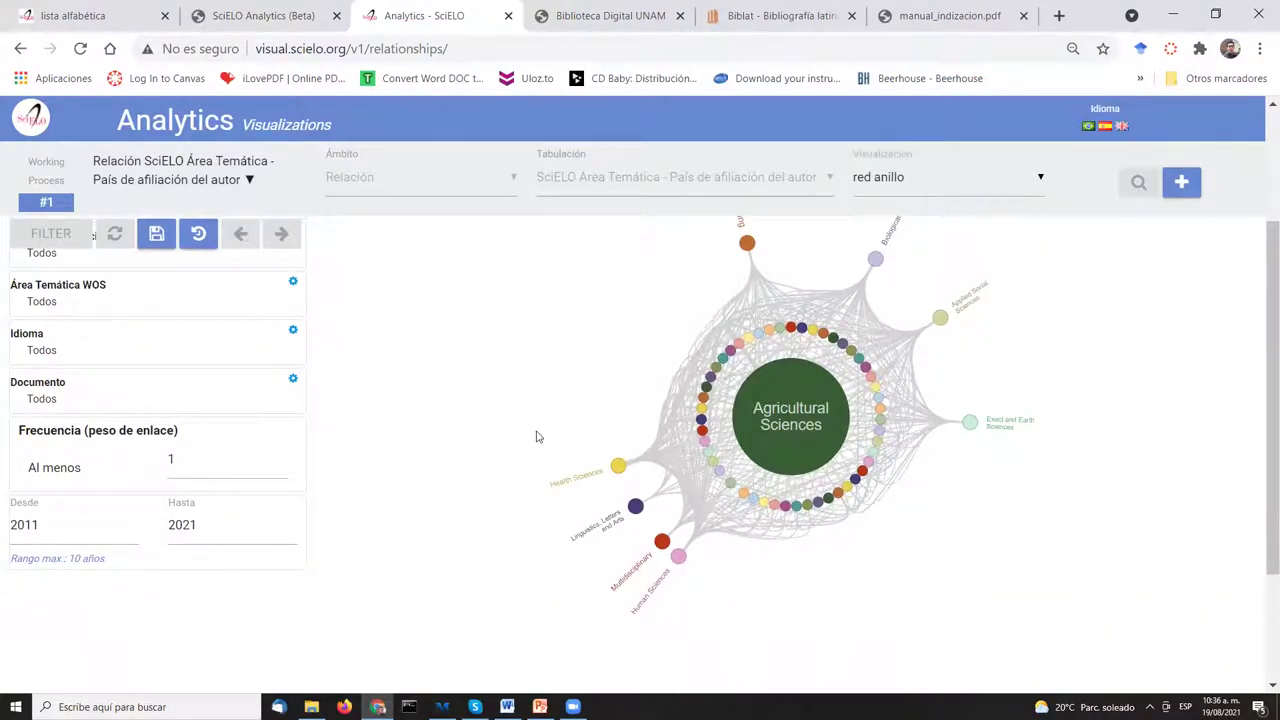
scroll(523, 406, up, 2)
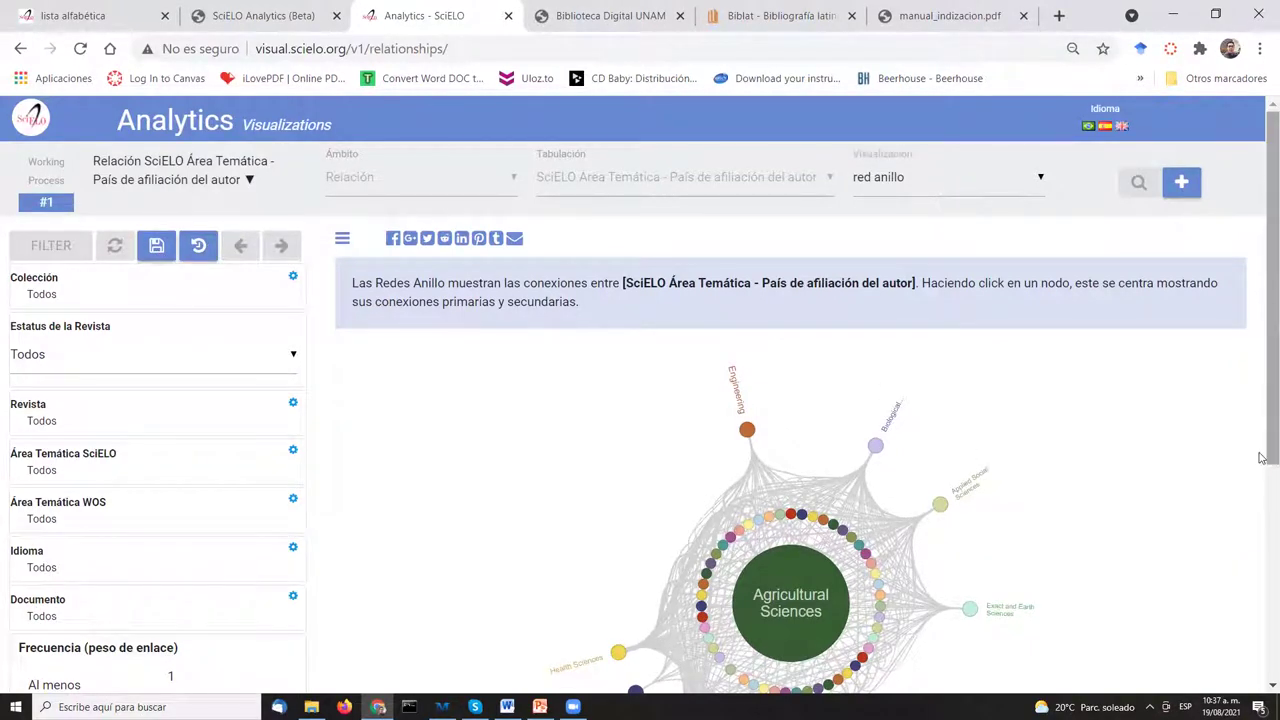
Switch to the Biblioteca Digital UNAM database finder and open the Web of Science entry with coverage from 1900
click(203, 8)
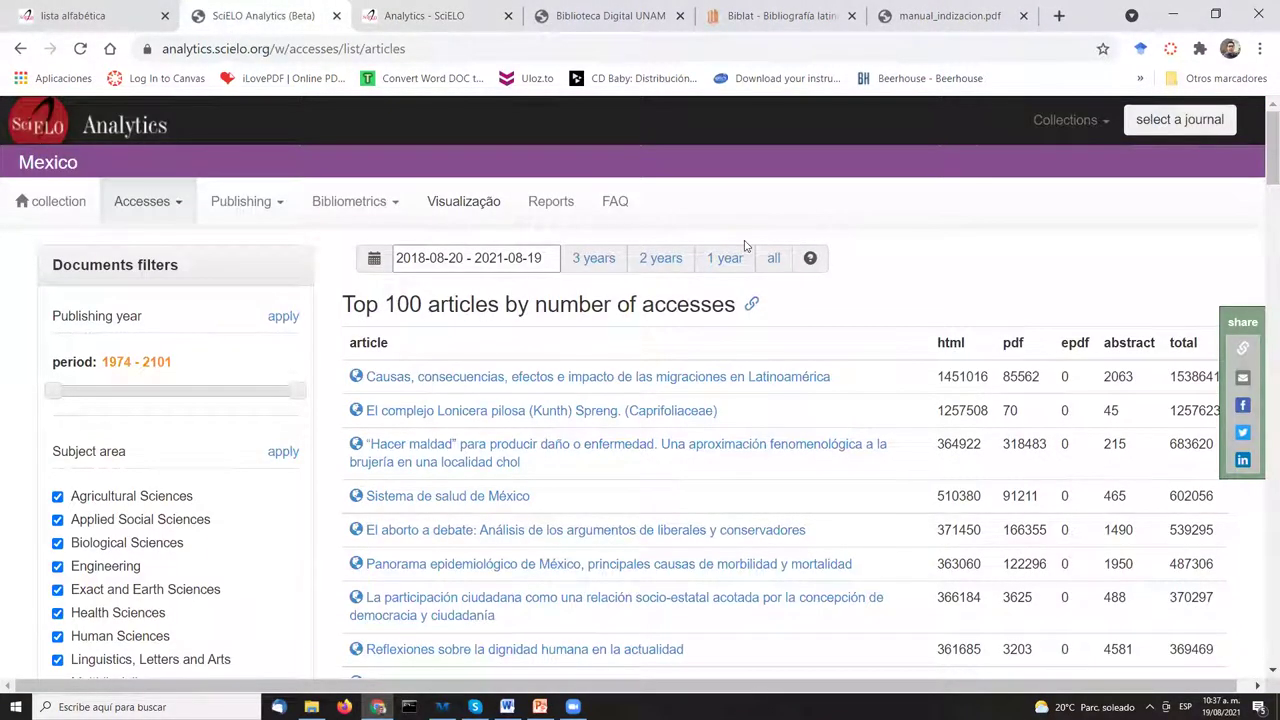
click(623, 34)
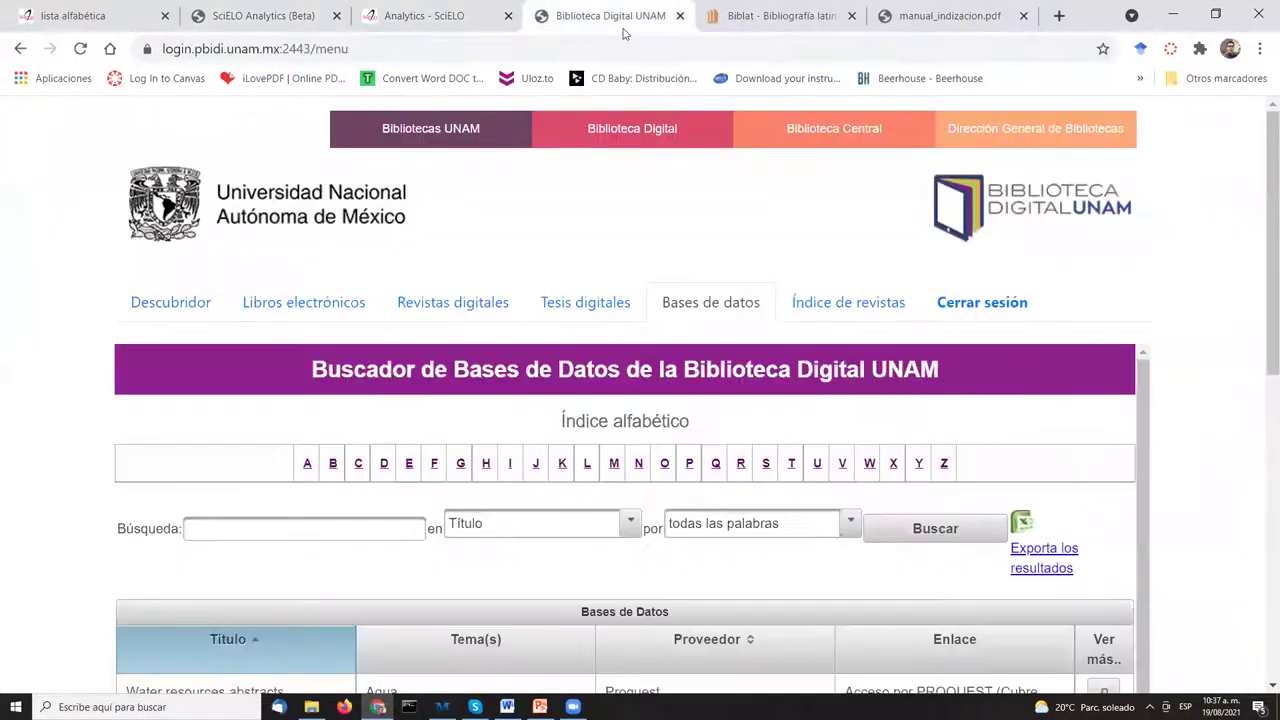
scroll(1237, 300, down, 2)
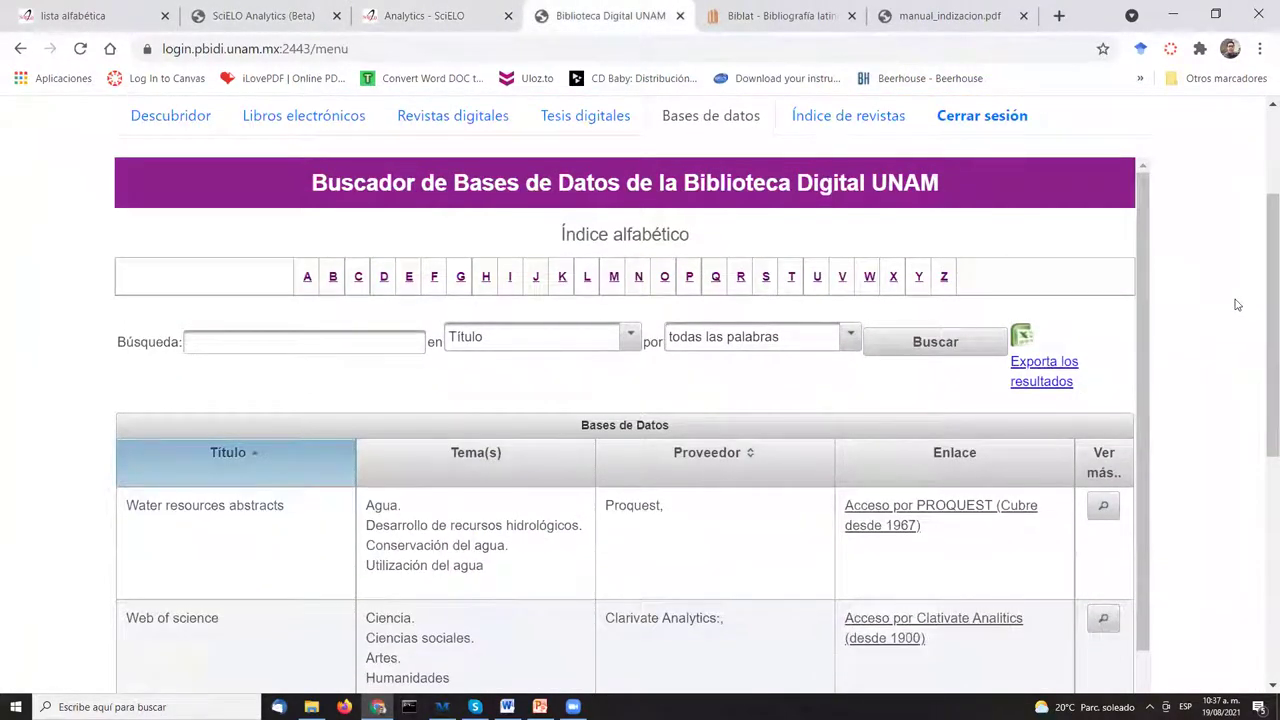
scroll(1235, 304, down, 2)
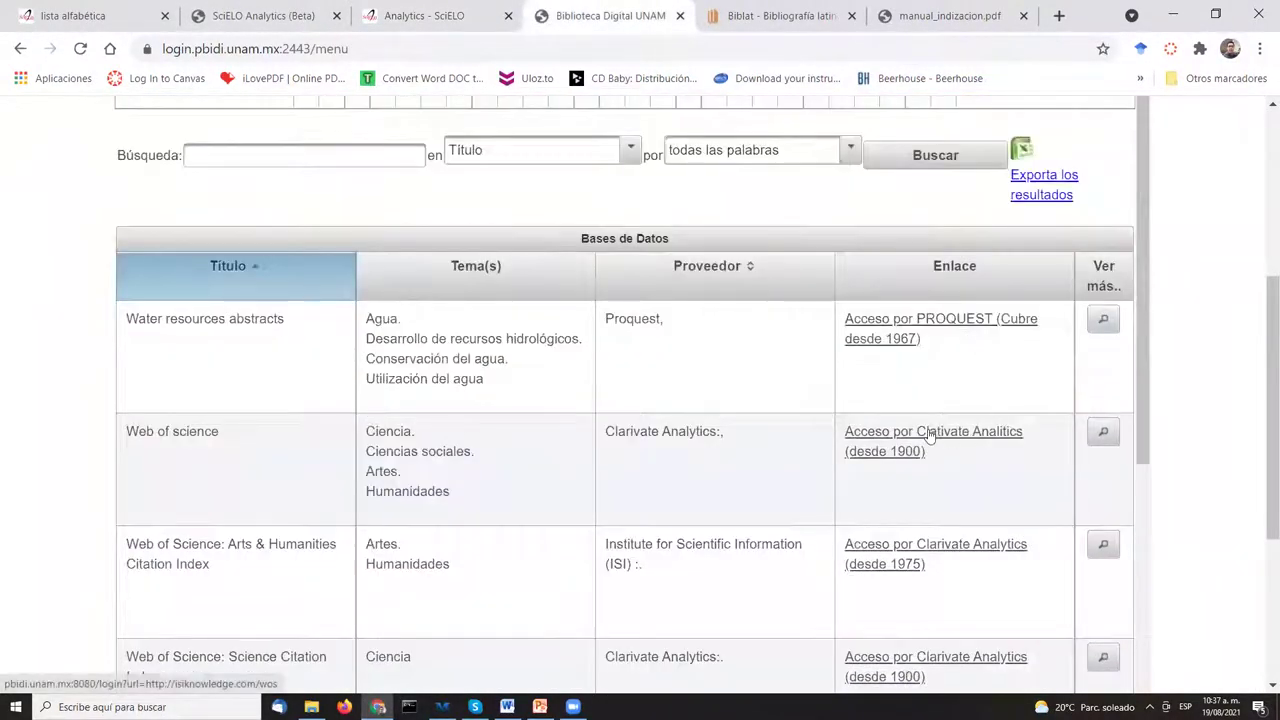
click(930, 436)
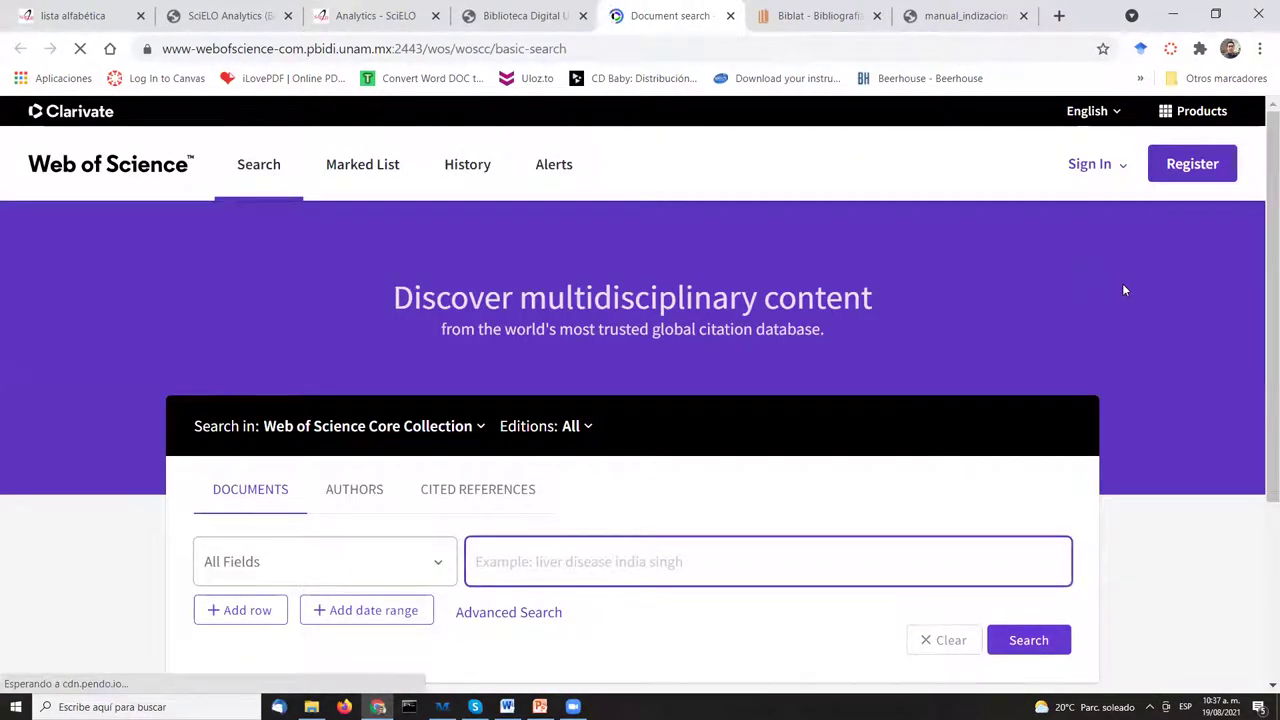
Dismiss the Web of Science welcome message and look over the document search form and its list of searchable fields
scroll(1122, 283, down, 2)
scroll(1192, 283, down, 1)
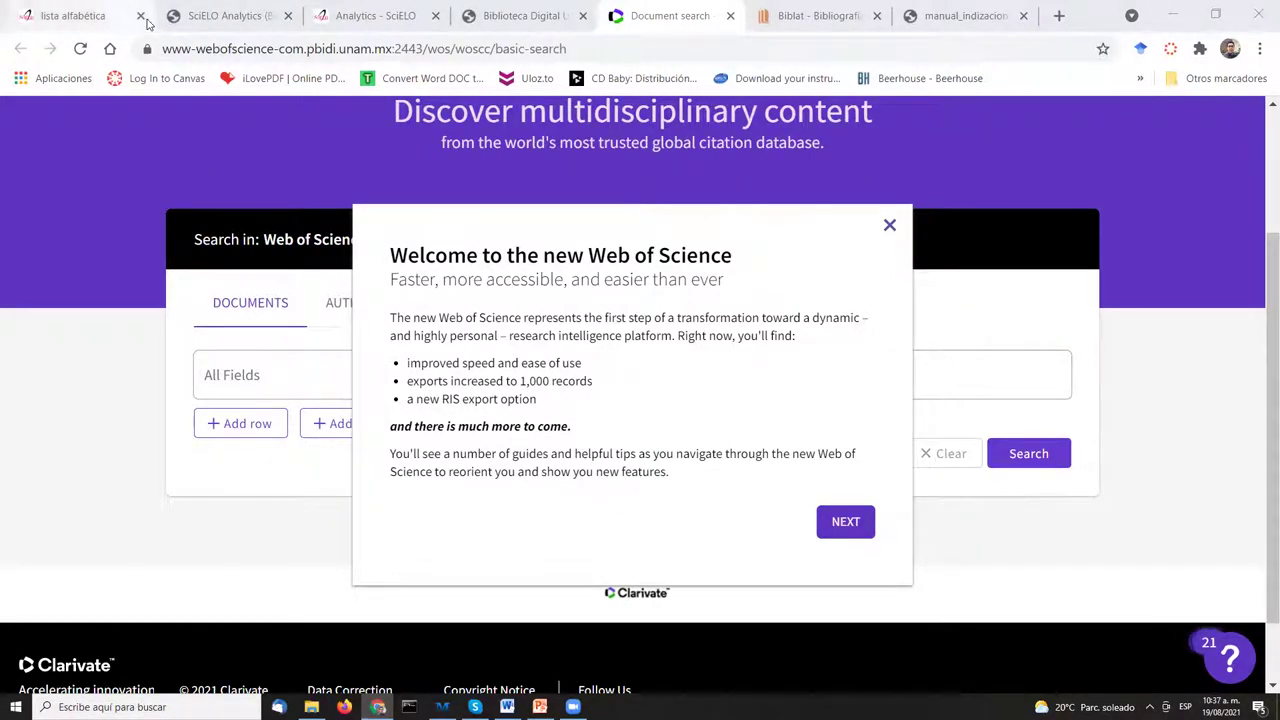
click(889, 225)
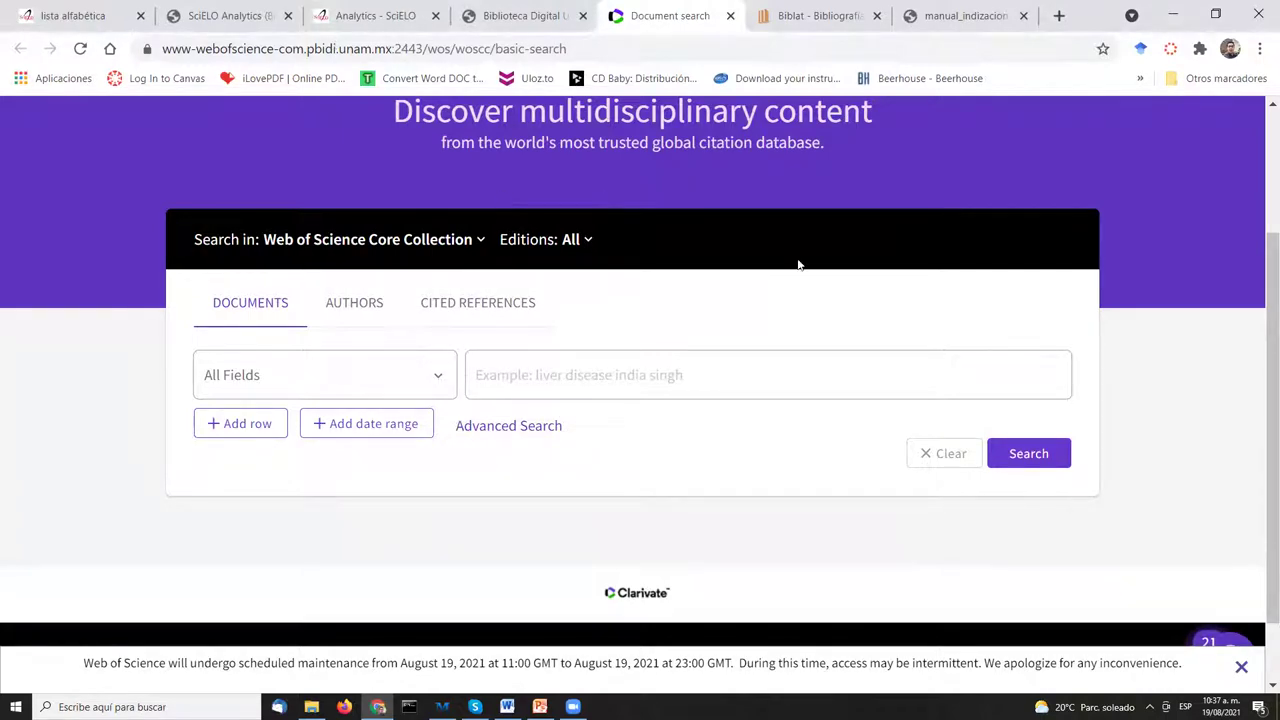
scroll(798, 260, up, 2)
scroll(797, 258, down, 3)
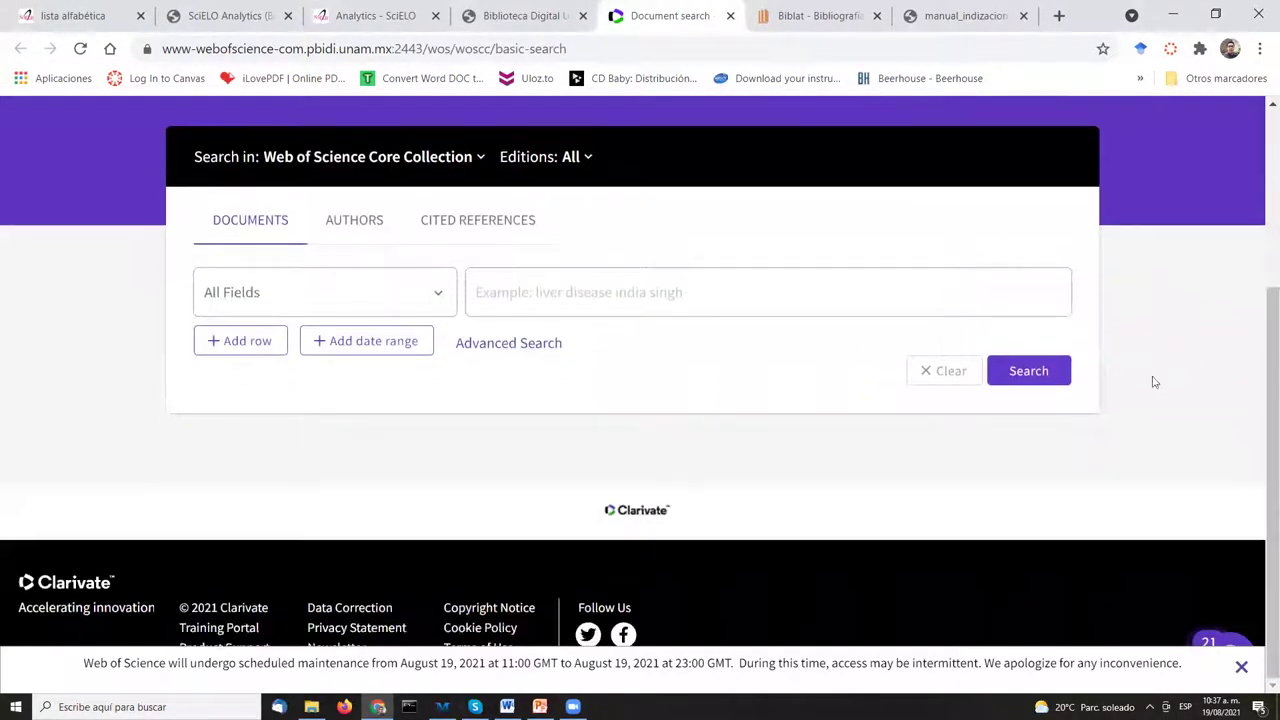
scroll(1177, 443, up, 2)
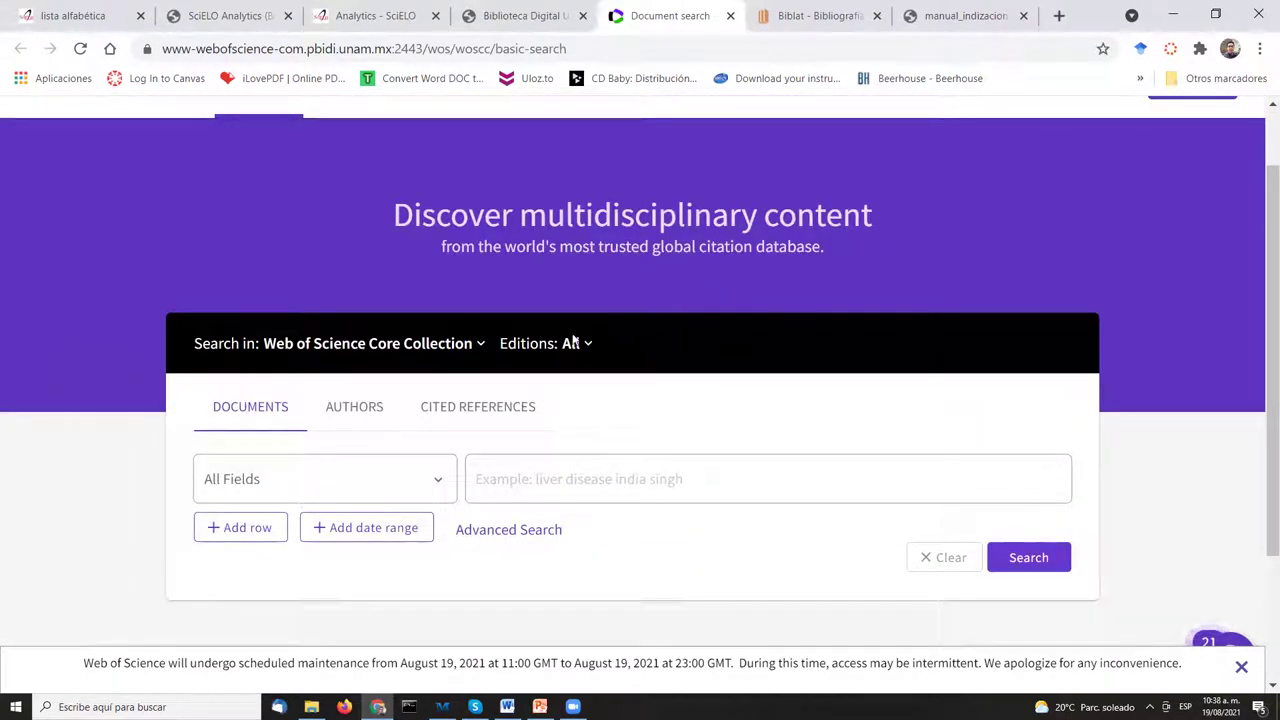
click(409, 491)
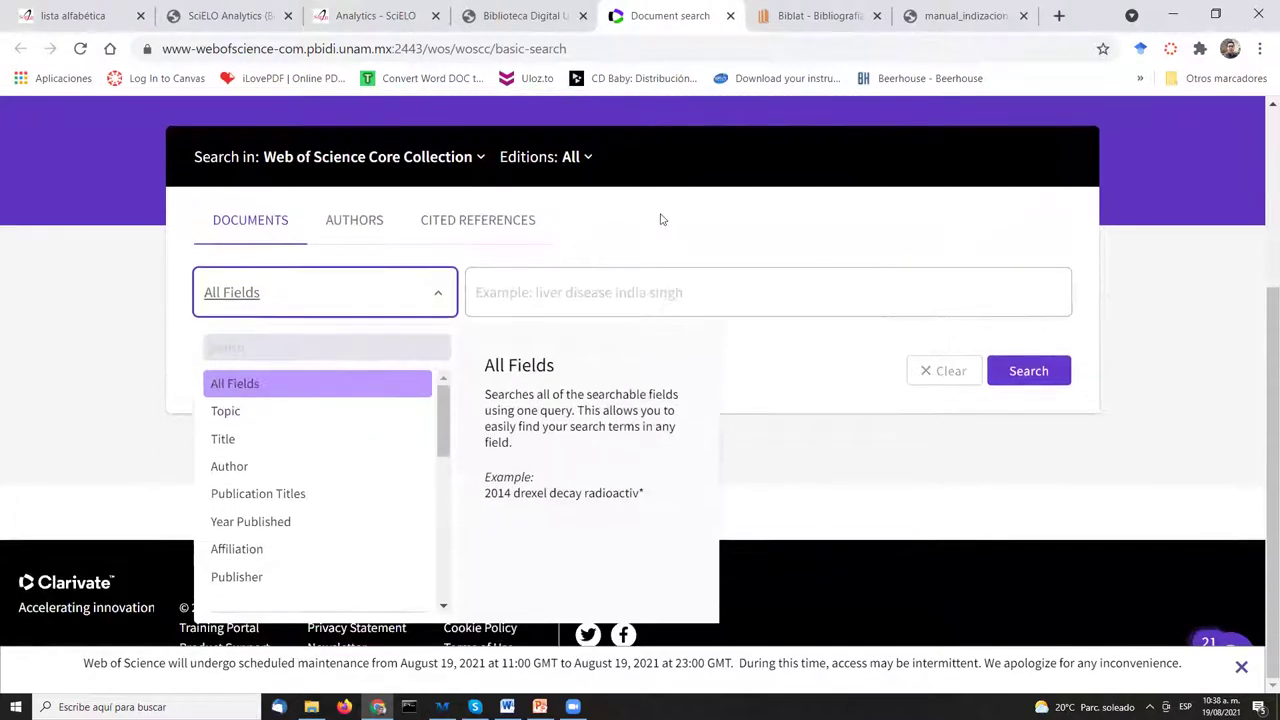
click(675, 236)
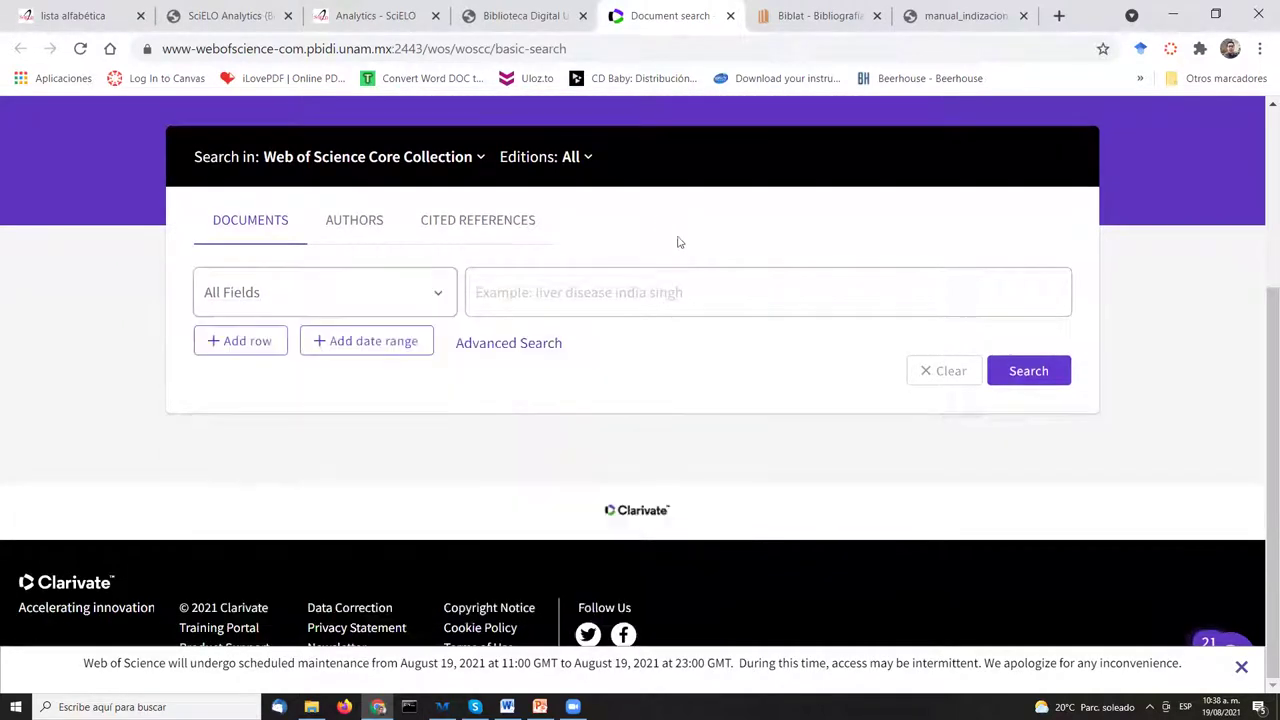
Change the database to search from Web of Science Core Collection to SciELO Citation Index
scroll(415, 255, up, 1)
click(467, 251)
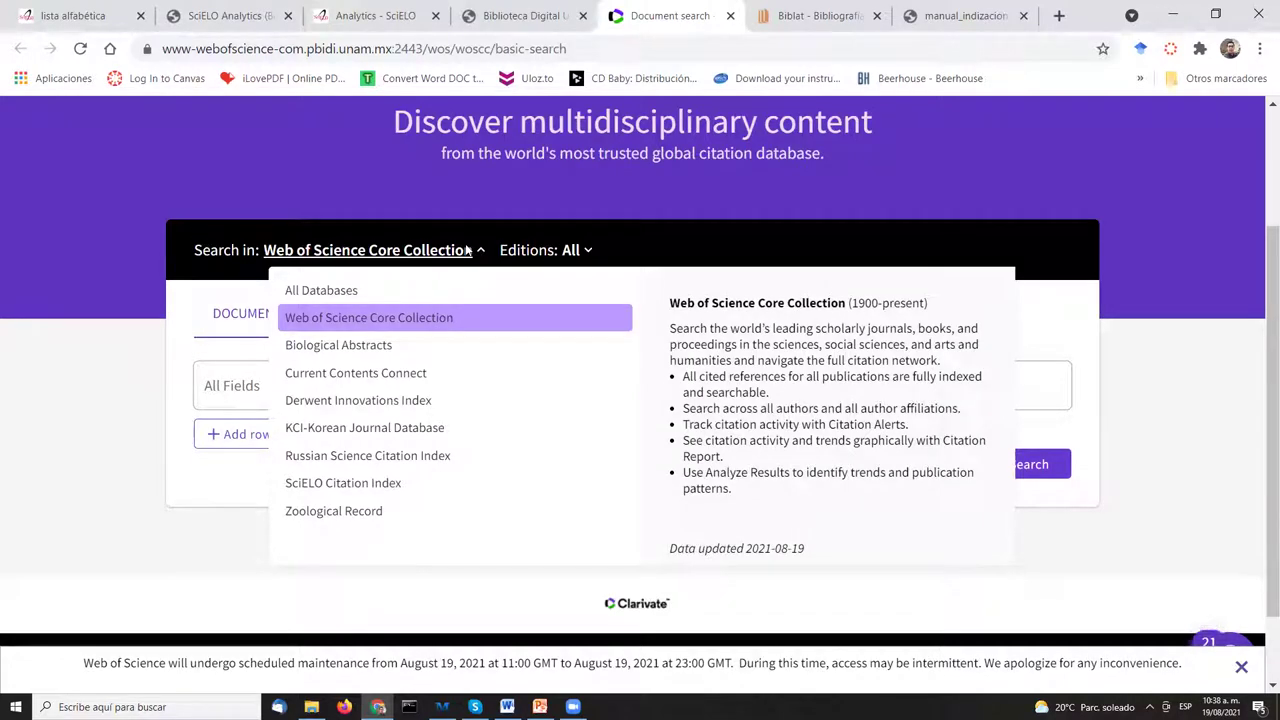
click(380, 492)
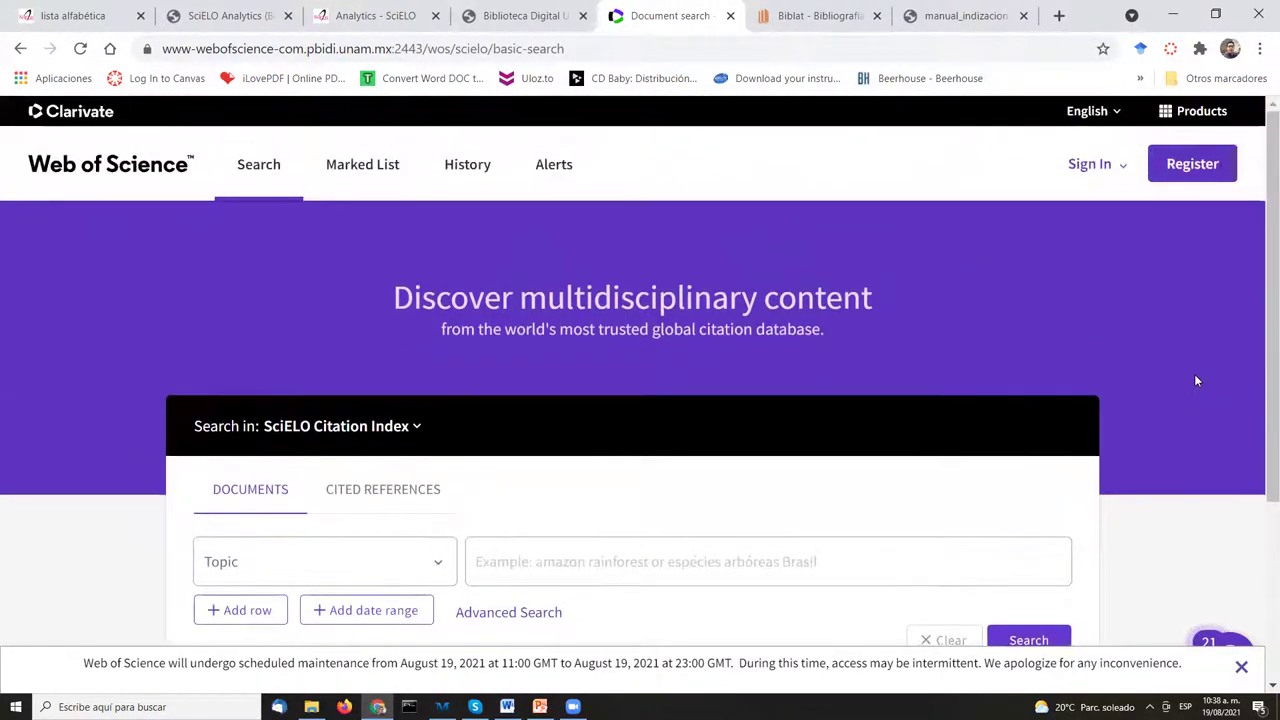
Look through the searchable fields of the SciELO Citation Index and enter "salud" as the search term
scroll(1196, 380, down, 2)
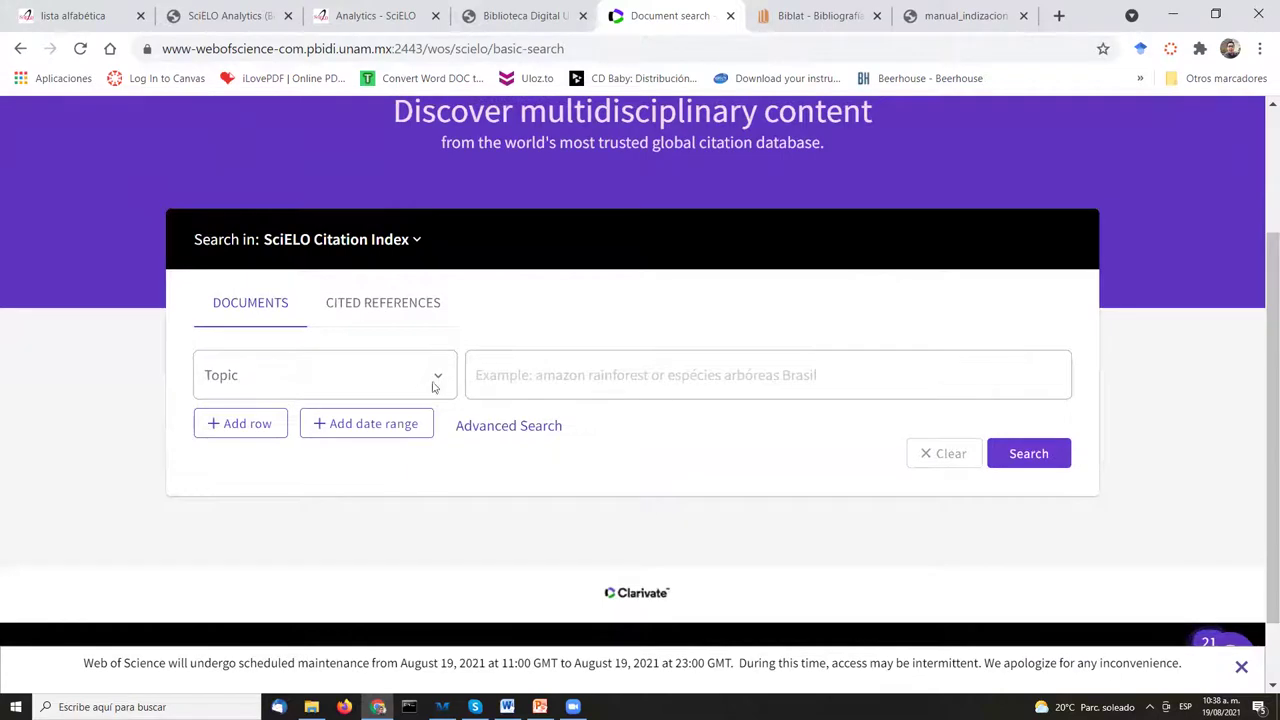
click(437, 377)
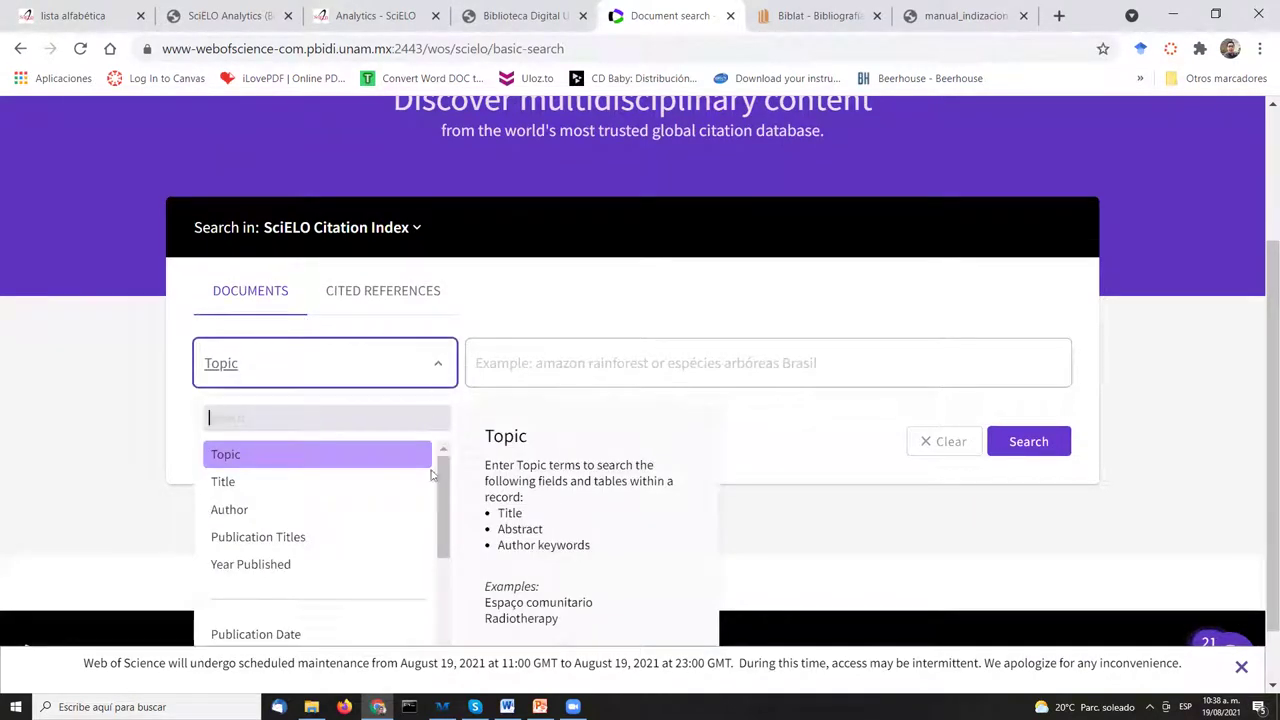
scroll(444, 515, down, 2)
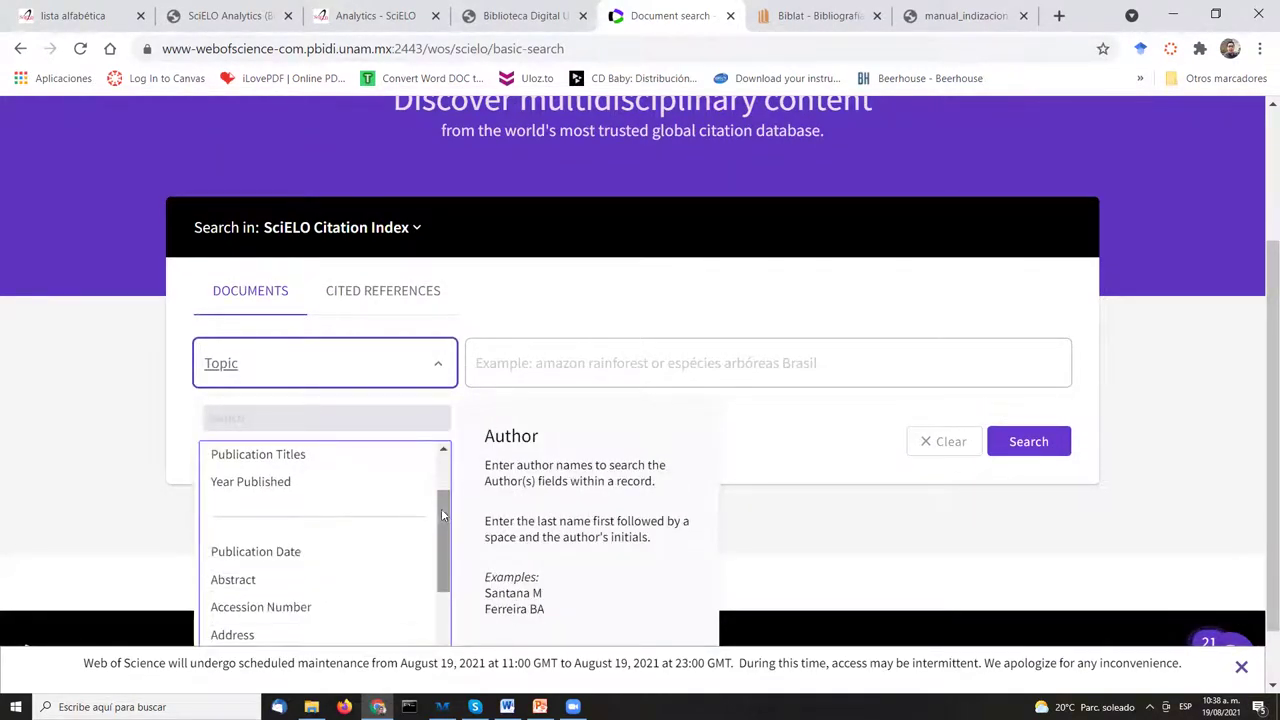
scroll(420, 478, up, 2)
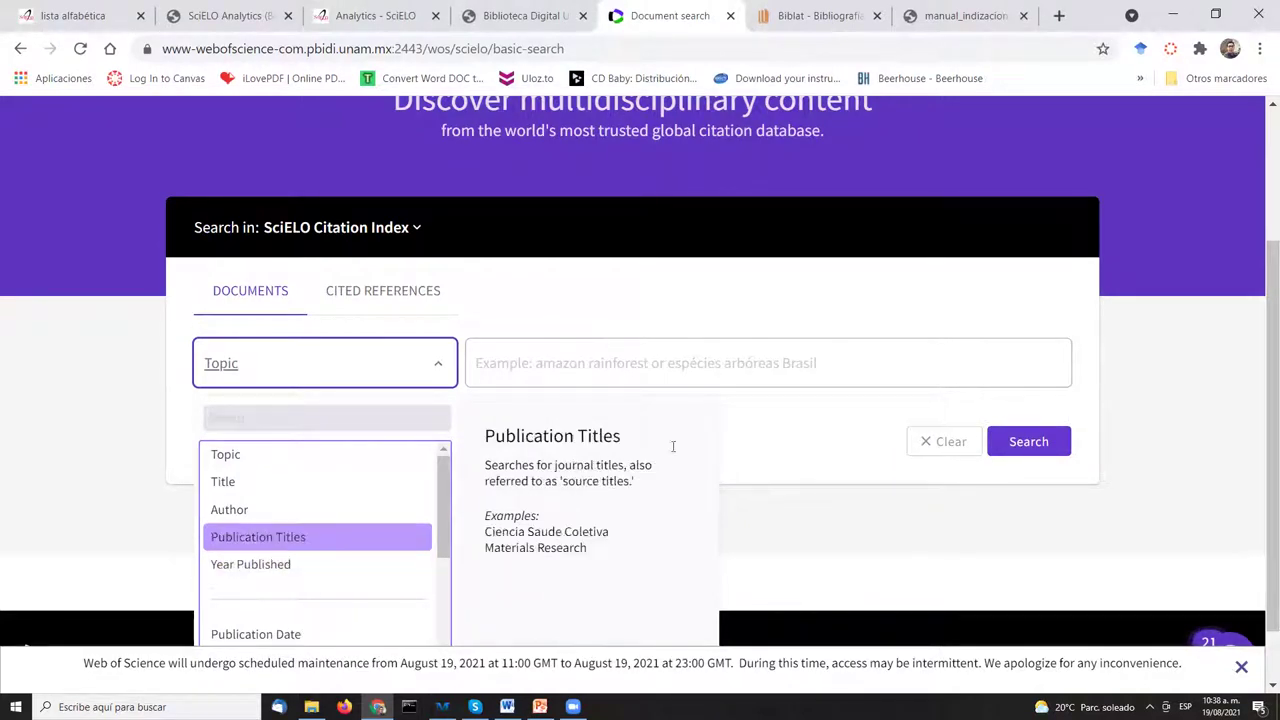
click(600, 366)
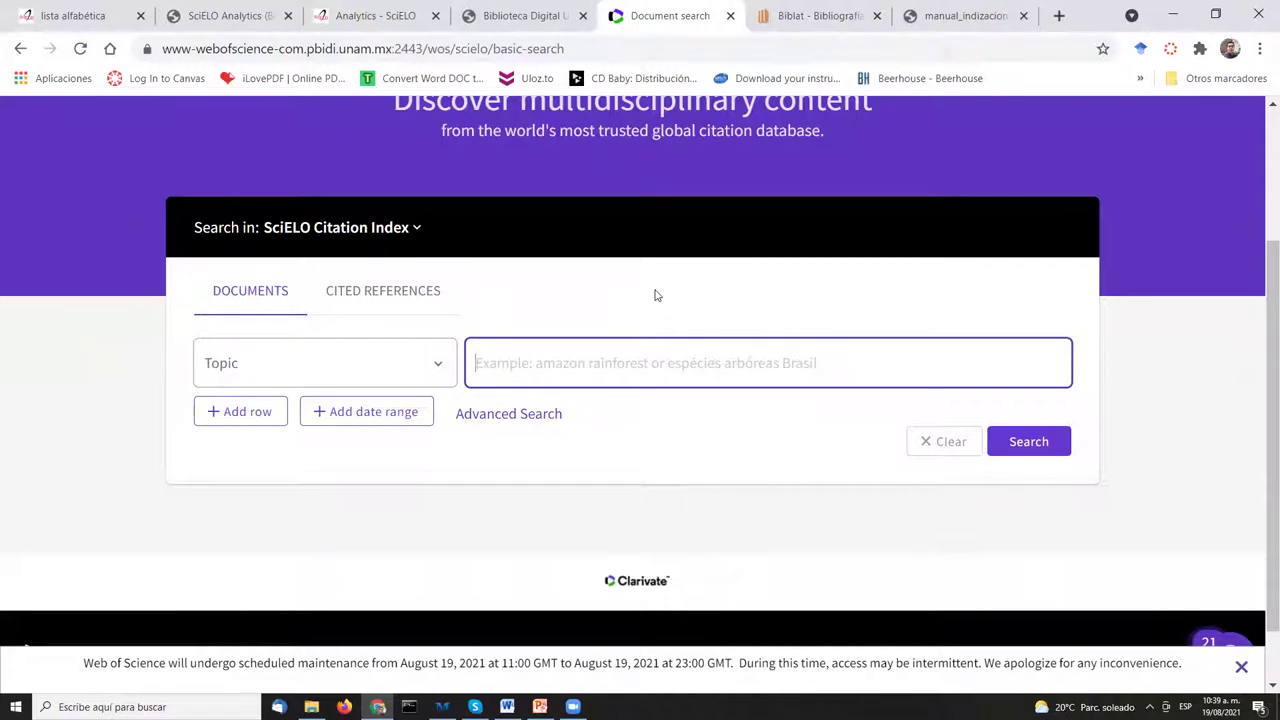
text(salud)
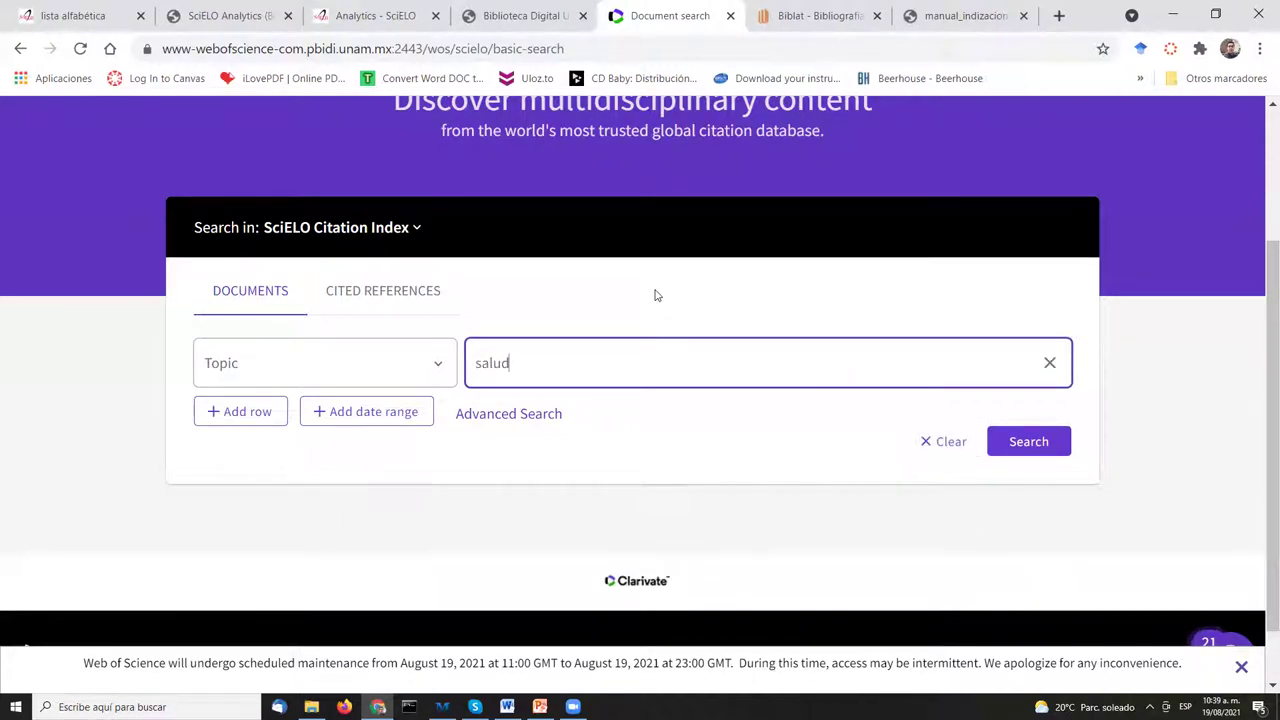
Set the search field to Publication Titles, choose the suggested title "salud publica de mexico" and run the search
click(368, 366)
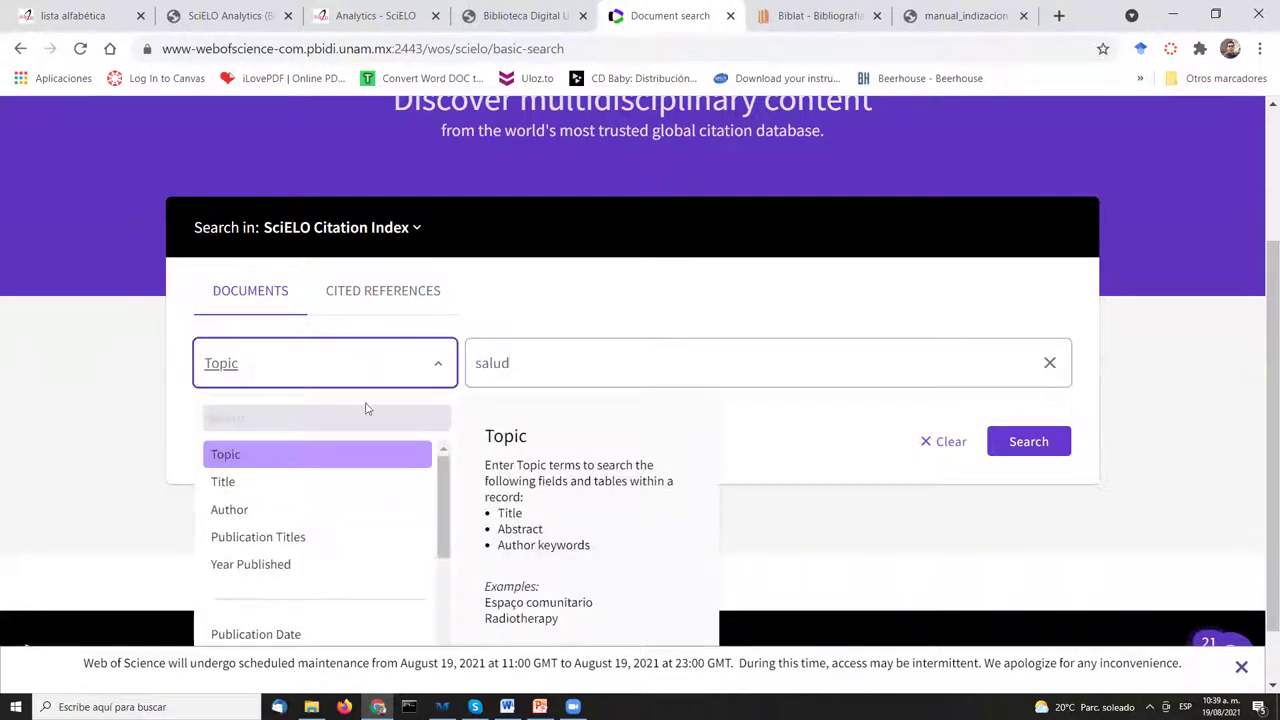
click(347, 542)
click(552, 360)
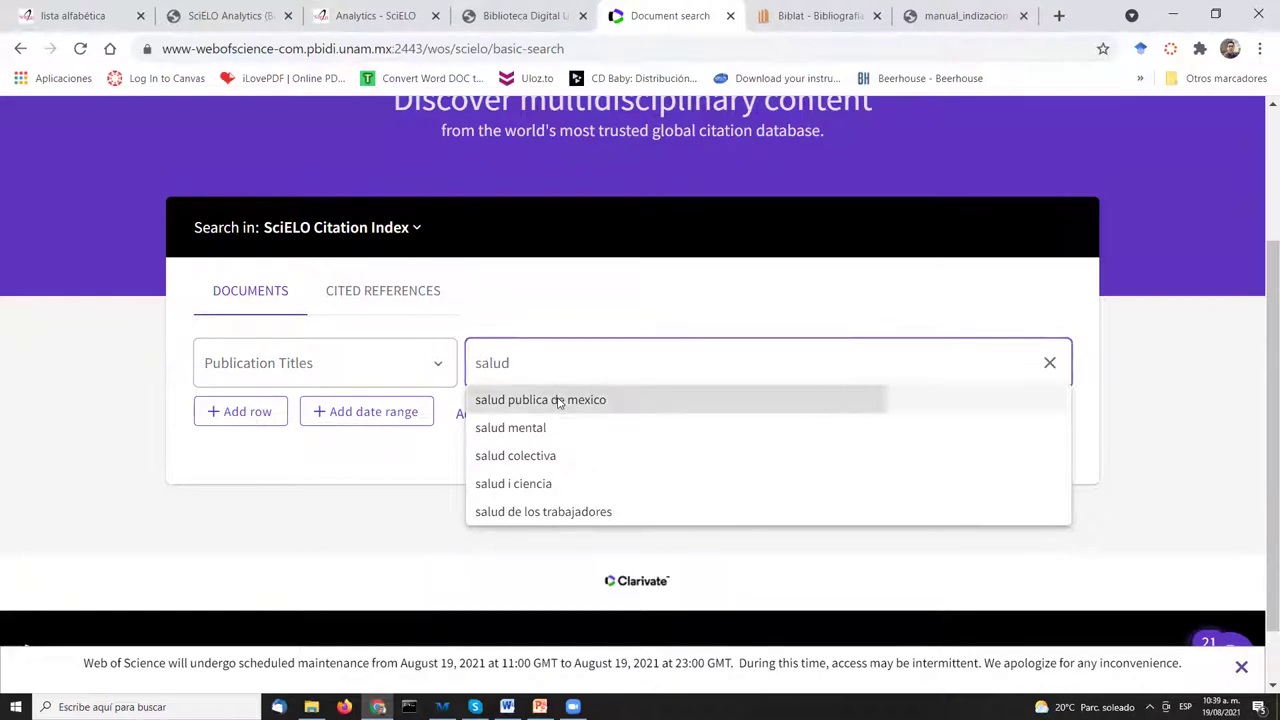
click(557, 401)
click(1050, 445)
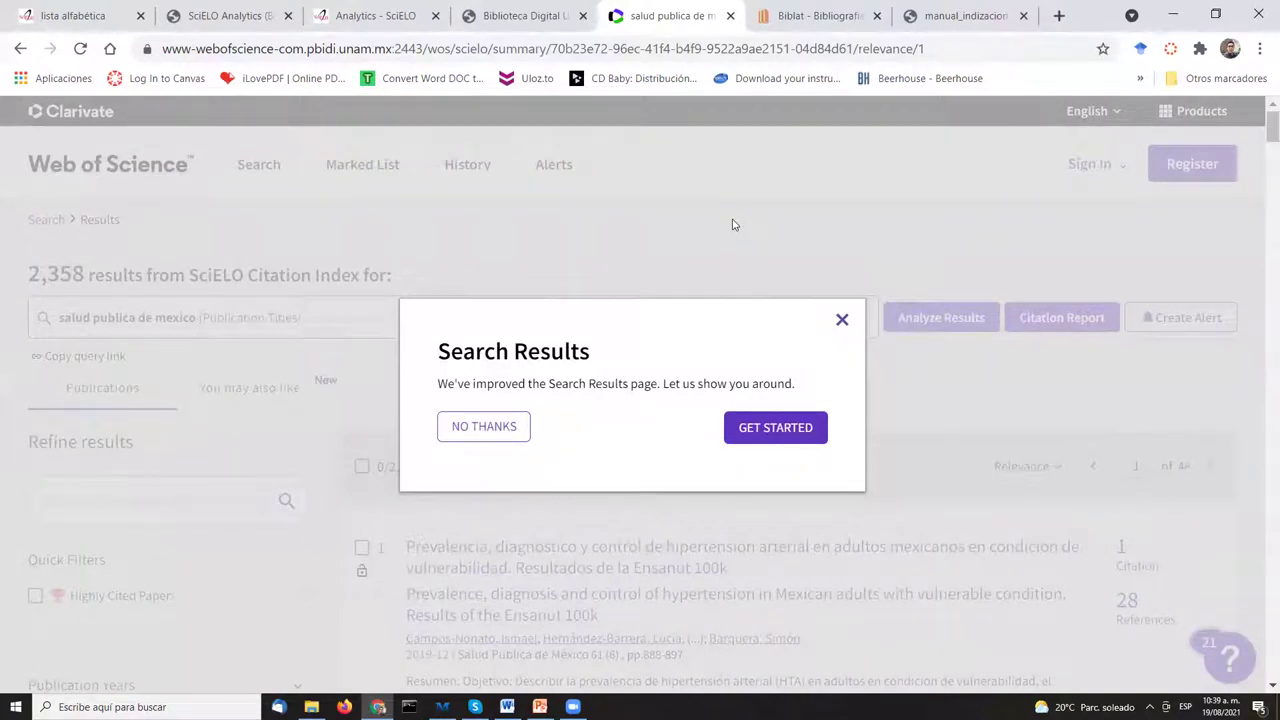
Decline the Search Results tour and look over the journal's records and the available refine filters
click(842, 321)
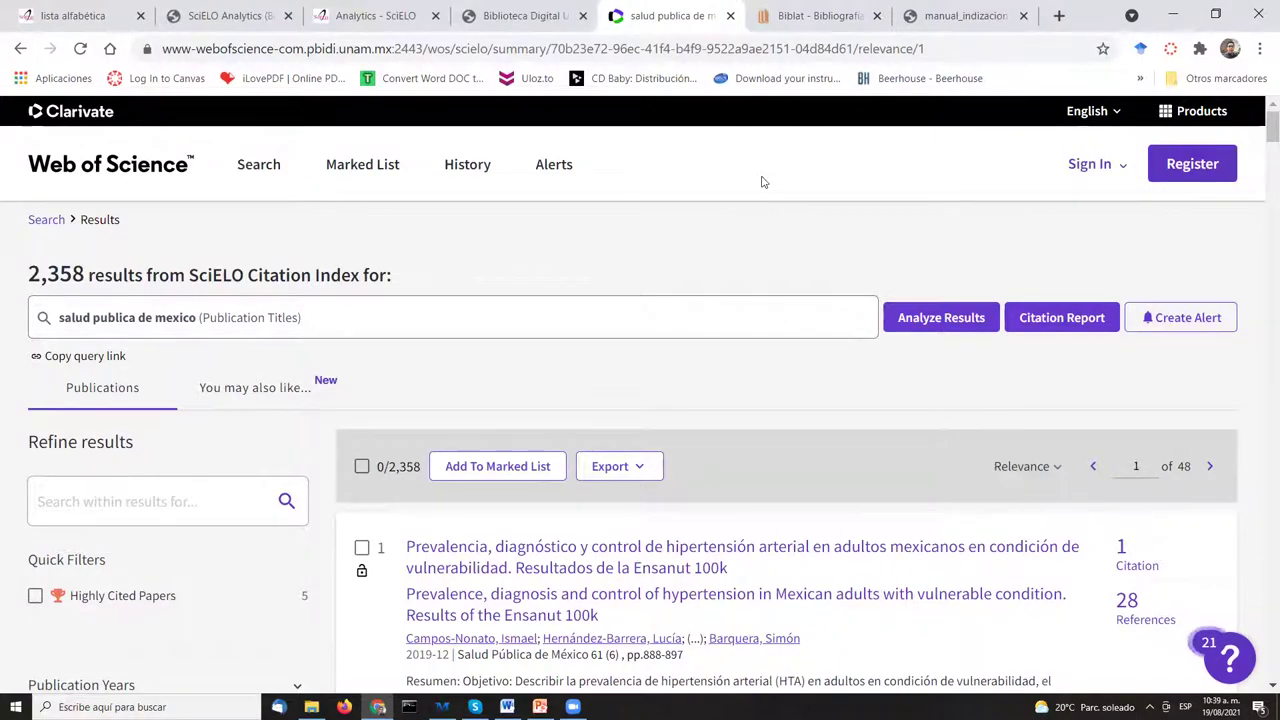
scroll(762, 182, down, 1)
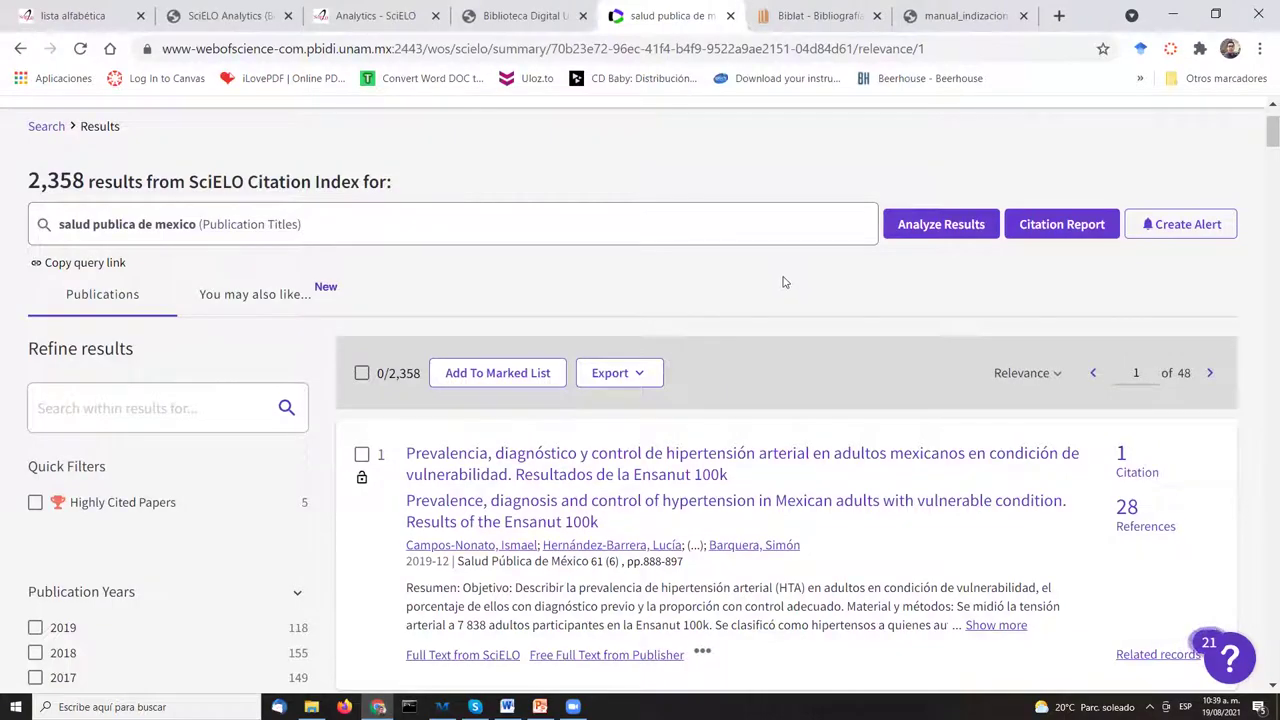
scroll(790, 262, down, 2)
scroll(790, 262, down, 5)
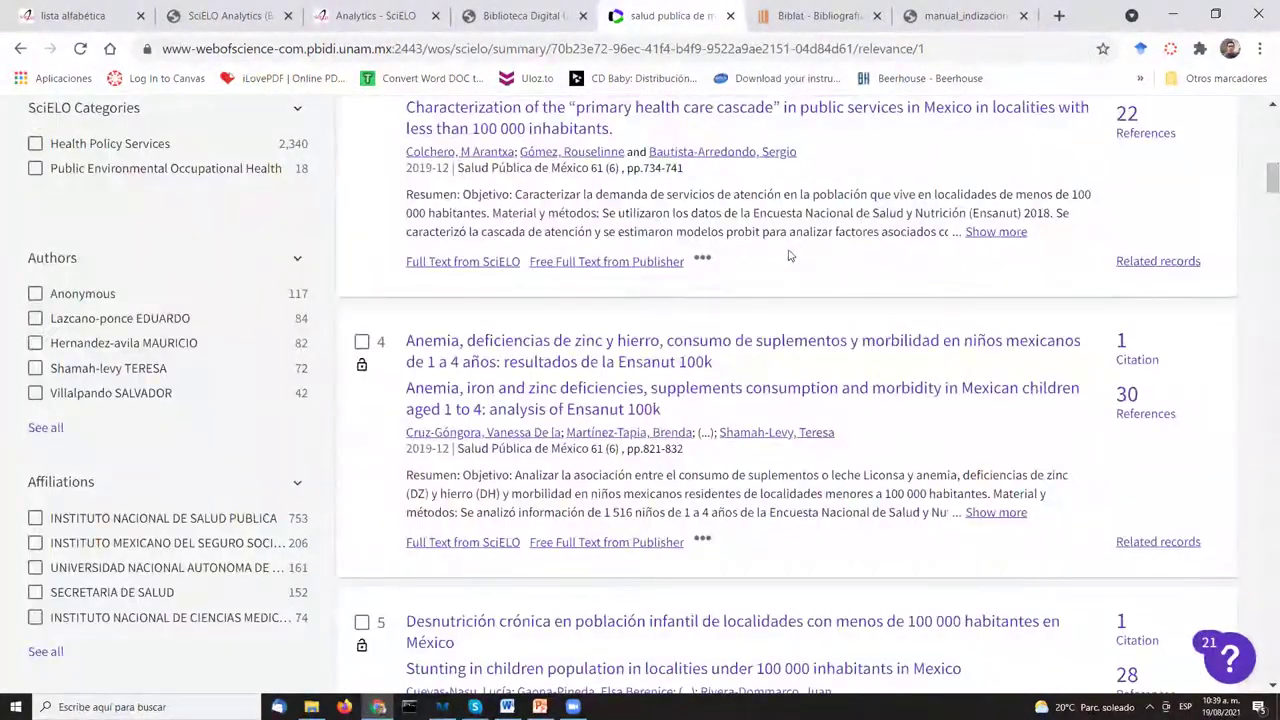
scroll(205, 240, down, 2)
scroll(205, 240, down, 3)
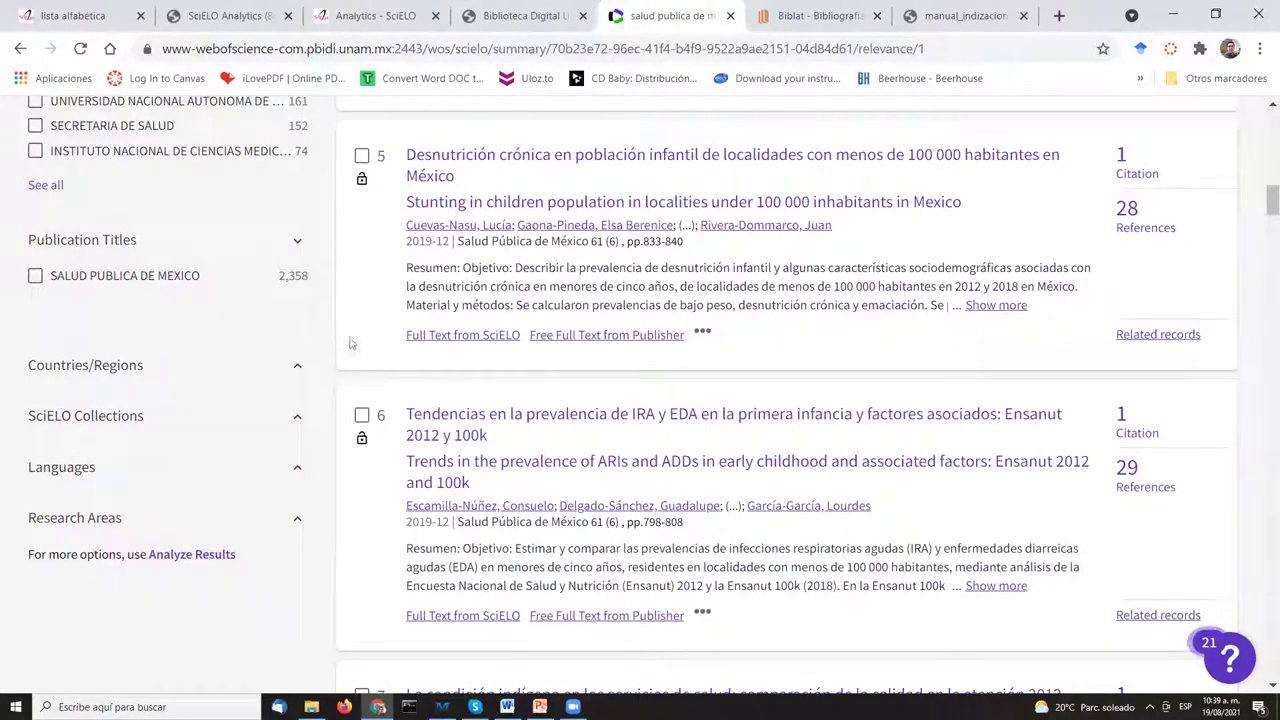
scroll(341, 336, up, 3)
scroll(341, 336, up, 10)
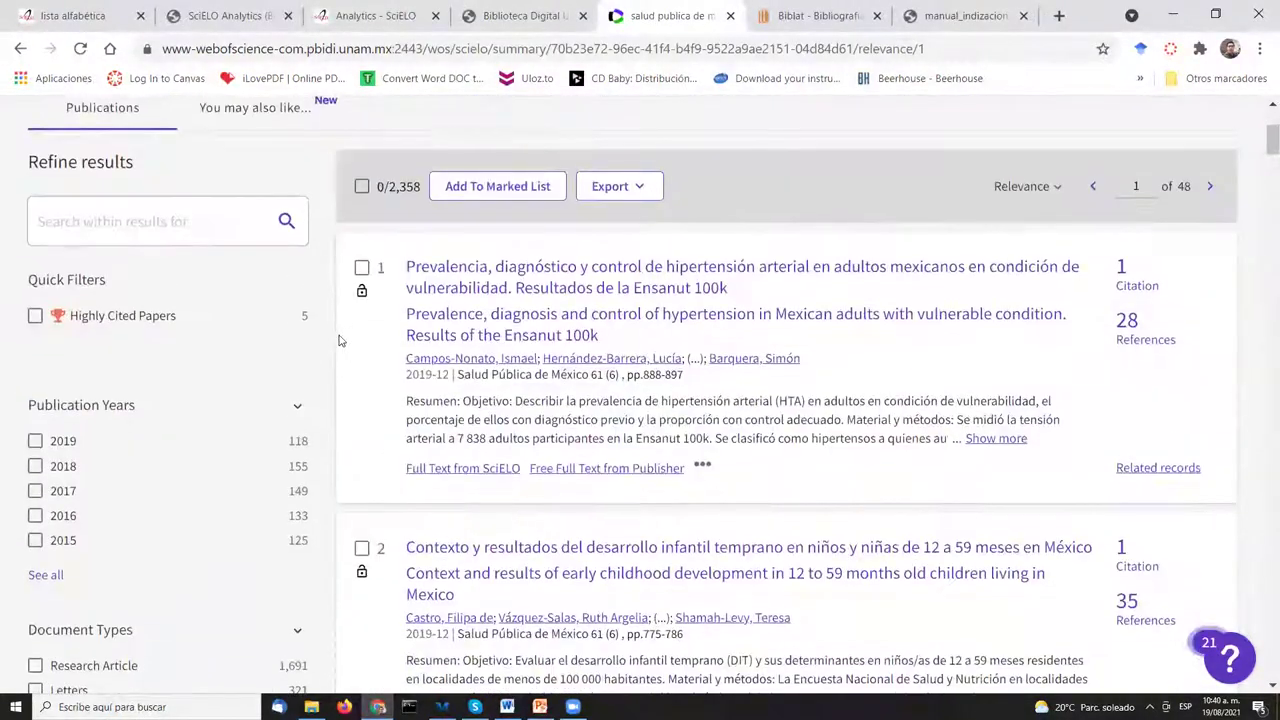
scroll(339, 338, up, 2)
Refine the results to the Scielo Mexico collection under SciELO Collections
scroll(339, 331, down, 12)
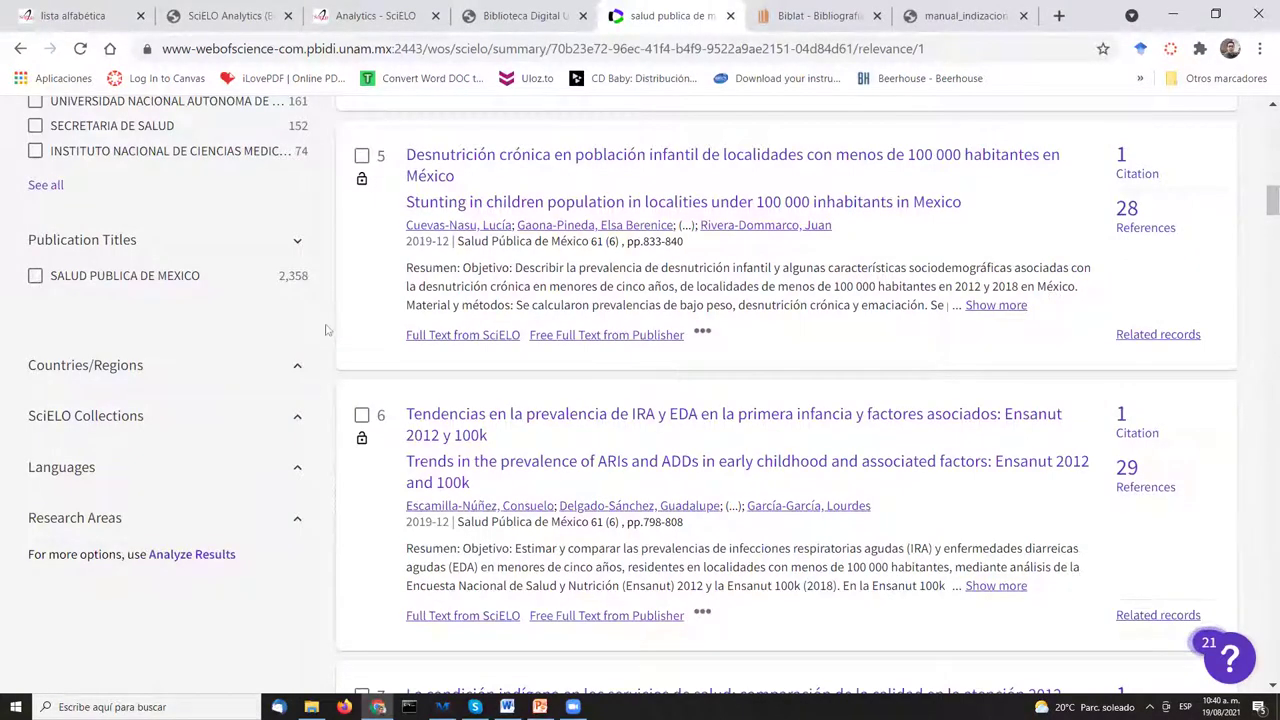
click(265, 416)
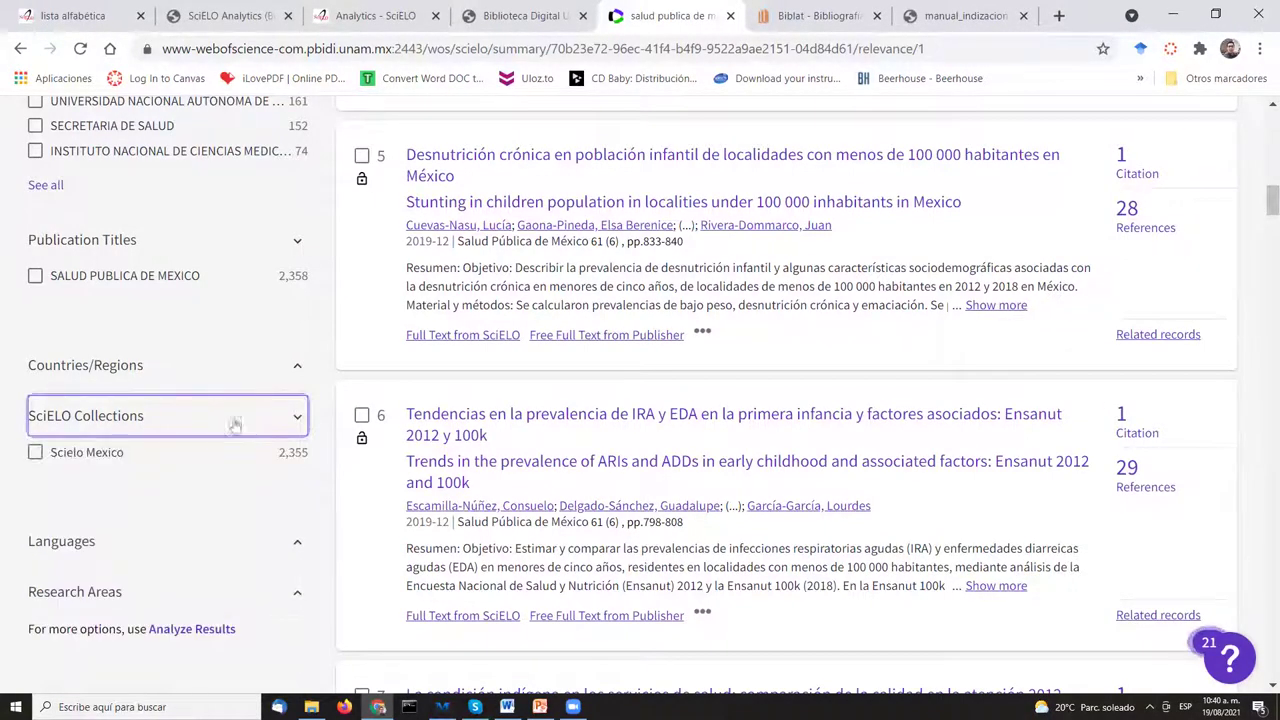
click(35, 455)
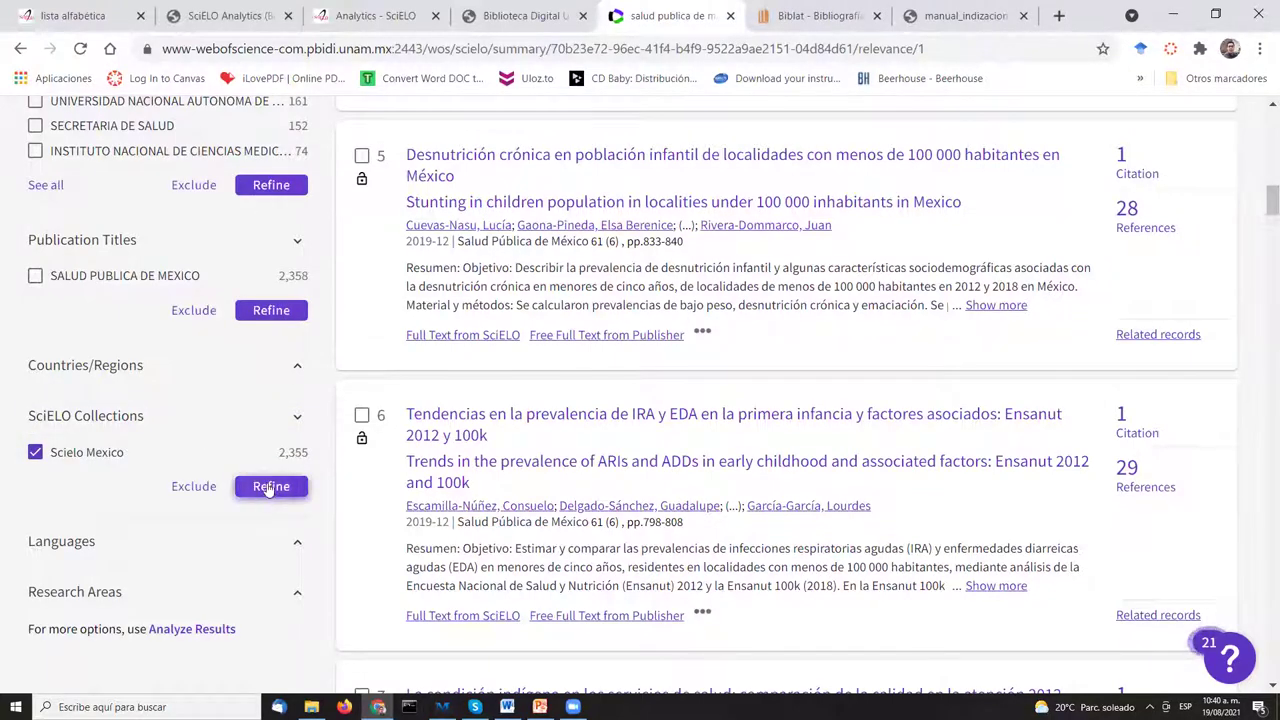
click(270, 487)
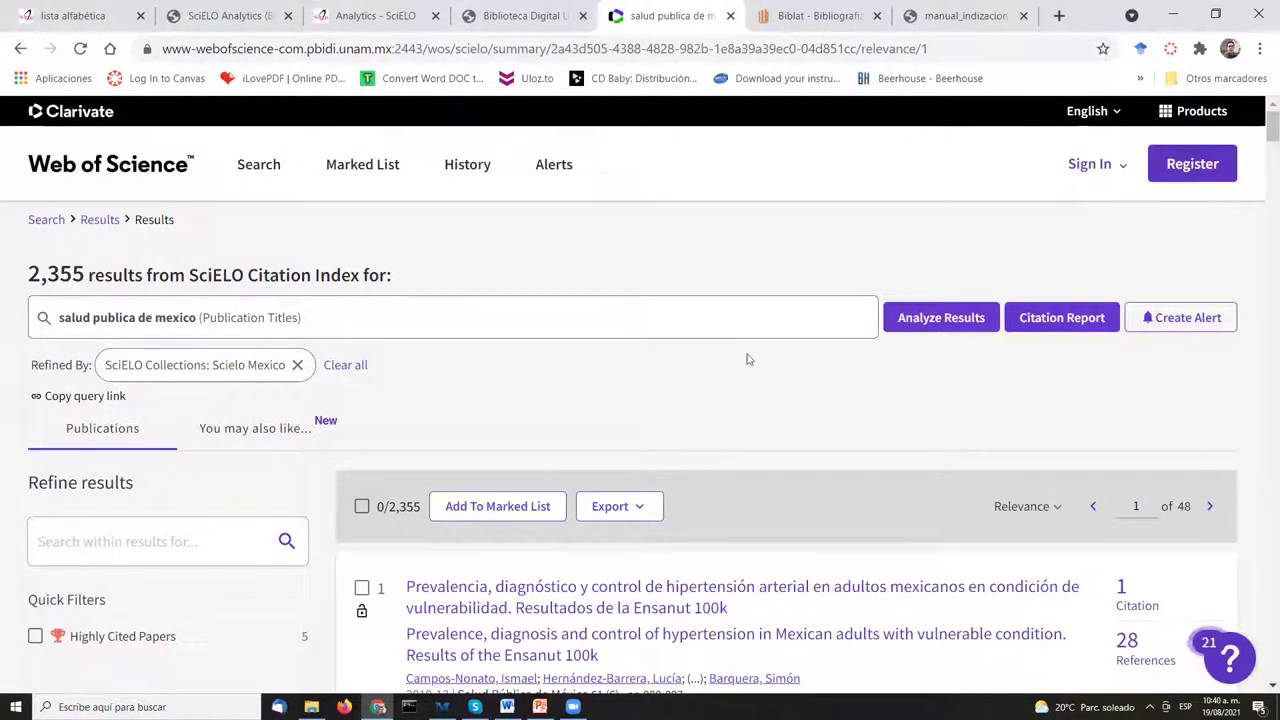
Analyze the refined results by Document Types instead of Publication Years
scroll(729, 340, down, 3)
scroll(900, 350, up, 3)
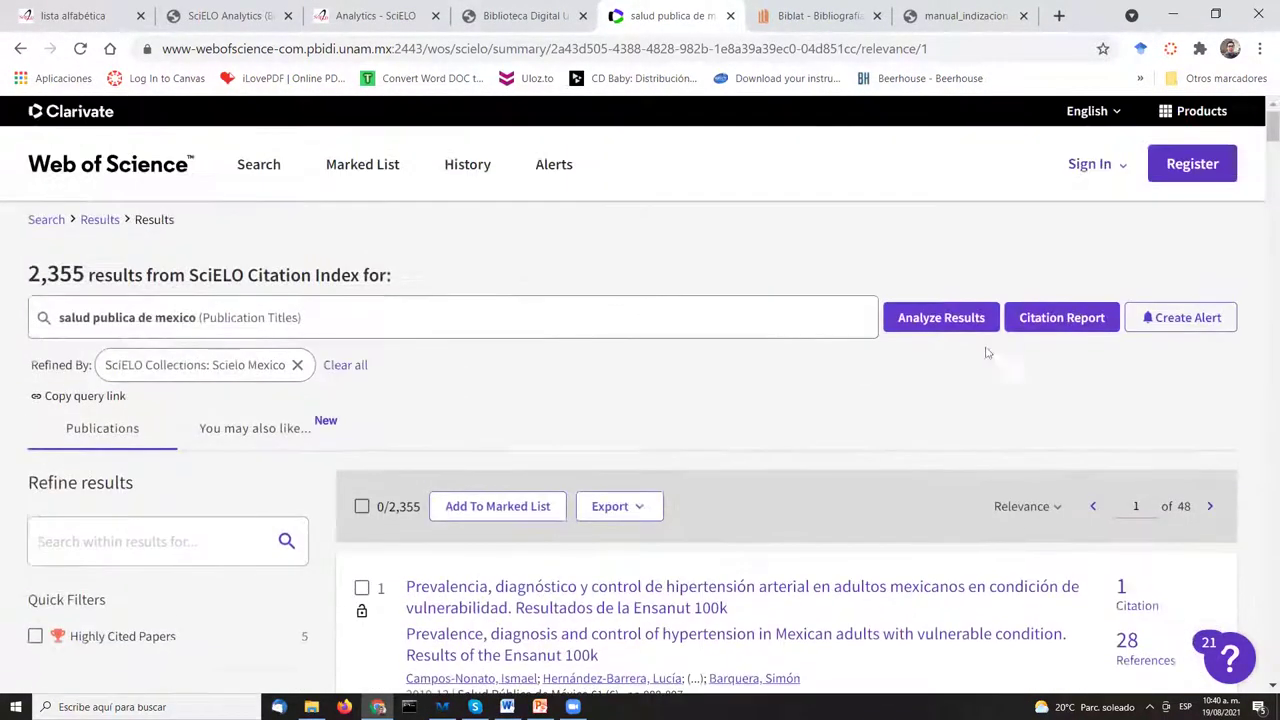
click(925, 328)
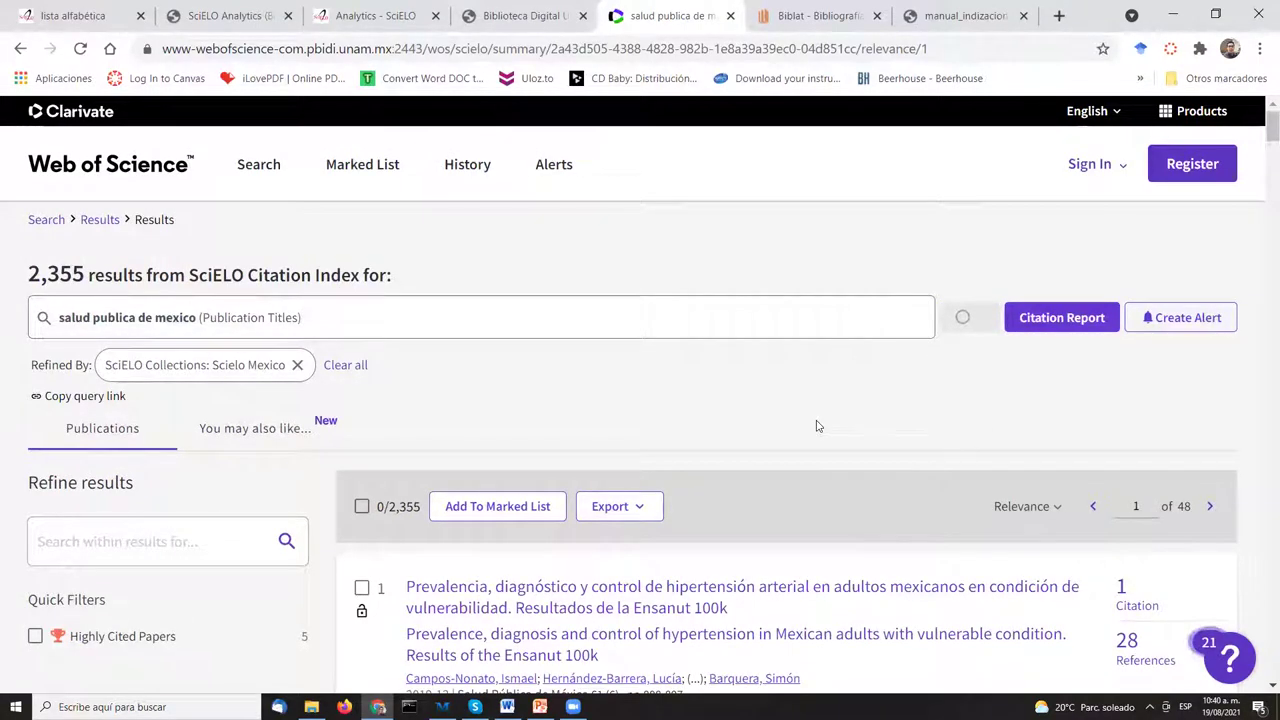
scroll(855, 348, down, 5)
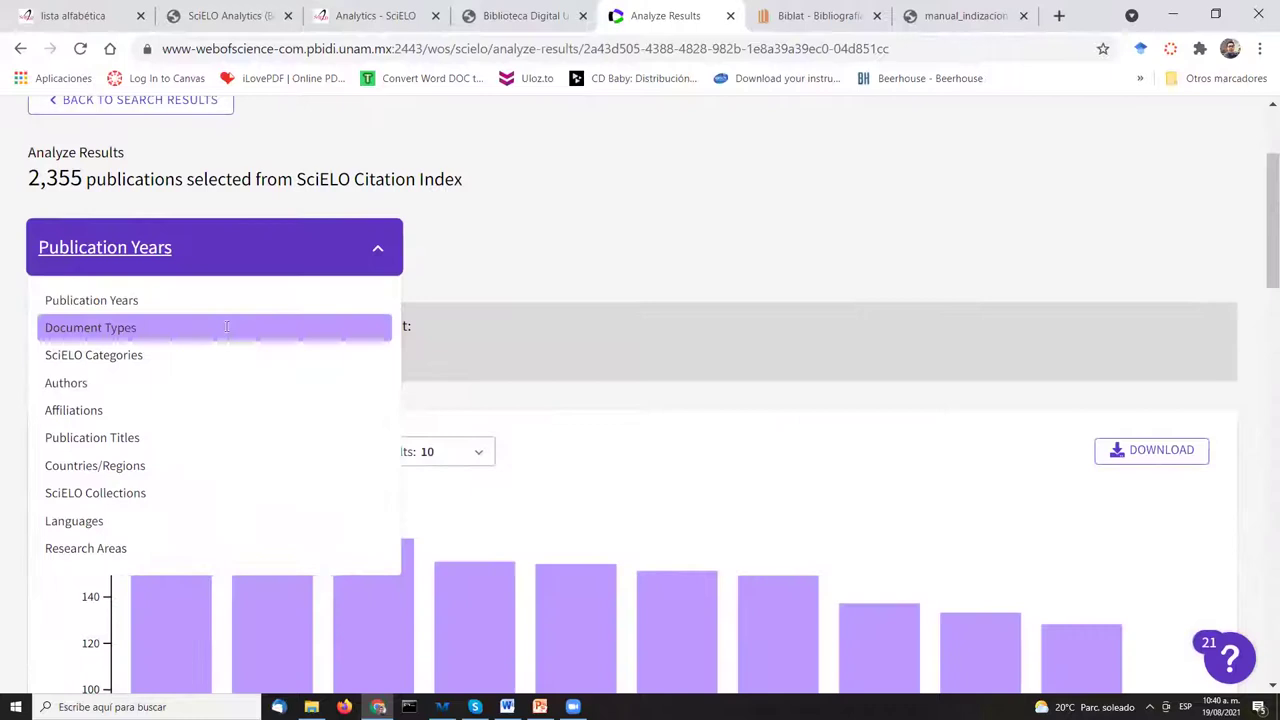
click(150, 326)
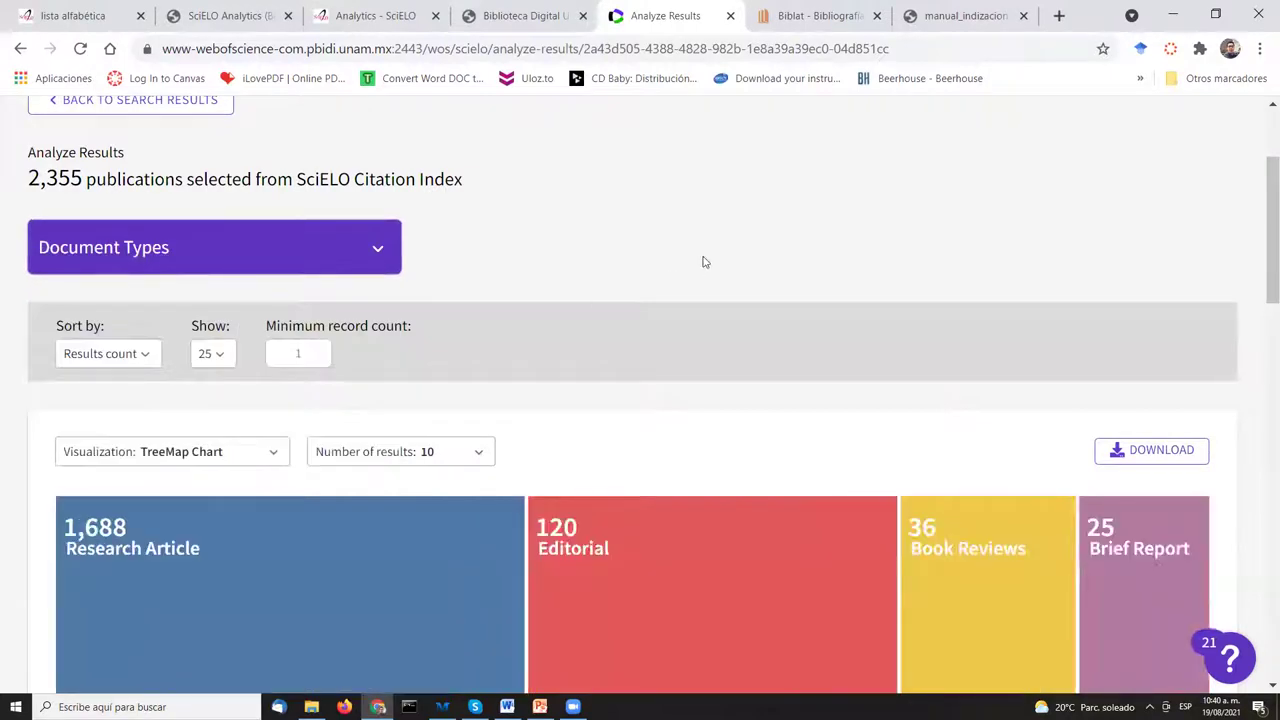
Examine the document type TreeMap, including the record details for Research Article, Rapid Communication, Letters and Review Article
scroll(817, 171, down, 2)
scroll(823, 151, up, 2)
scroll(571, 229, up, 2)
scroll(690, 220, down, 5)
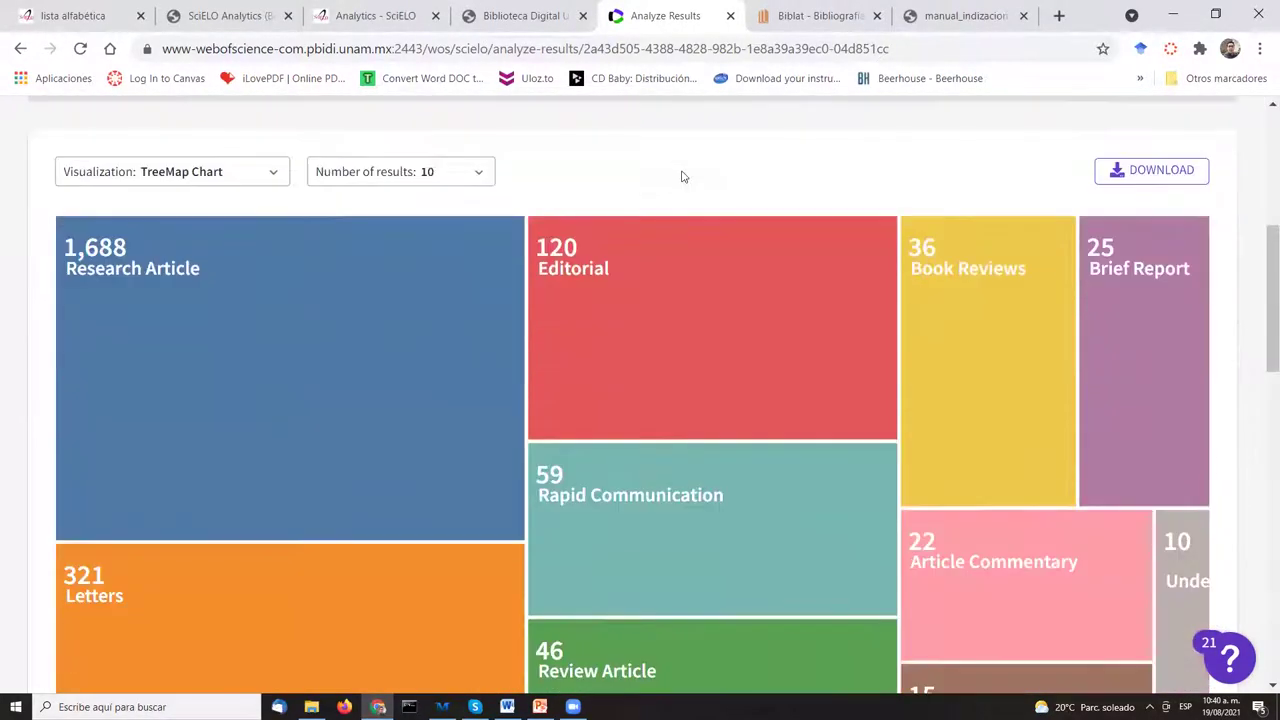
mouse_move(257, 366)
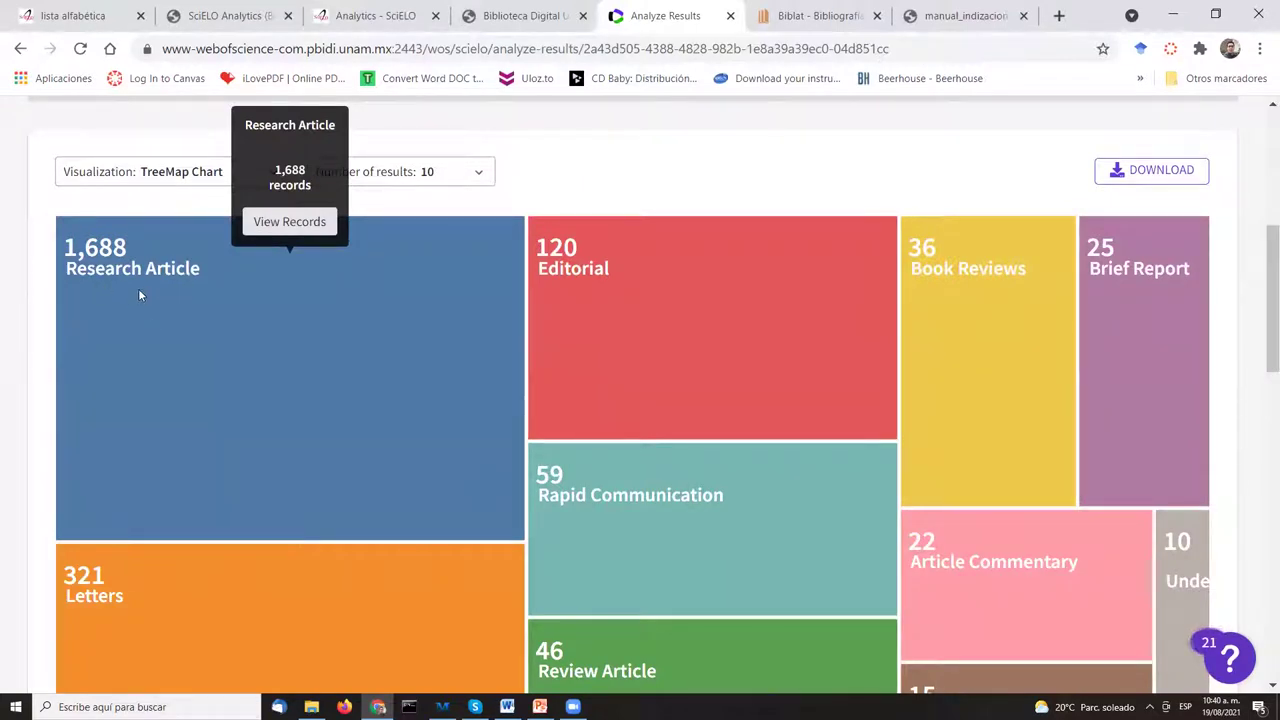
scroll(167, 281, down, 1)
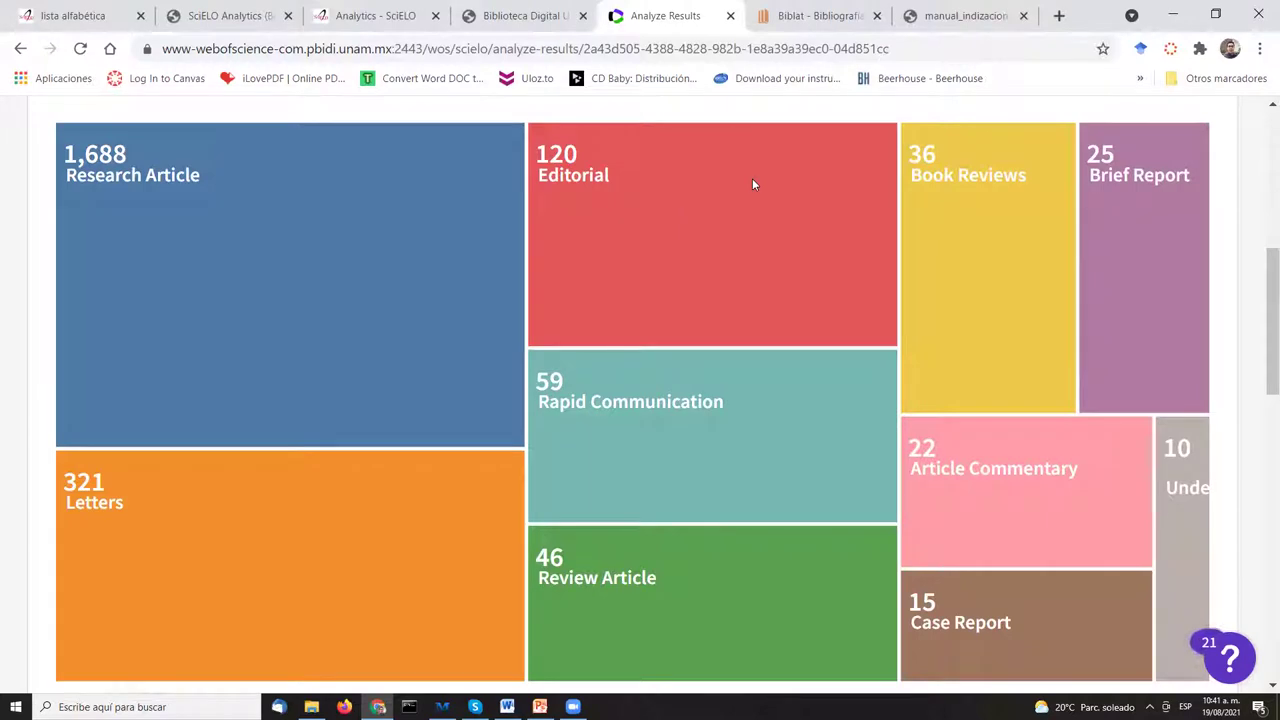
scroll(750, 185, down, 1)
scroll(793, 427, up, 1)
click(651, 476)
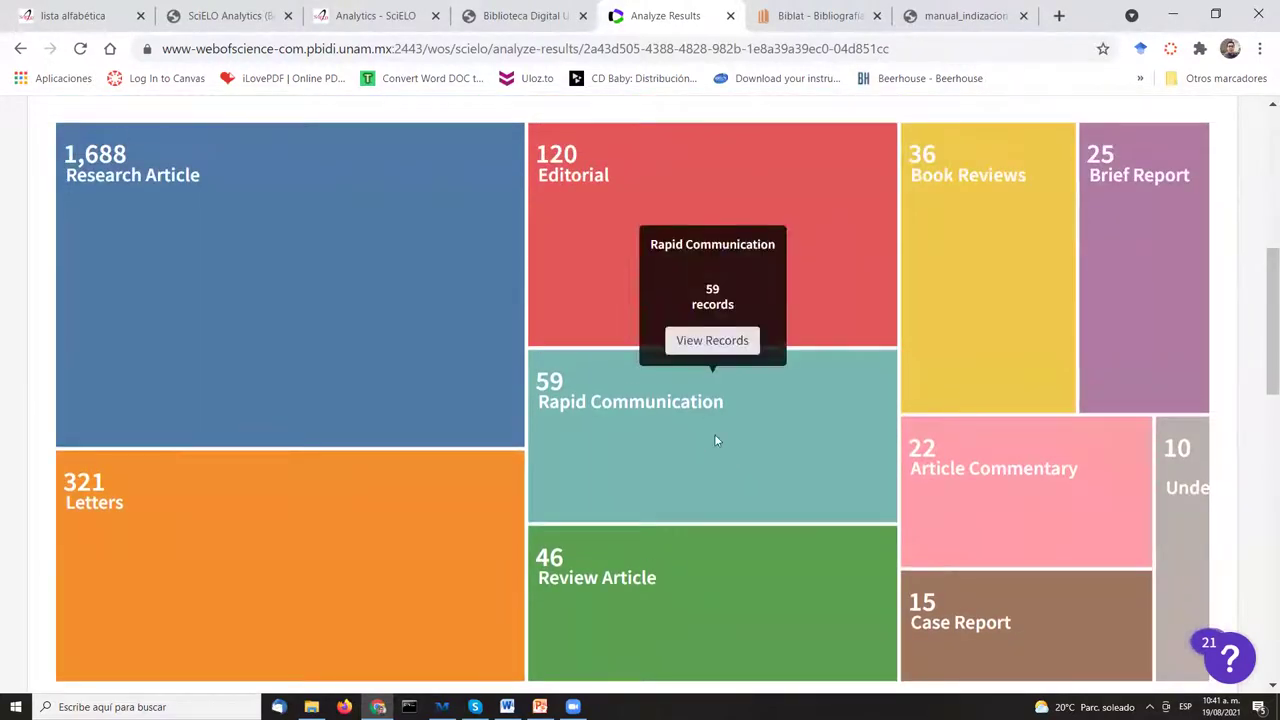
click(142, 522)
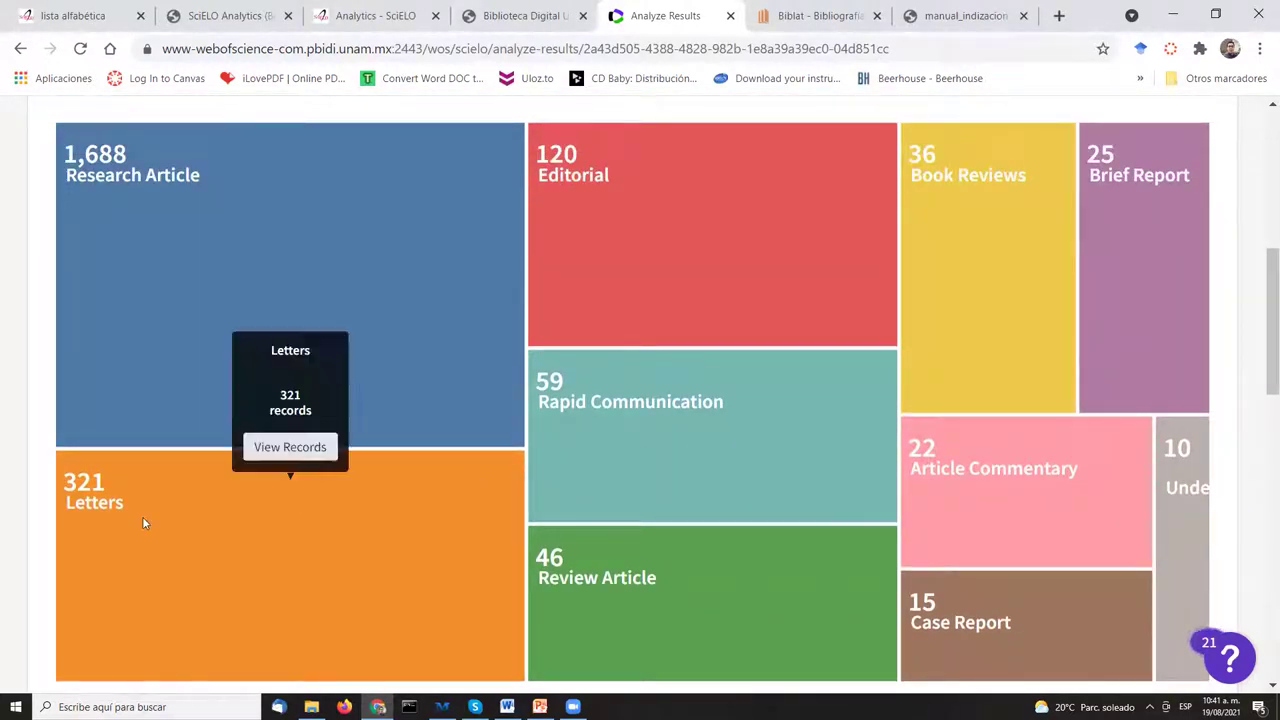
mouse_move(667, 588)
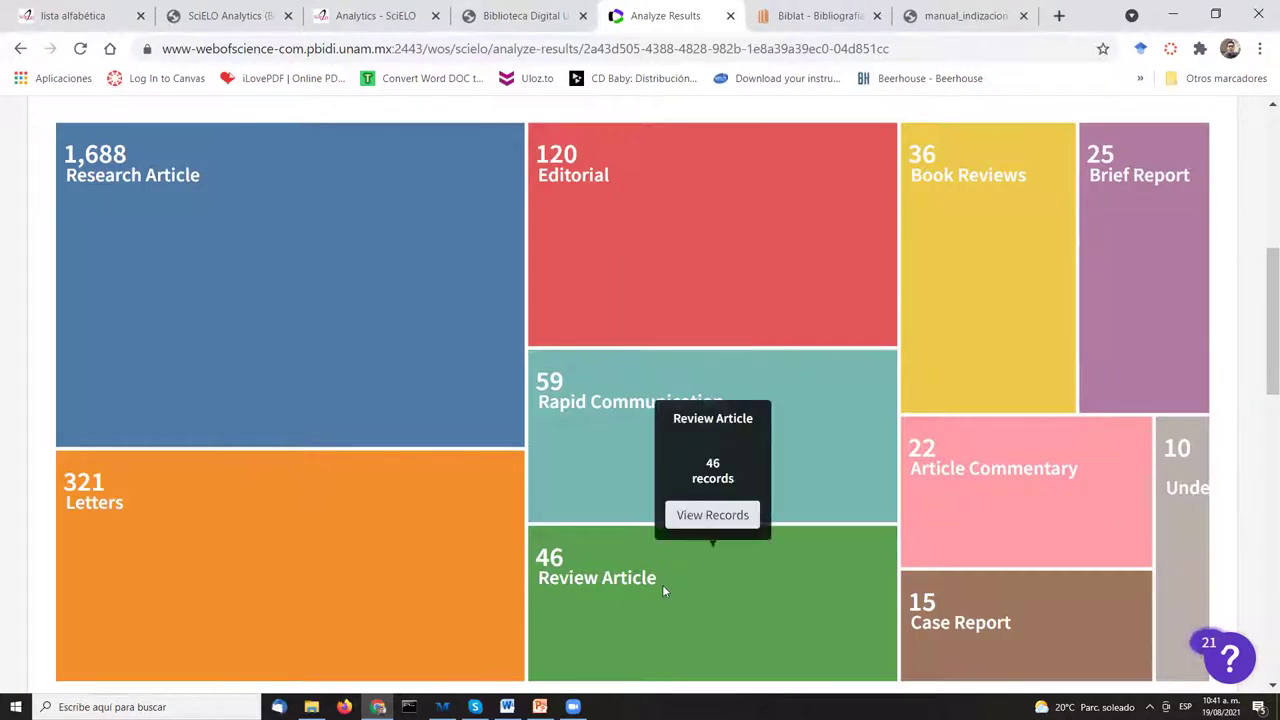
mouse_move(692, 175)
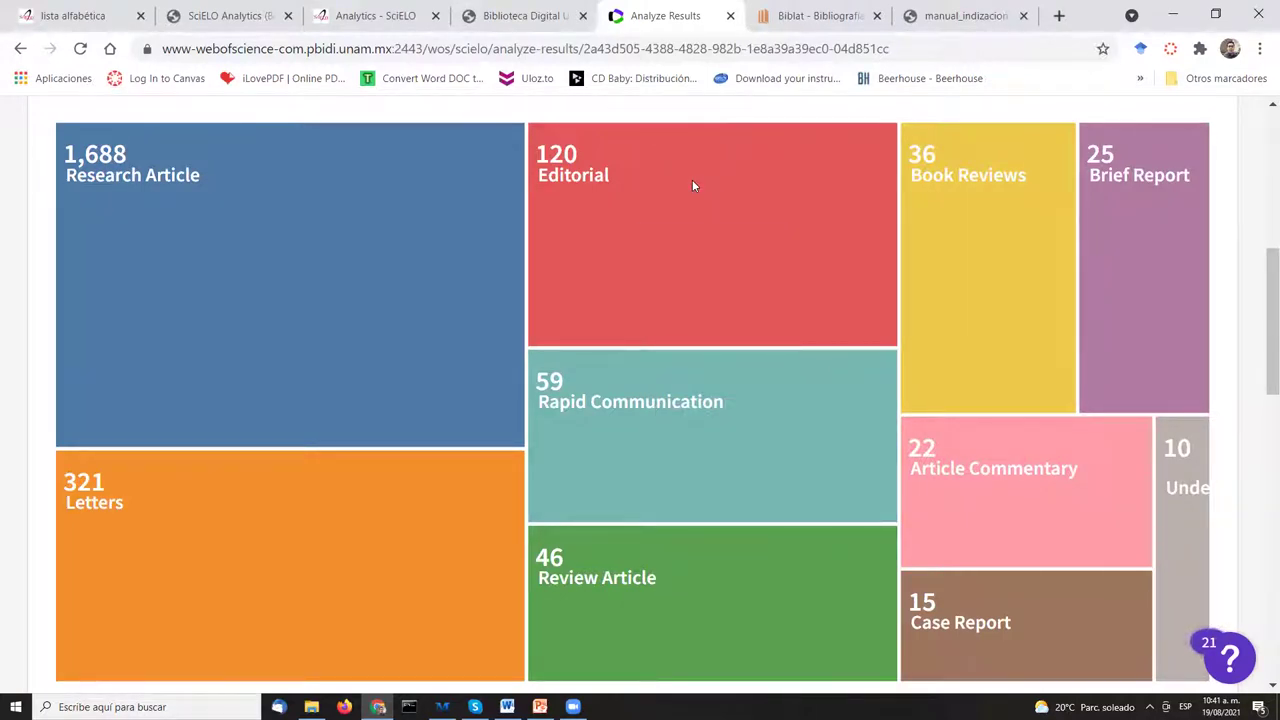